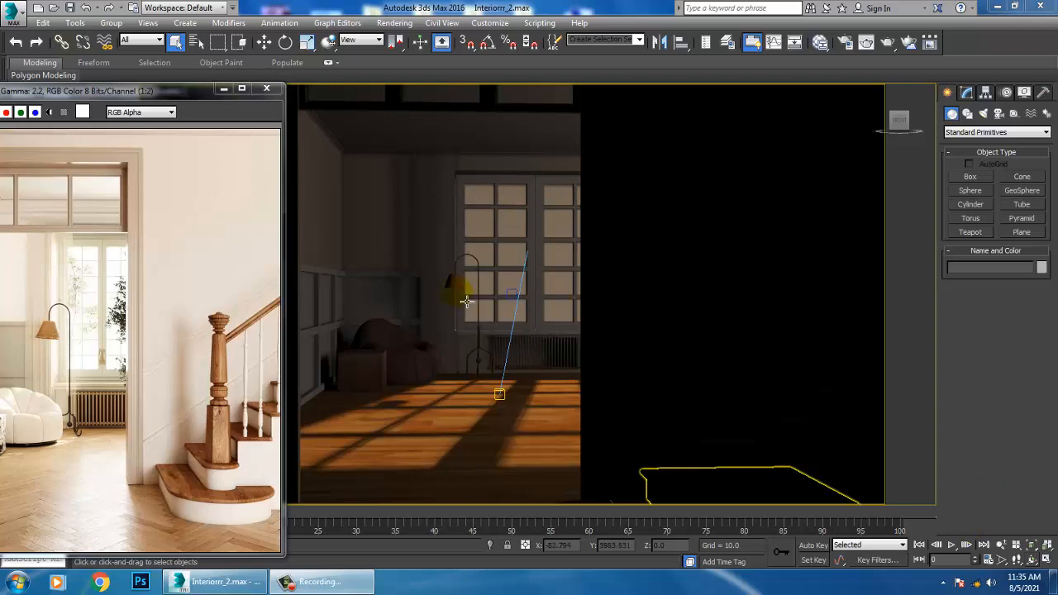
Select the stairwell wall and inspect the room model in shaded and wireframe views from outside and through the camera
left_click(466, 302)
left_click(607, 291)
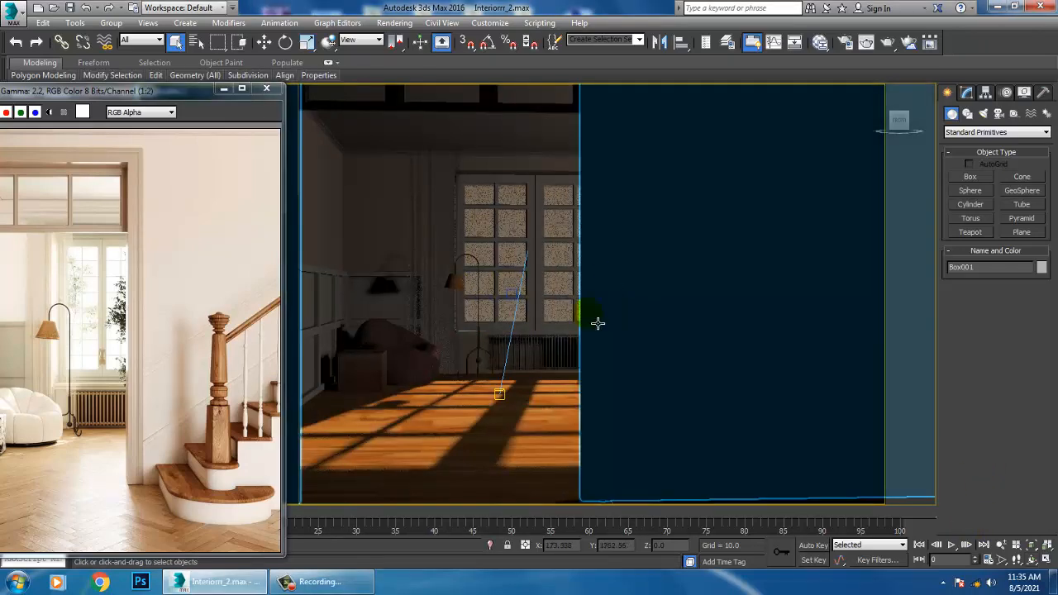
scroll(665, 353, "down", 5)
middle_click_drag(764, 351, 712, 387, "alt")
key("F3")
scroll(664, 359, "up", 4)
scroll(703, 378, "down", 4)
scroll(702, 378, "down", 2)
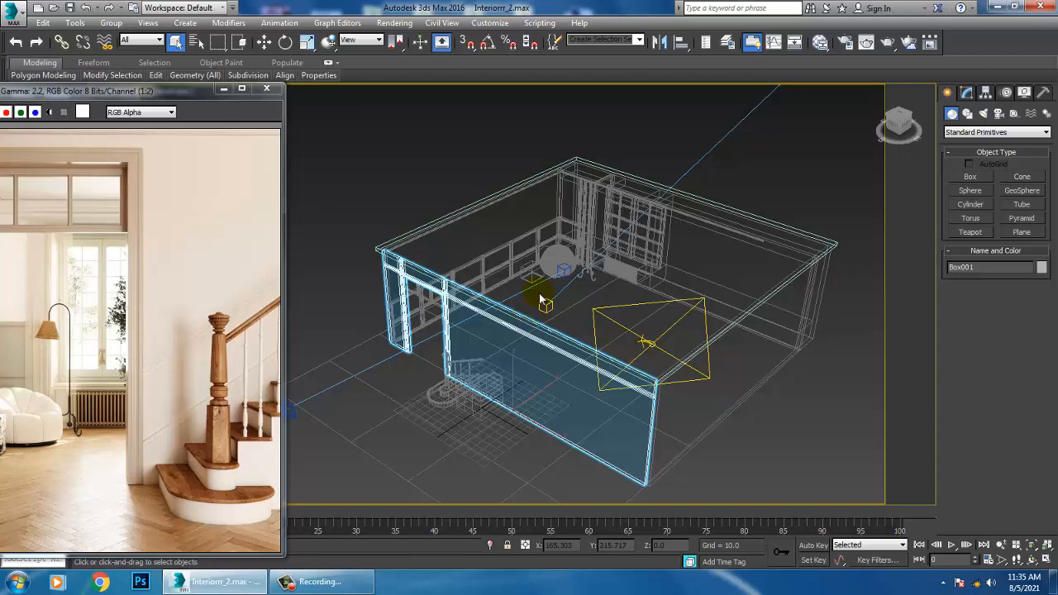
scroll(596, 302, "up", 2)
key("F3")
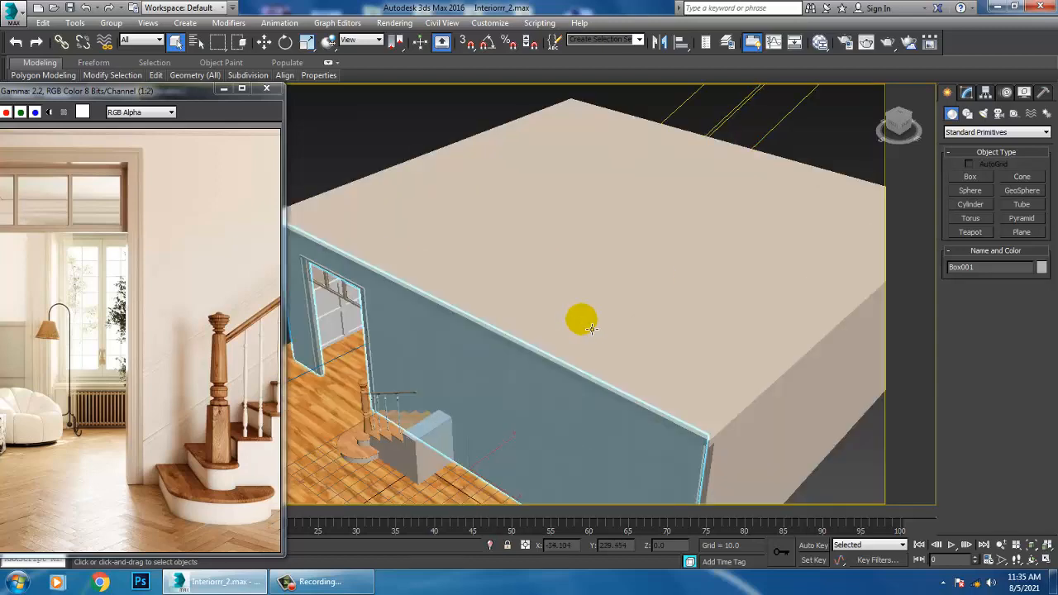
mouse_move(588, 325)
middle_mouse_down("alt")
mouse_move(667, 261)
mouse_move(626, 272)
mouse_move(686, 256)
mouse_move(651, 218)
mouse_move(641, 245)
middle_mouse_up("alt")
key("F3")
scroll(641, 244, "up", 4)
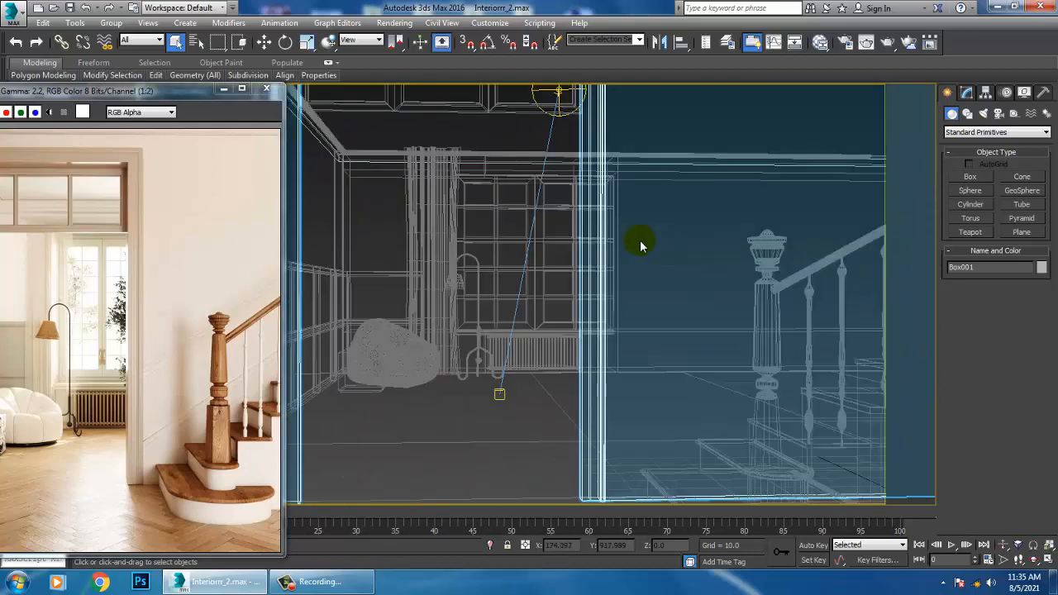
key("F3")
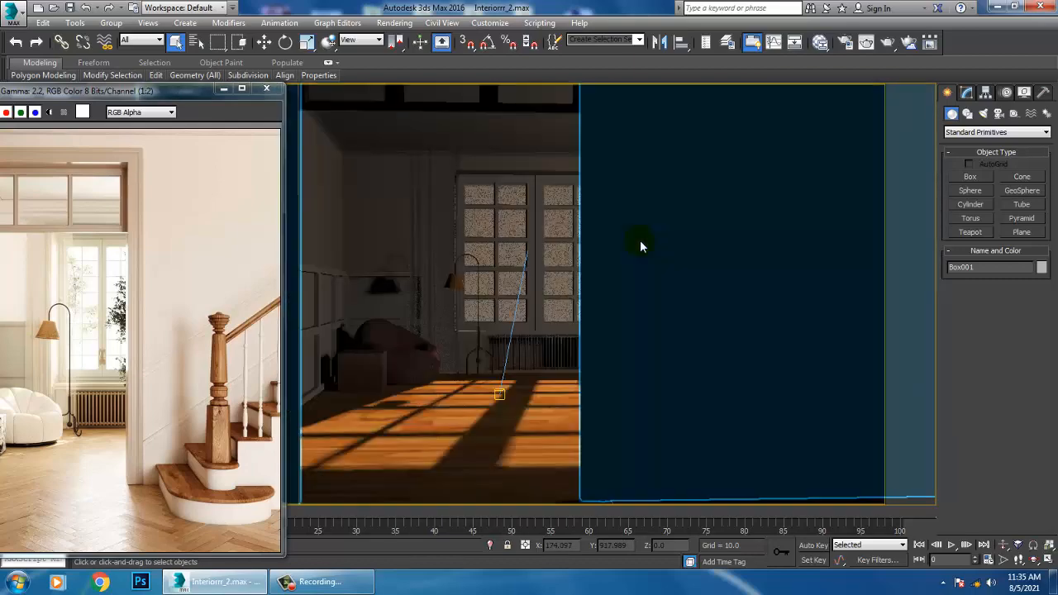
Run a test render of the camera view to check the lighting and close the frame buffer
left_click(395, 23)
left_click(402, 35)
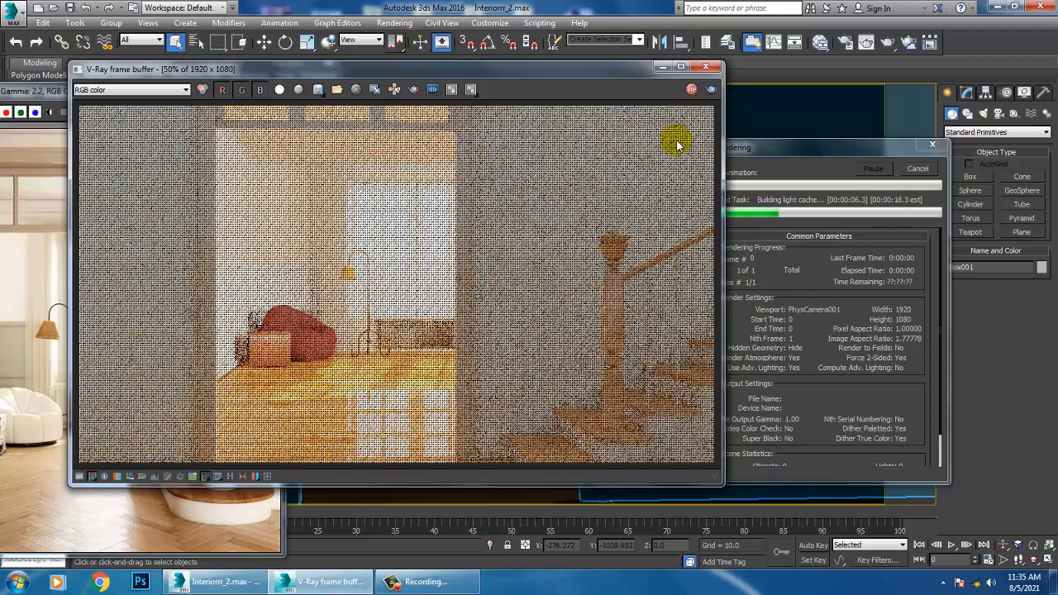
left_click(705, 66)
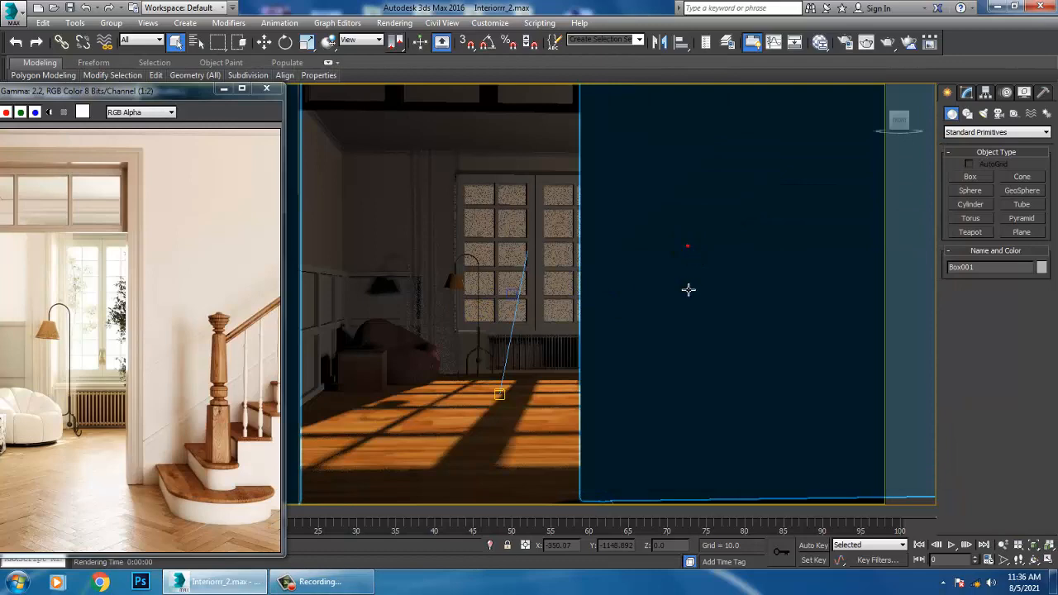
Select the VRaySun outside the building and open its parameters
scroll(689, 291, "down", 6)
middle_click_drag(757, 283, 695, 310, "alt")
middle_click_drag(694, 310, 838, 193)
left_click(839, 186)
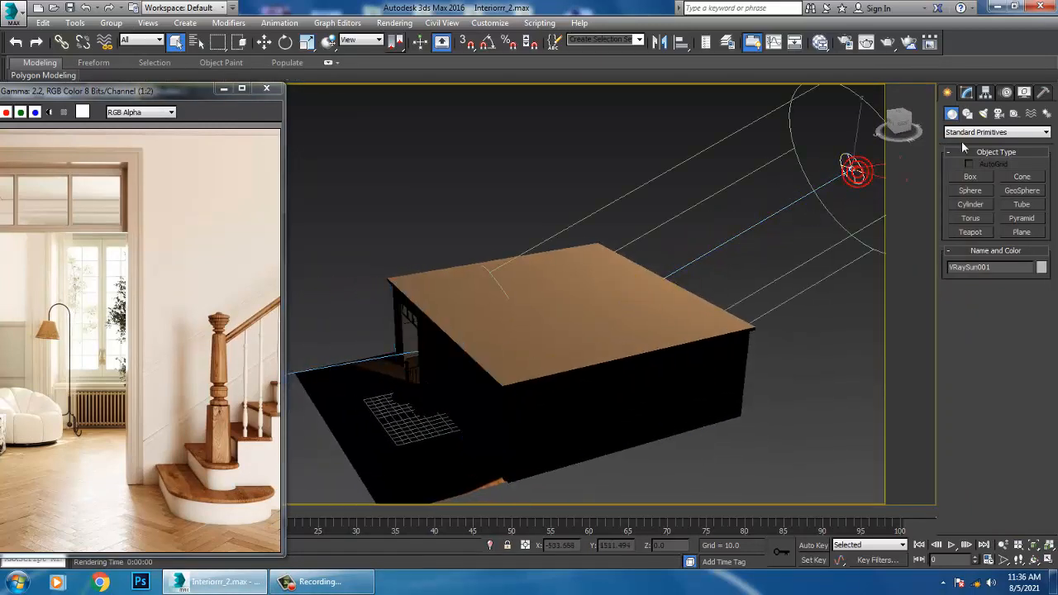
left_click(969, 93)
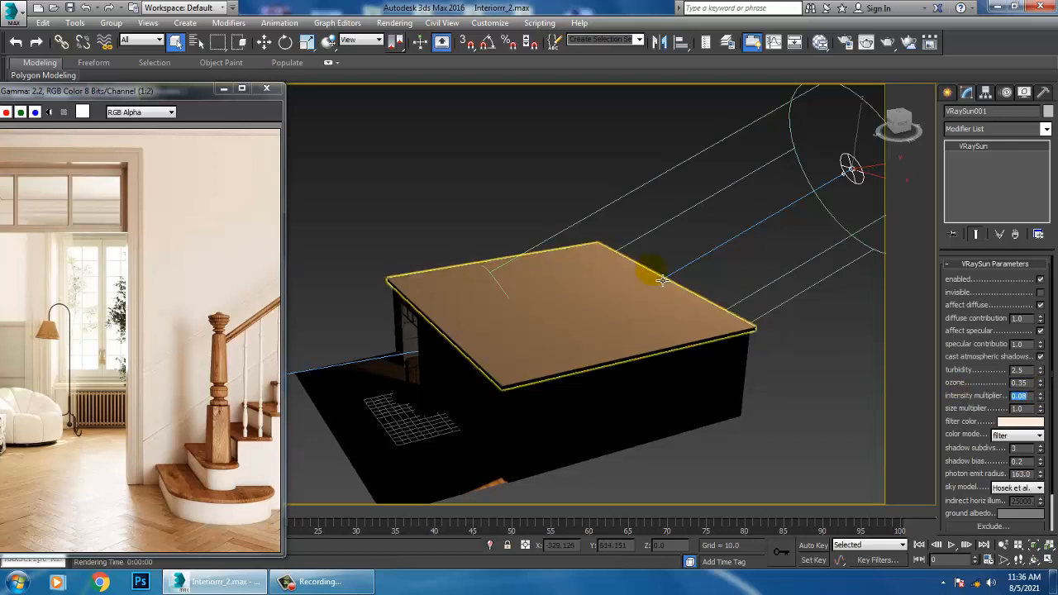
Copy the VRay plane light from inside the room to the open area on the staircase side of the wall
mouse_move(662, 281)
middle_mouse_down("alt")
mouse_move(704, 348)
mouse_move(768, 343)
mouse_move(561, 328)
middle_mouse_up("alt")
key("F3")
left_click(561, 328)
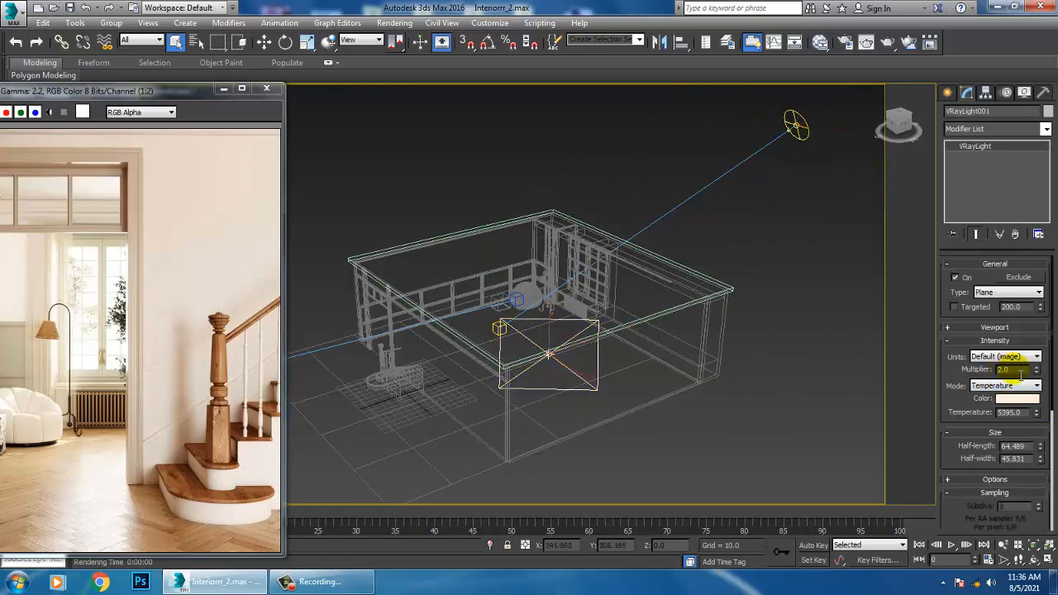
mouse_move(668, 300)
middle_mouse_down("alt")
mouse_move(709, 273)
mouse_move(650, 307)
mouse_move(660, 318)
middle_mouse_up("alt")
key("w")
left_click_drag(660, 318, 490, 374, "shift")
left_click(531, 346)
mouse_move(535, 351)
middle_mouse_down("alt")
mouse_move(574, 350)
mouse_move(539, 359)
middle_mouse_up("alt")
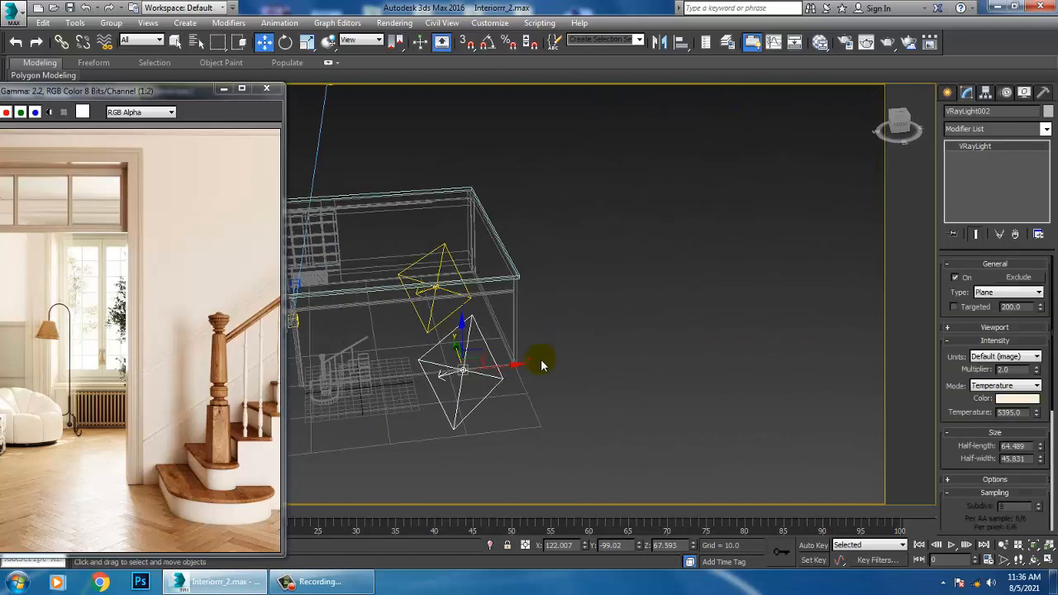
Rotate the copied plane light about its vertical axis and shift it slightly along Y beside the staircase area
key("e")
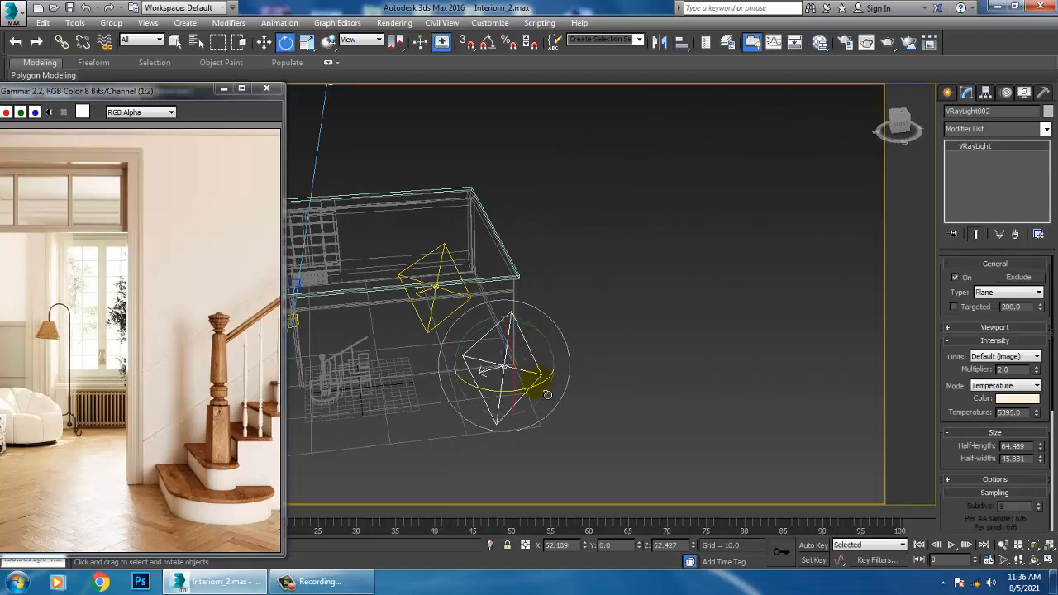
left_click_drag(547, 395, 536, 378)
key("w")
middle_click_drag(537, 378, 626, 353, "alt")
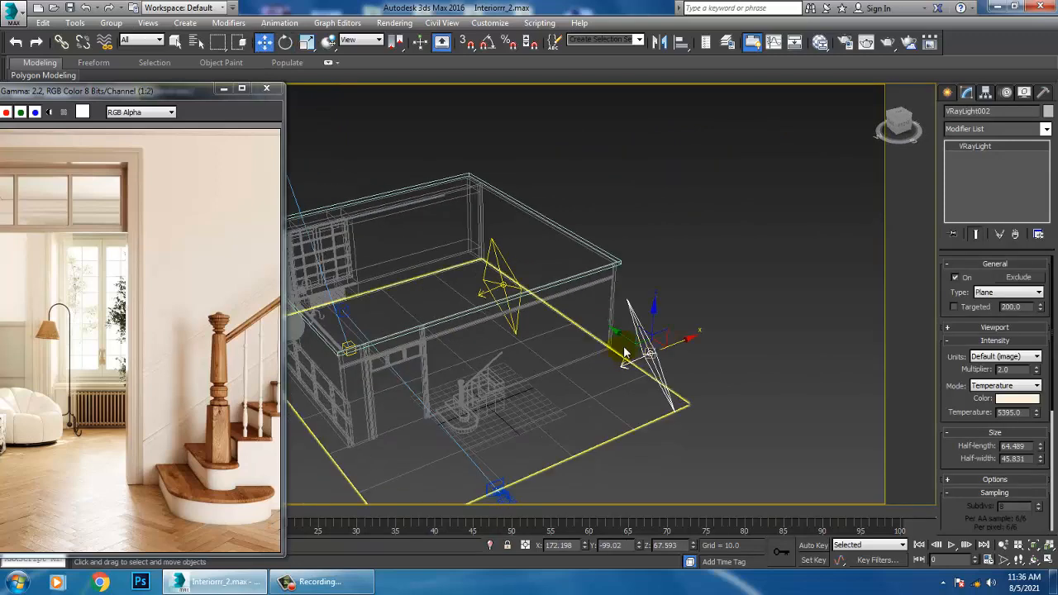
left_click_drag(626, 354, 618, 348)
Turn off shadow casting for the copied plane light and set its multiplier to 0.5
left_click_drag(968, 406, 970, 268)
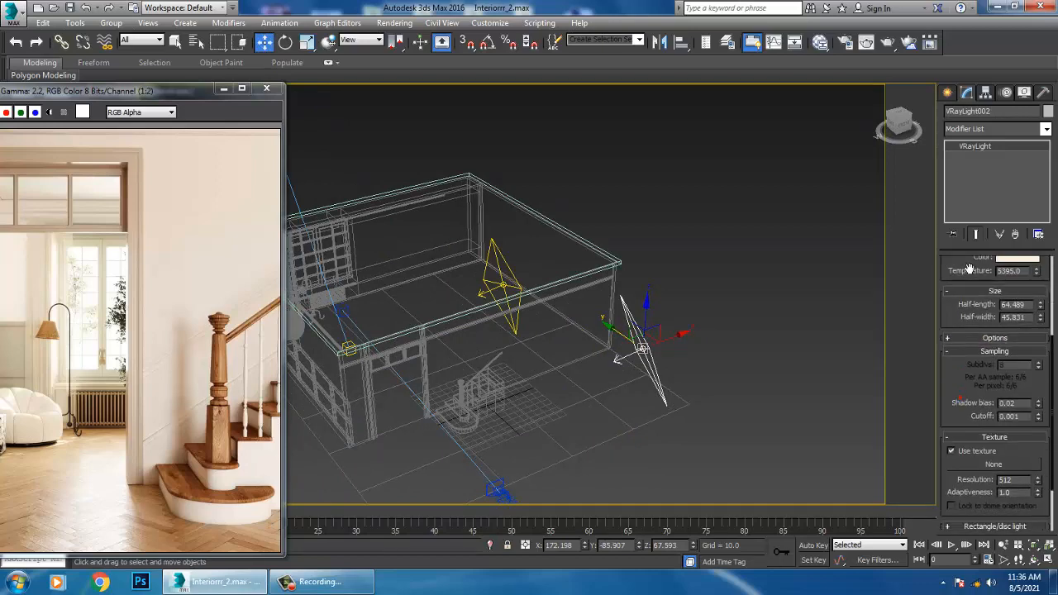
left_click(979, 344)
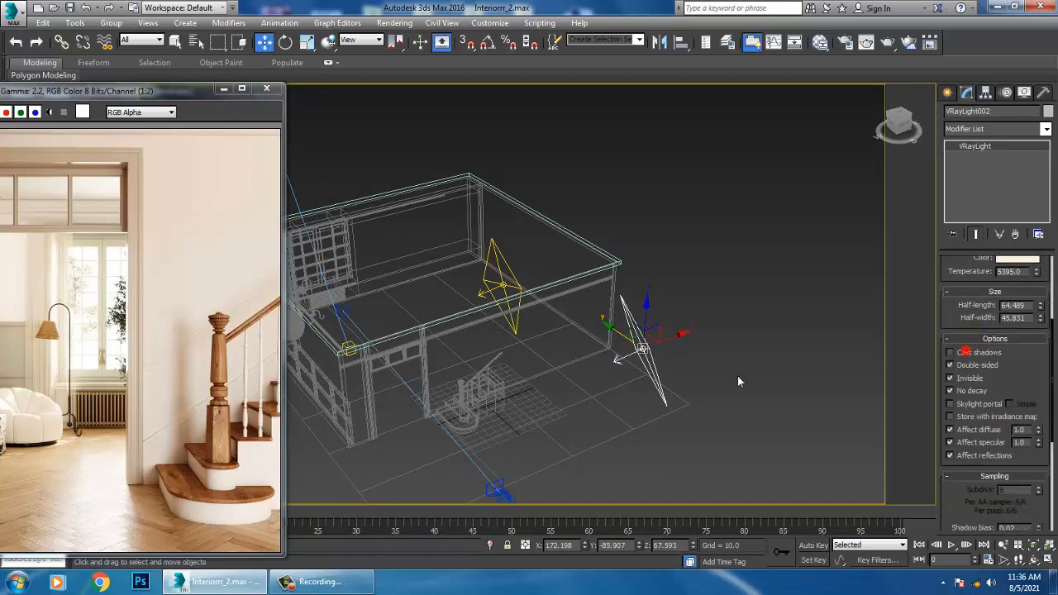
middle_click_drag(739, 376, 752, 422, "alt")
left_click_drag(968, 267, 982, 341)
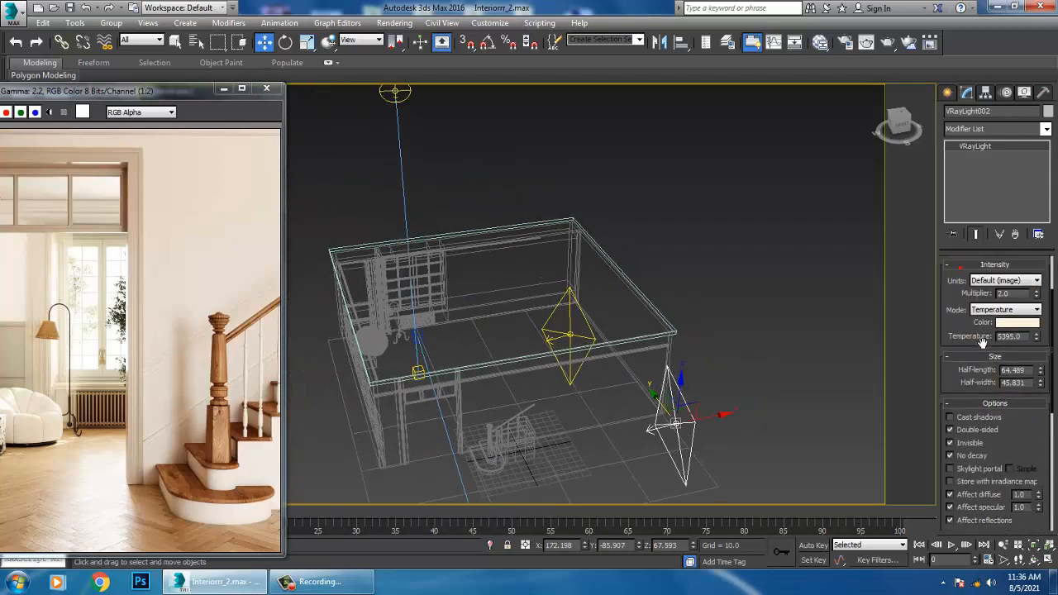
double_click(1003, 294)
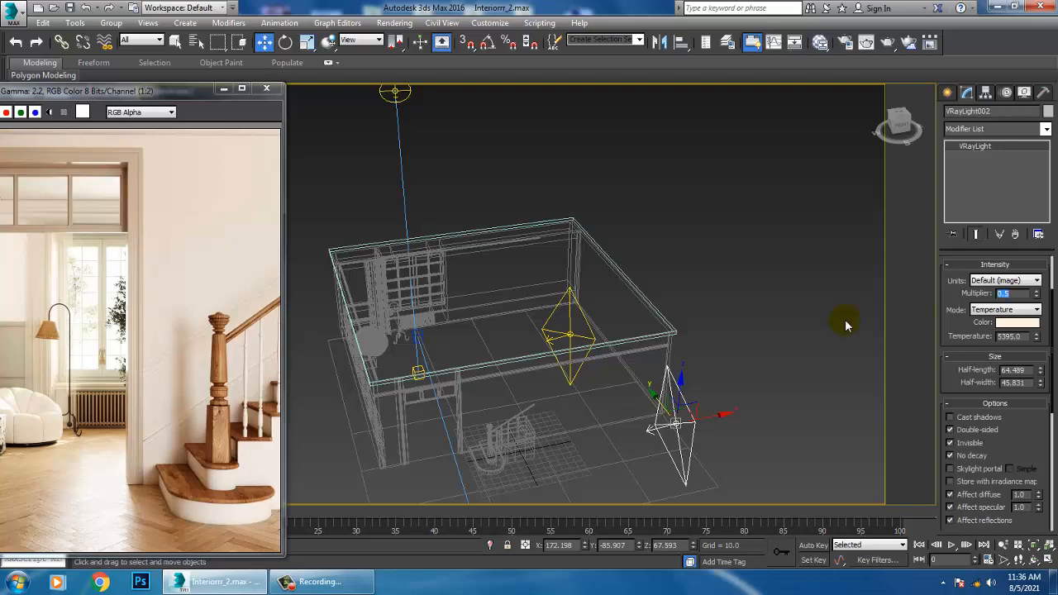
Move the copied plane light farther out along X and tilt it to angle toward the staircase
middle_click_drag(643, 388, 770, 348, "alt")
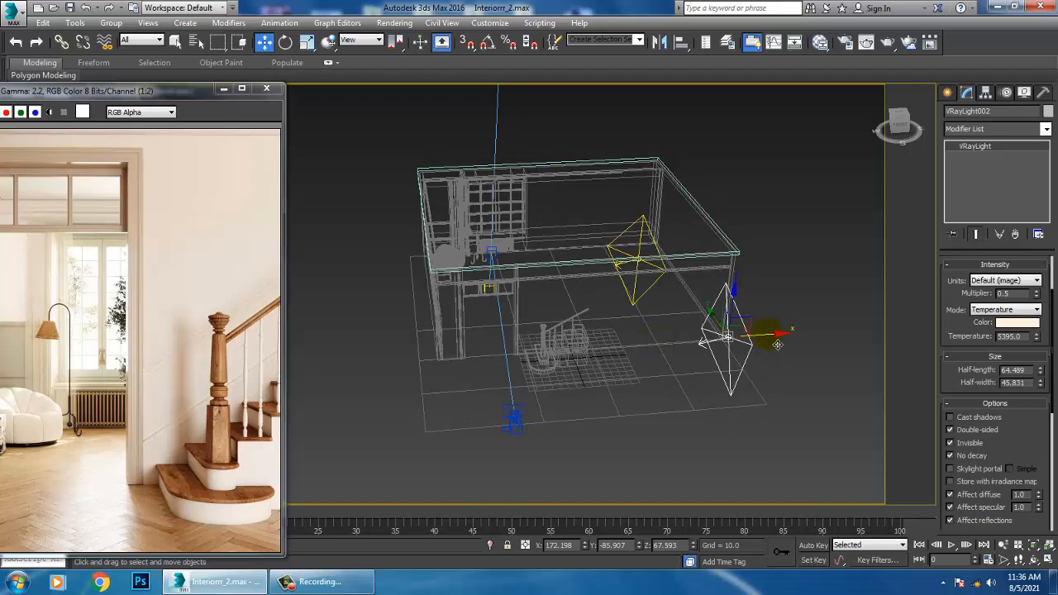
left_click_drag(777, 344, 788, 344)
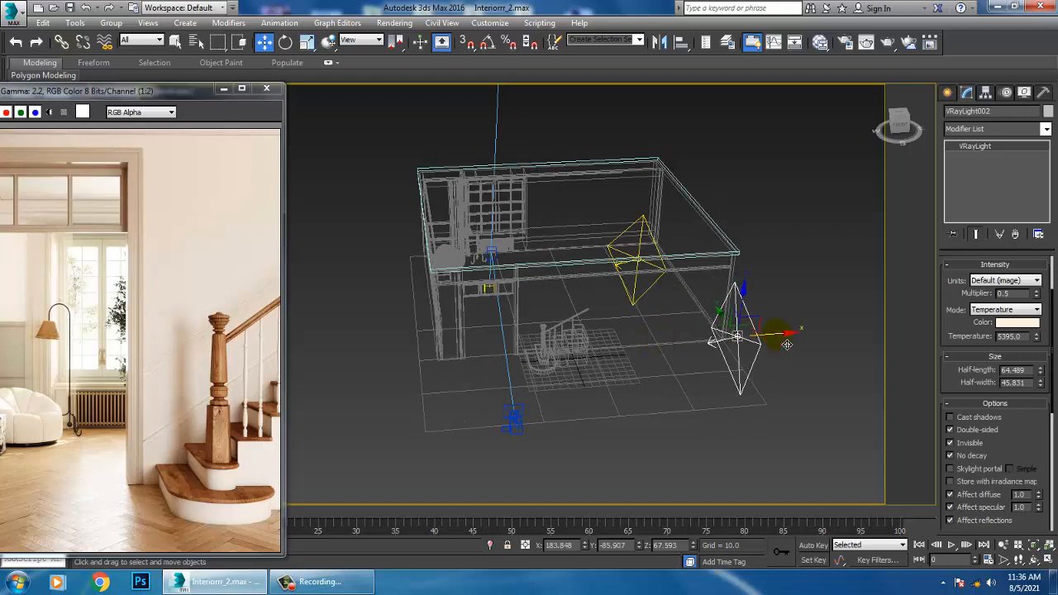
key("e")
left_click_drag(711, 325, 744, 368)
middle_click_drag(744, 369, 726, 341, "alt")
left_click_drag(726, 340, 720, 330)
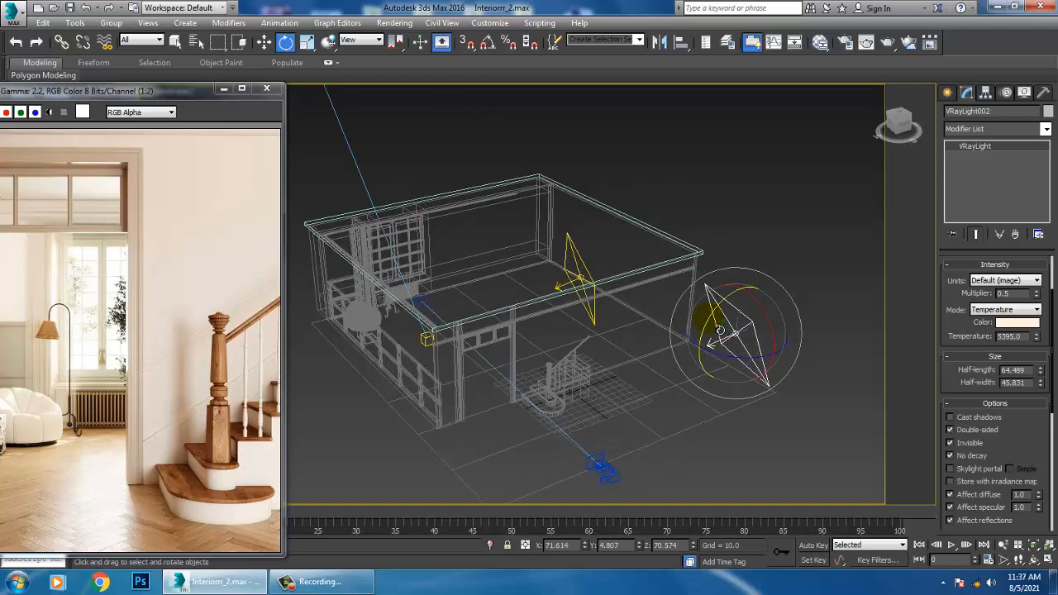
key("w")
Mirror the angled plane light across the X axis as a copy and move it to the opposite side of the staircase
middle_click_drag(749, 363, 695, 161, "alt")
left_click(659, 43)
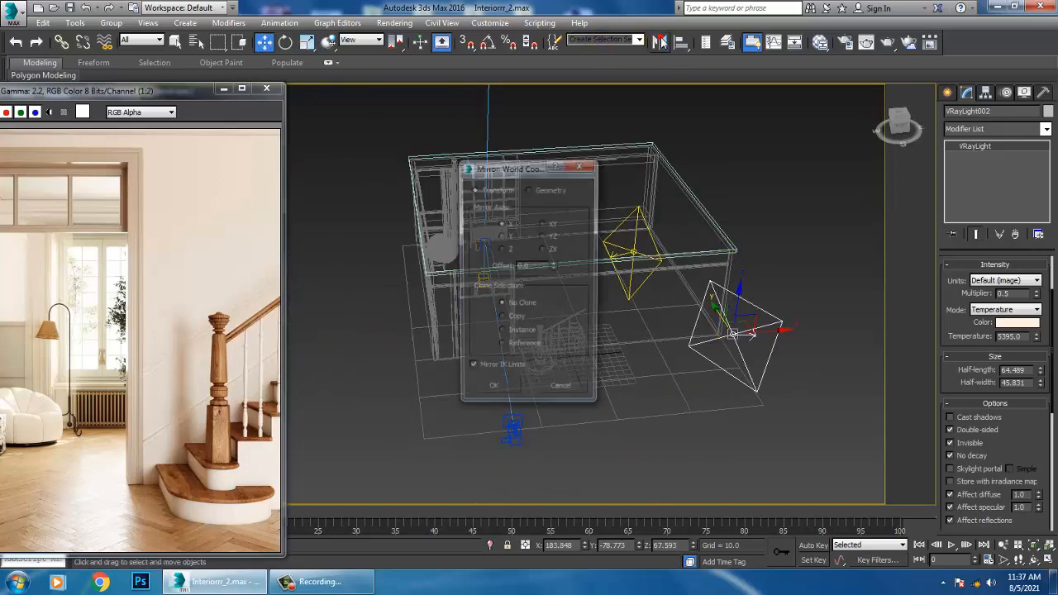
left_click(514, 320)
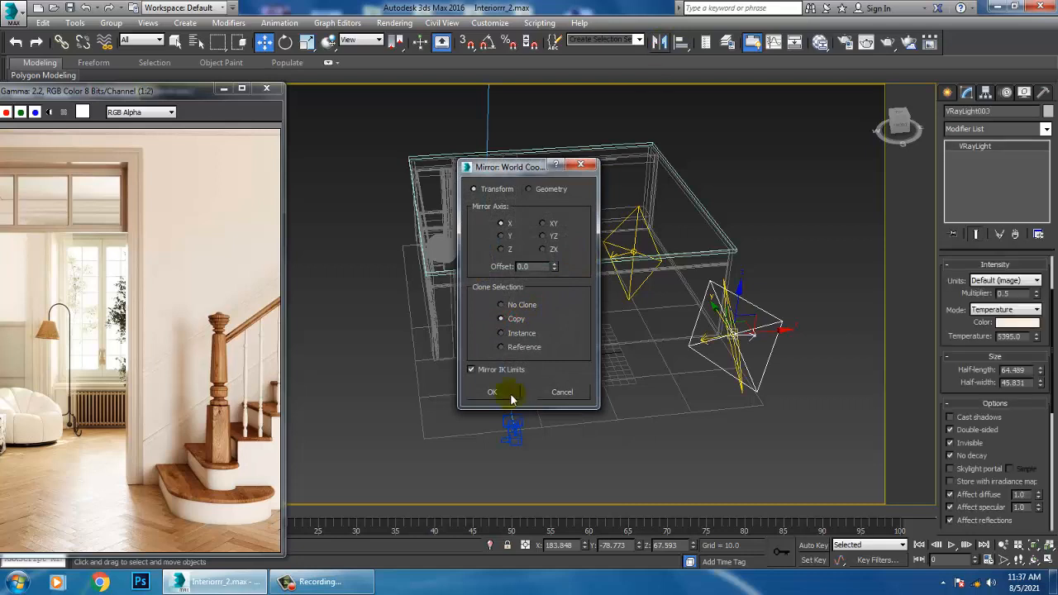
left_click(494, 392)
left_click_drag(784, 346, 396, 401)
Set the mirrored plane light's multiplier to 0.2 and deselect it
key("e")
double_click(1010, 294)
type("1.5")
key("Return")
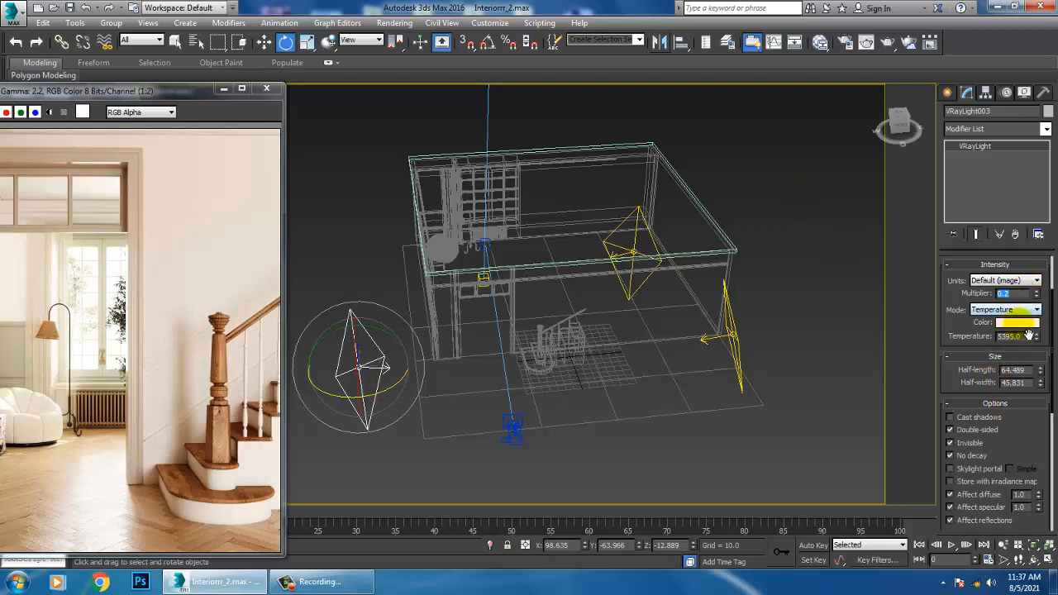
left_click(768, 244)
Test render the shaded camera view with the two added side lights and close the frame buffer
key("c")
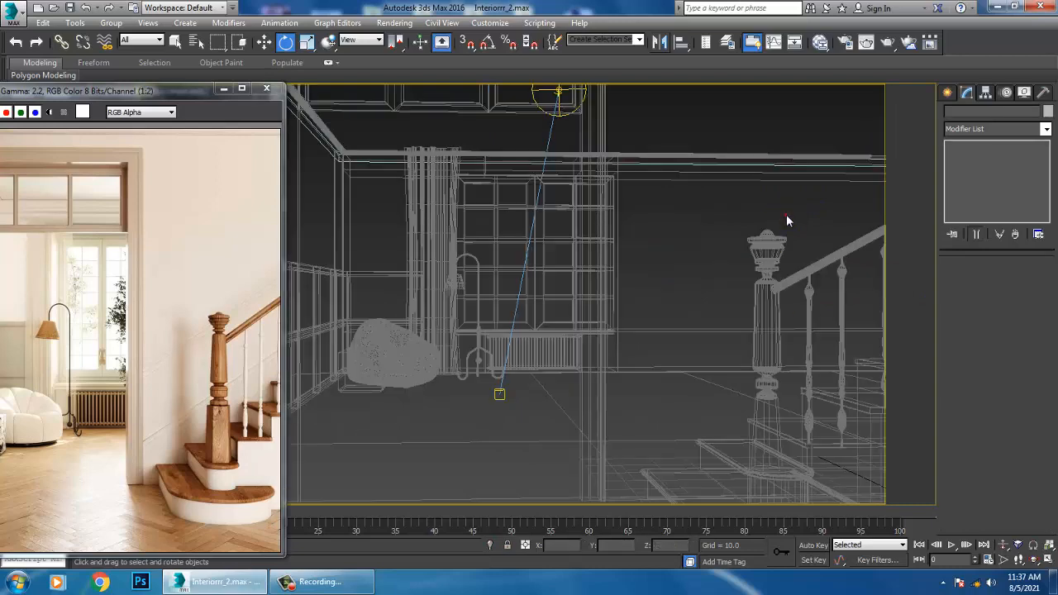
key("F3")
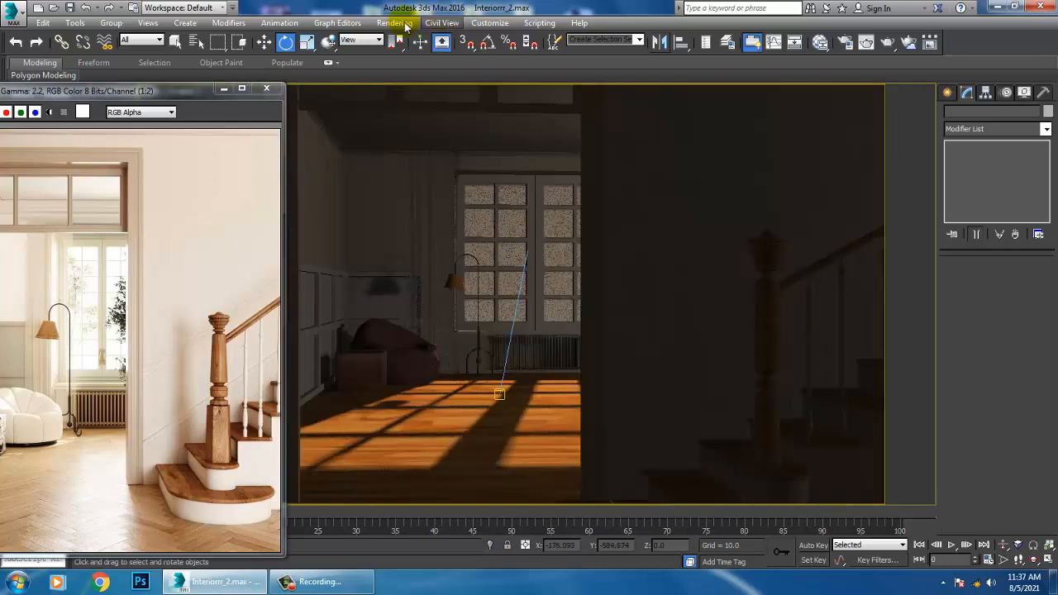
left_click(395, 22)
left_click(411, 39)
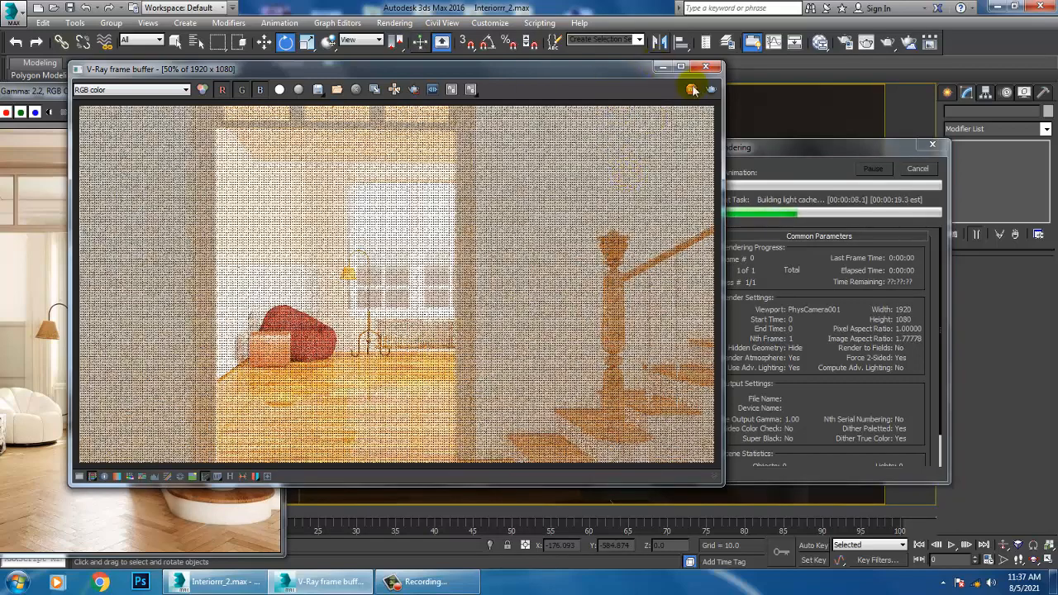
left_click(710, 66)
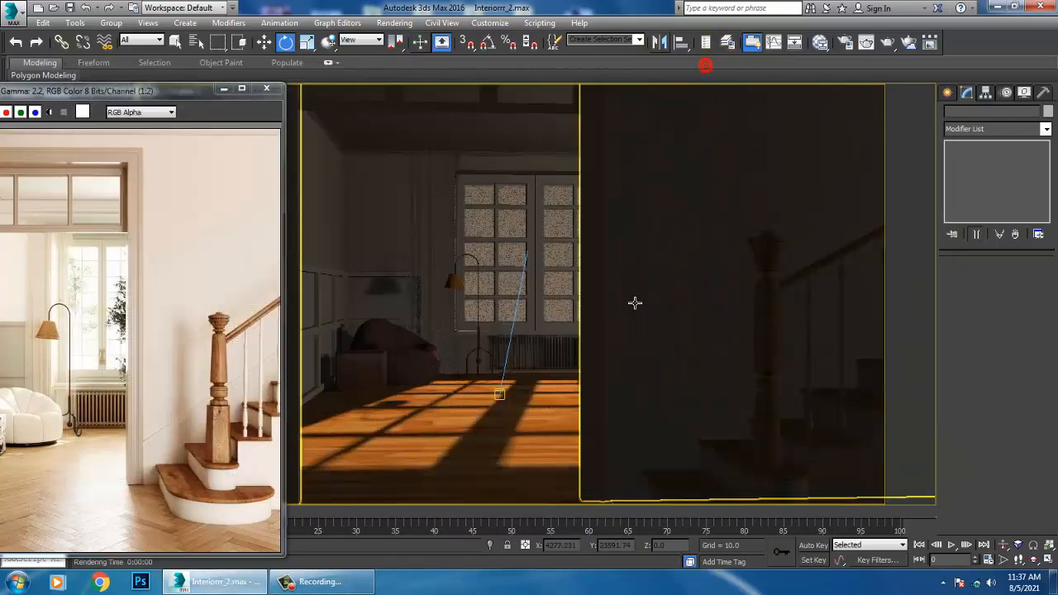
Set the VRaySun's intensity multiplier to 0.04
key("p")
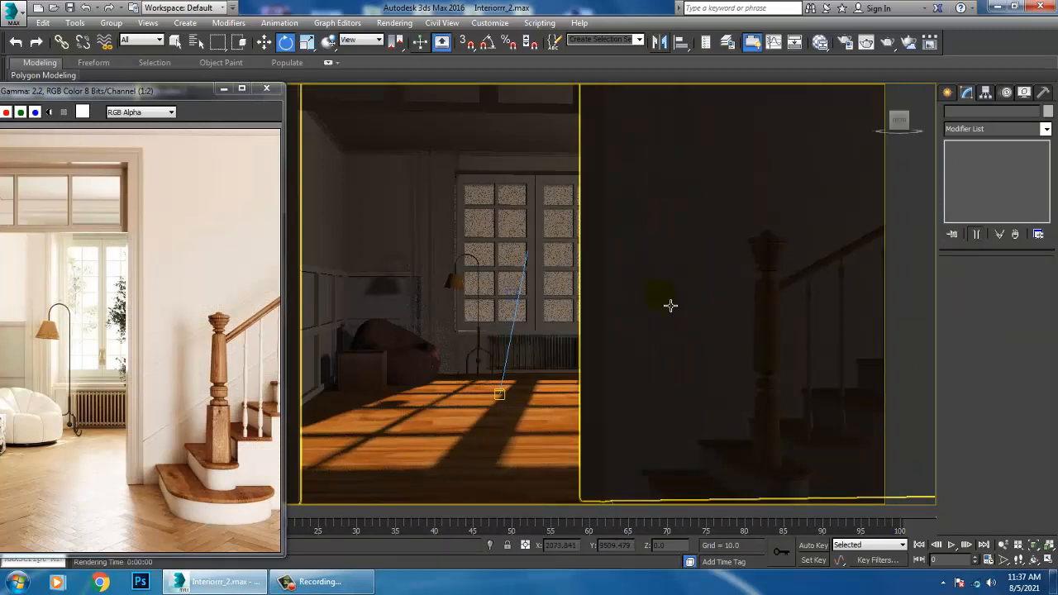
scroll(670, 306, "down", 10)
middle_click_drag(671, 305, 693, 325, "alt")
scroll(693, 328, "up", 5)
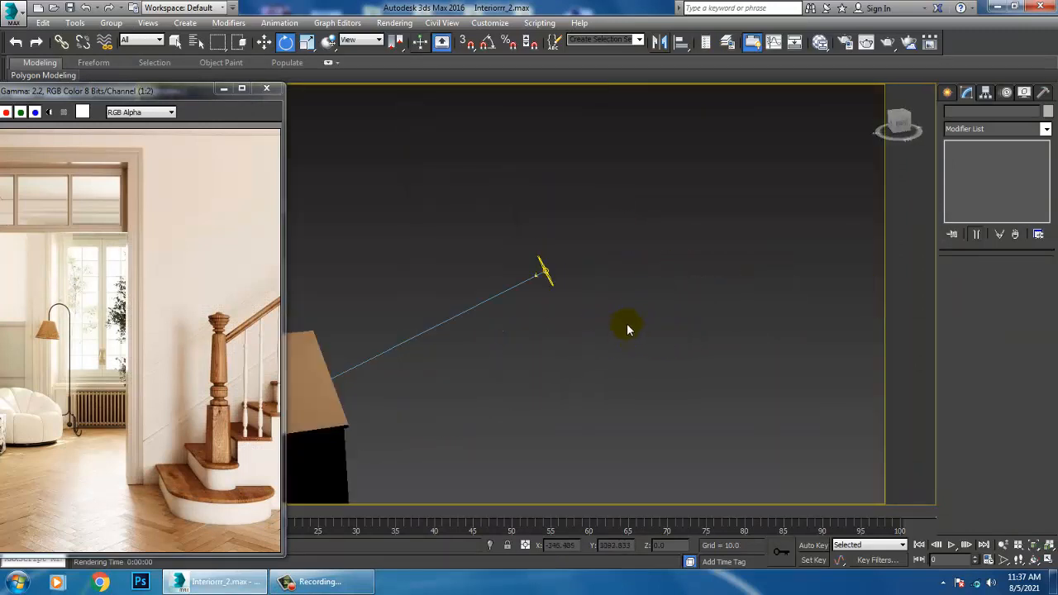
left_click(547, 277)
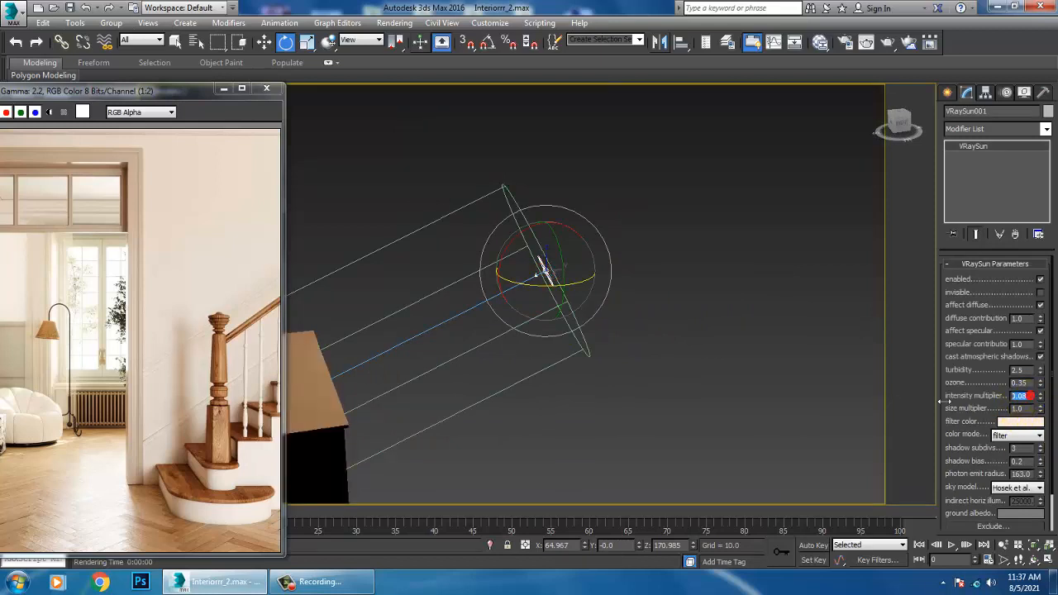
type("0.1")
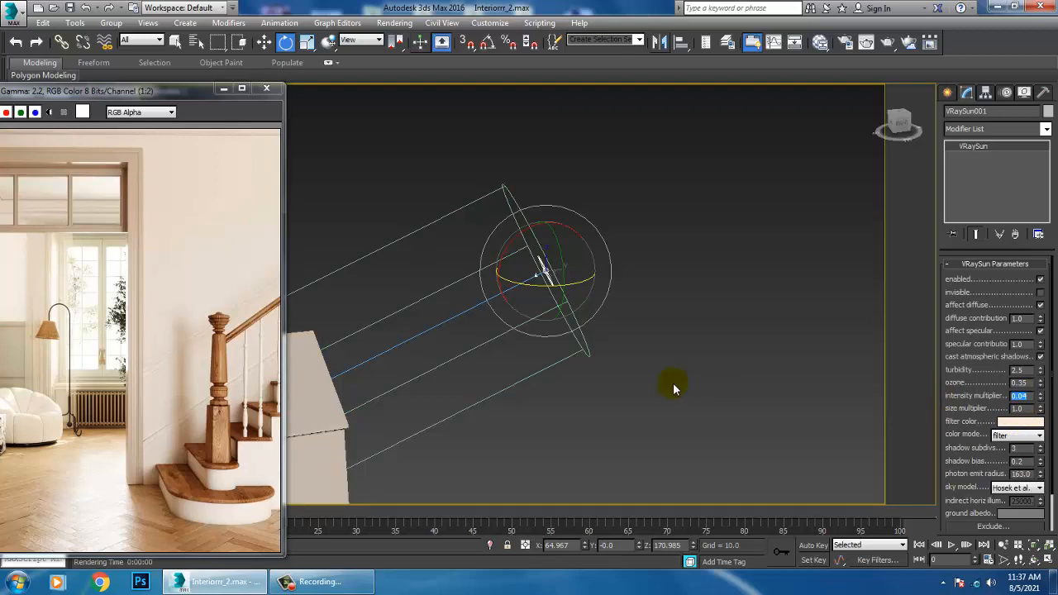
Set the multiplier of the plane light inside the room to 0.8 and return to the shaded camera view
scroll(674, 389, "down", 10)
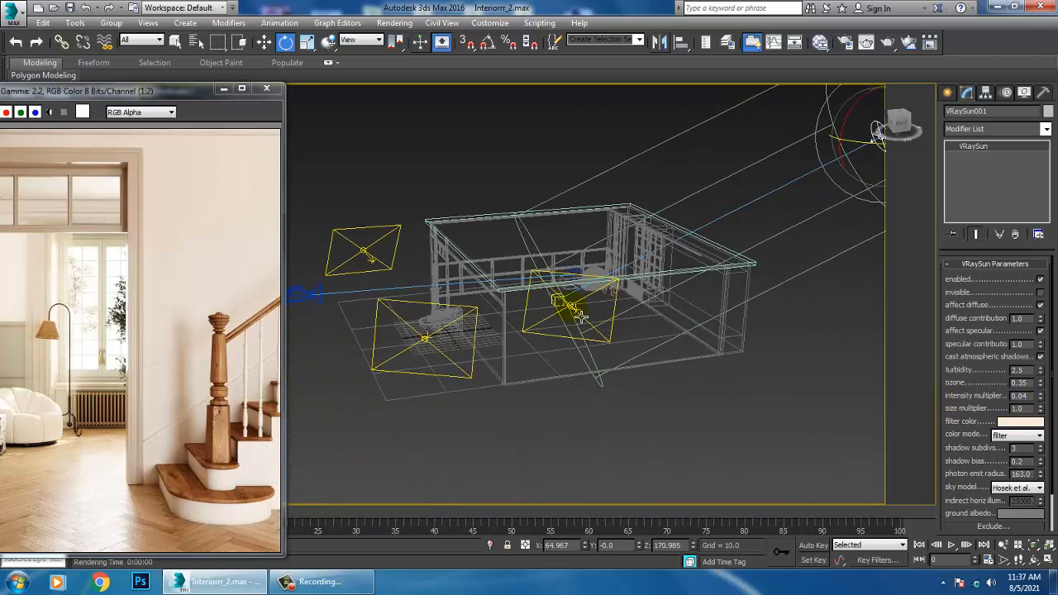
left_click(582, 316)
scroll(666, 338, "up", 8)
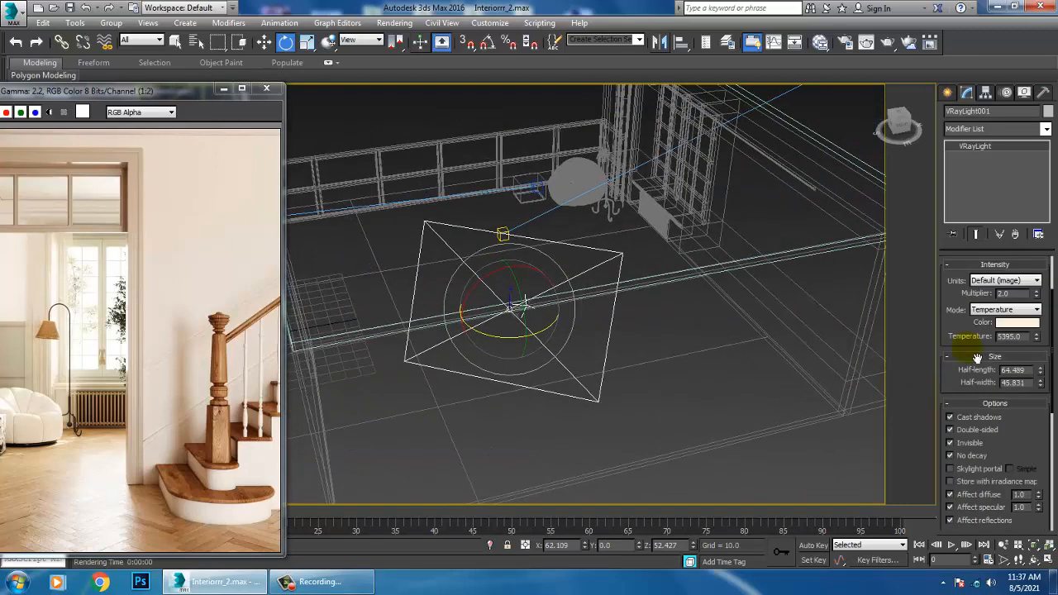
double_click(1013, 293)
type("0.8")
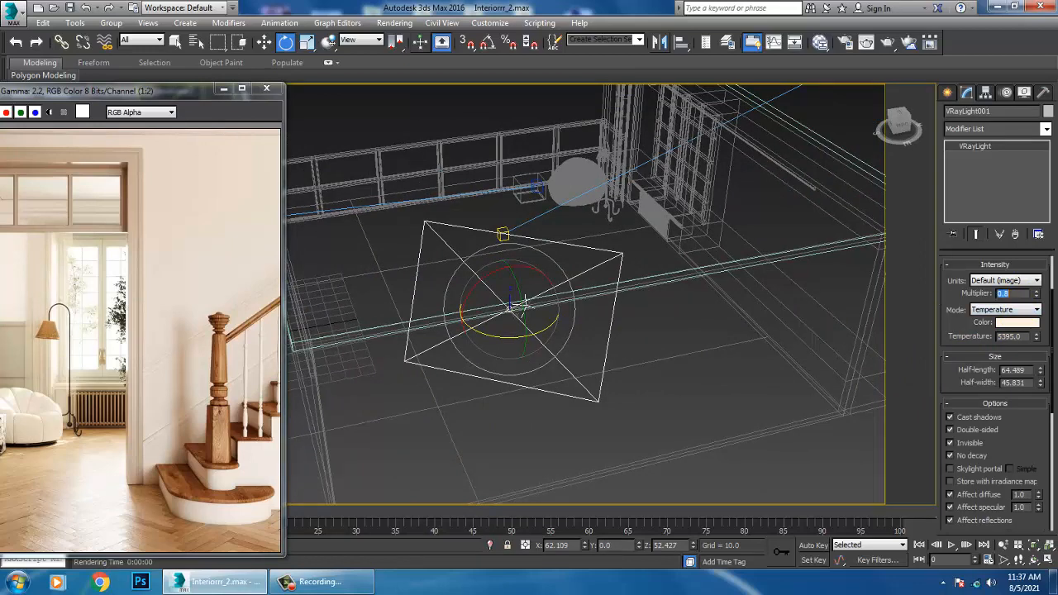
middle_click_drag(595, 297, 638, 302, "alt")
key("F3")
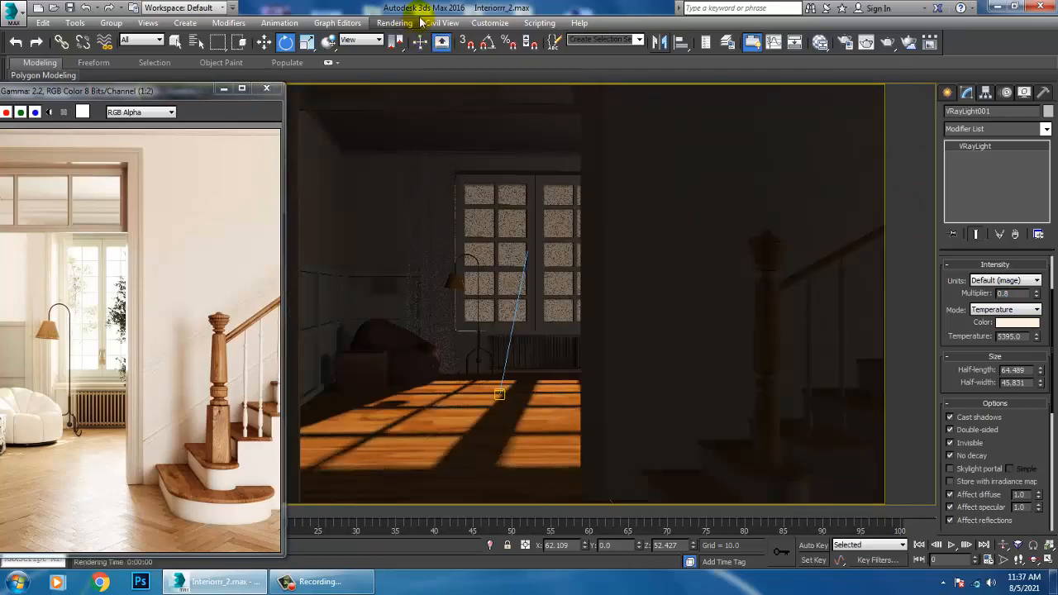
Test render the camera view with the adjusted sun and plane light intensities and close the frame buffer
left_click(411, 19)
left_click(415, 39)
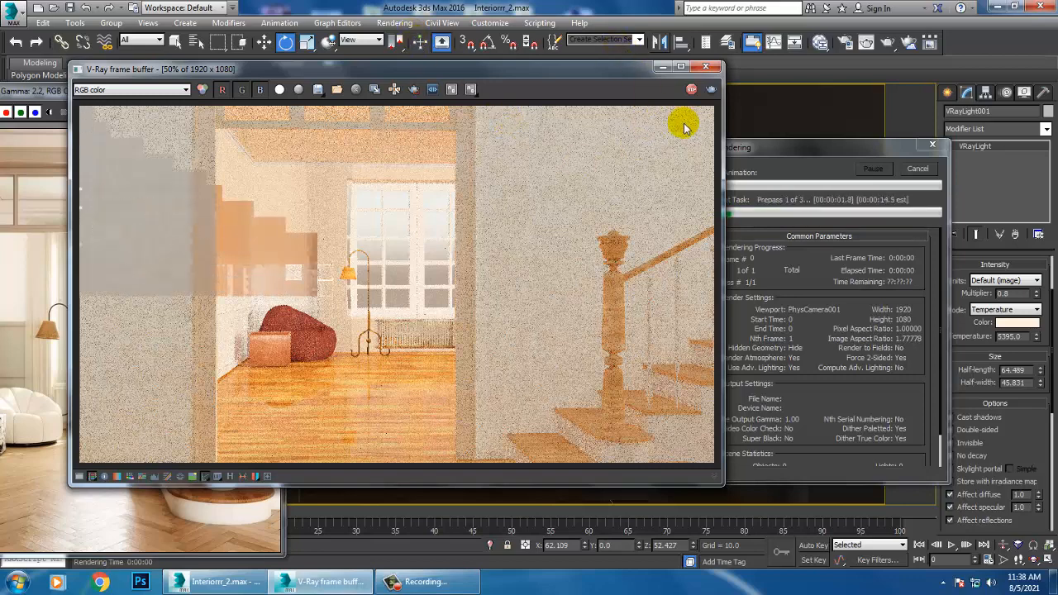
left_click(706, 67)
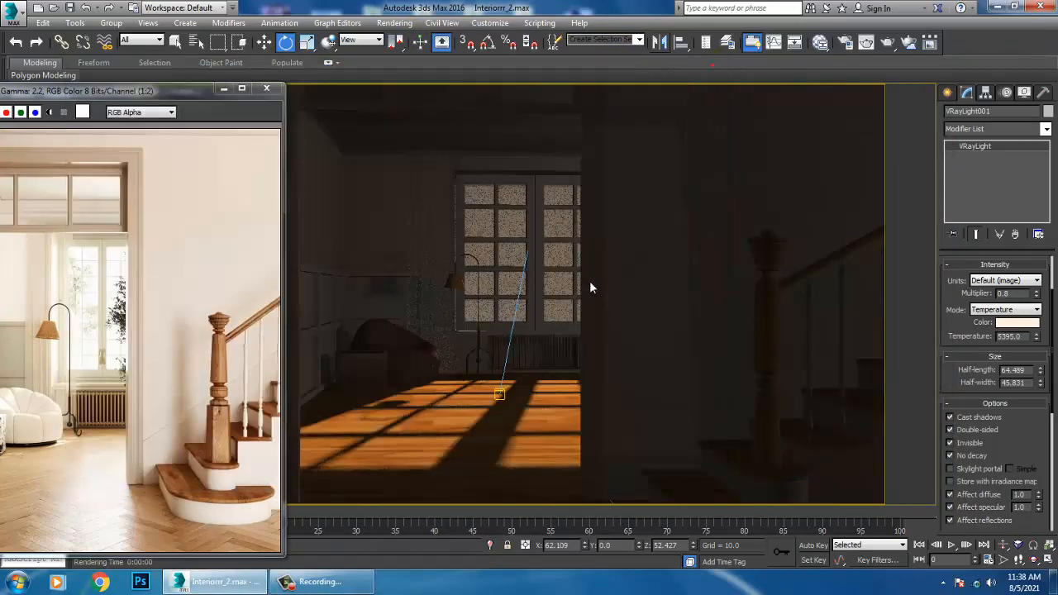
Switch to the perspective view showing the whole building, activate the Move tool and open the render settings
key("p")
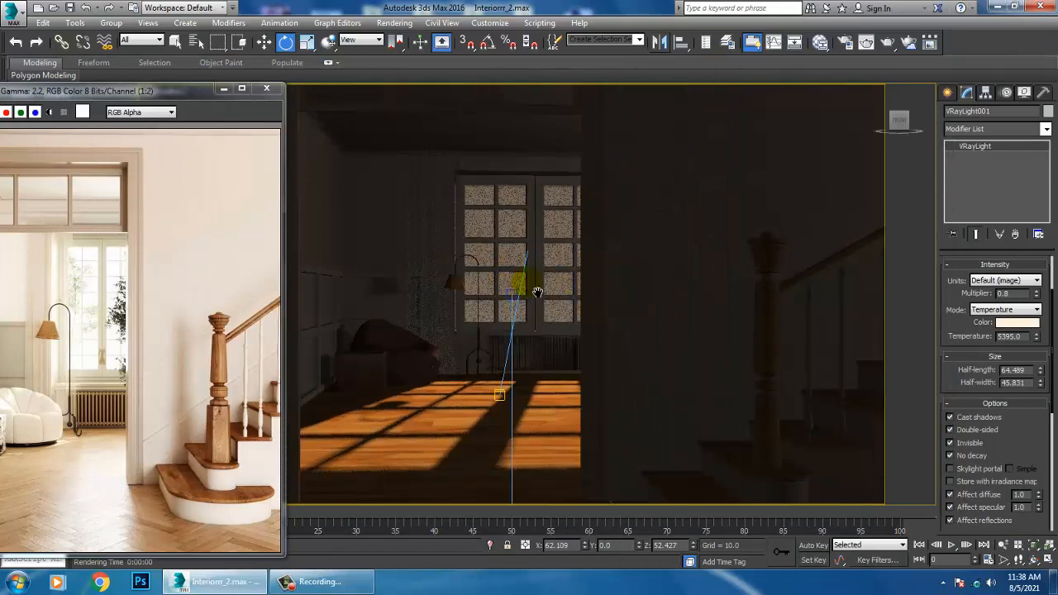
scroll(537, 292, "down", 5)
middle_click_drag(536, 293, 562, 306, "alt")
key("w")
left_click(394, 22)
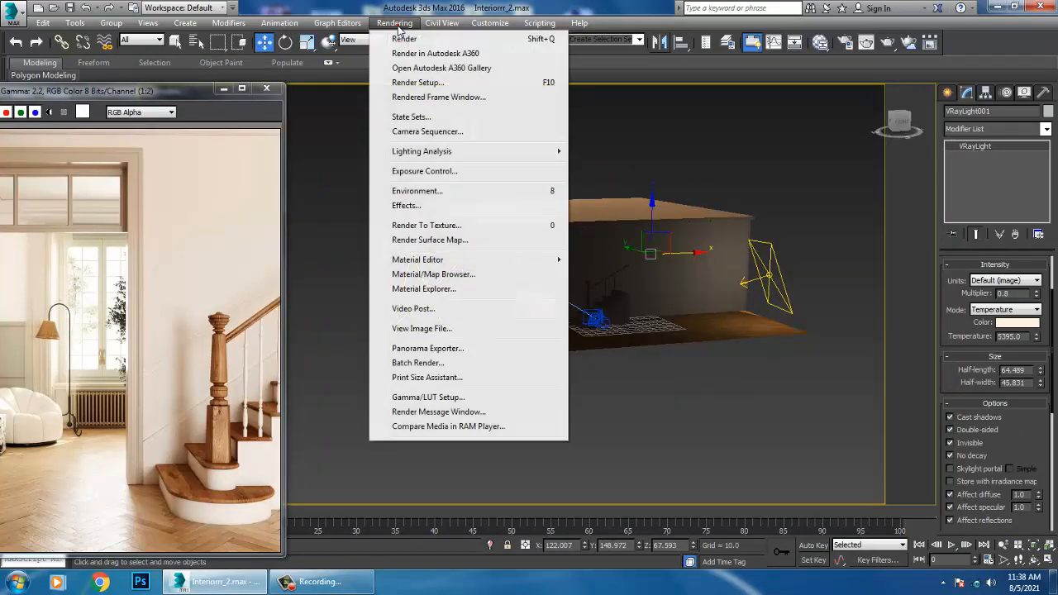
left_click(447, 83)
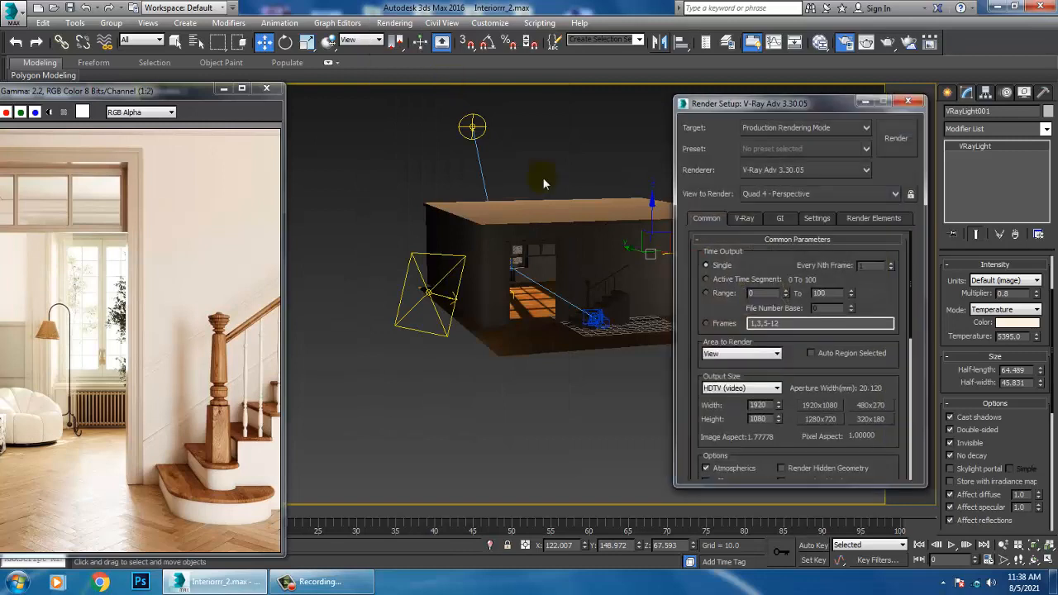
Set the adaptive subdivision image sampler's min rate to 2 and max rate to 4
left_click(745, 220)
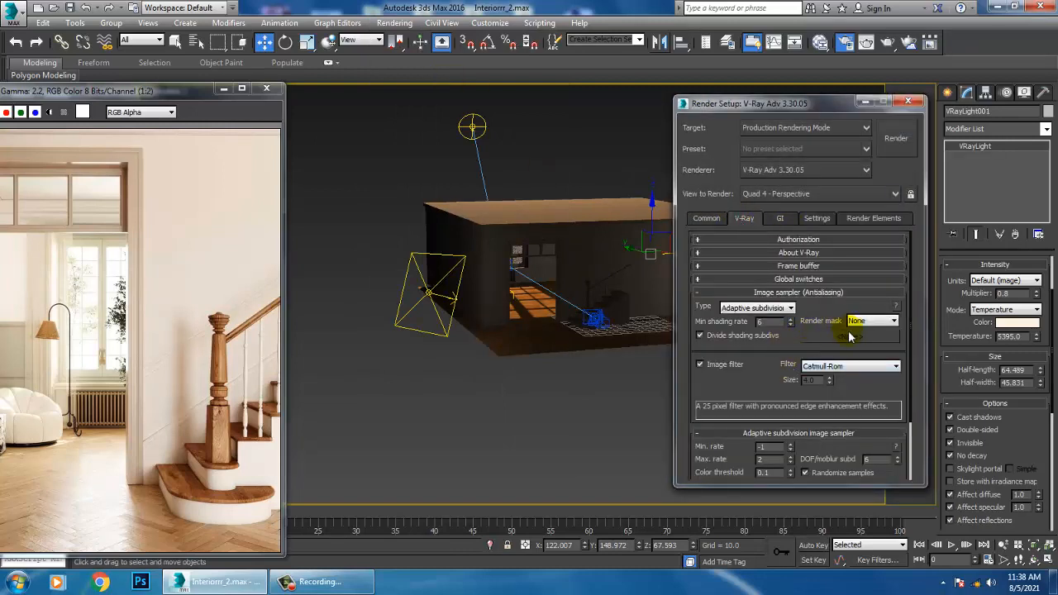
left_click(766, 279)
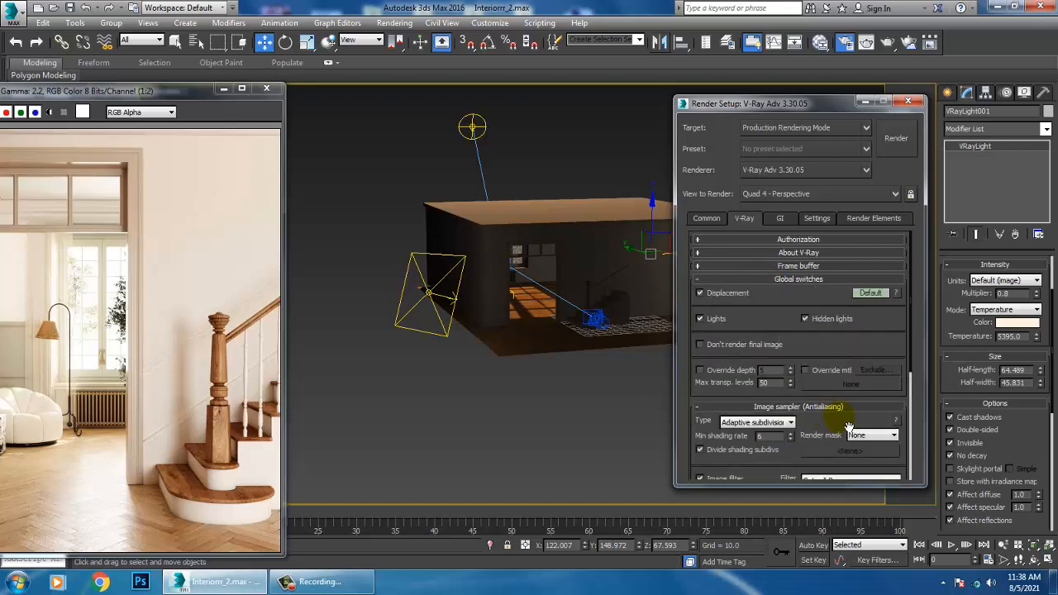
left_click_drag(846, 420, 849, 304)
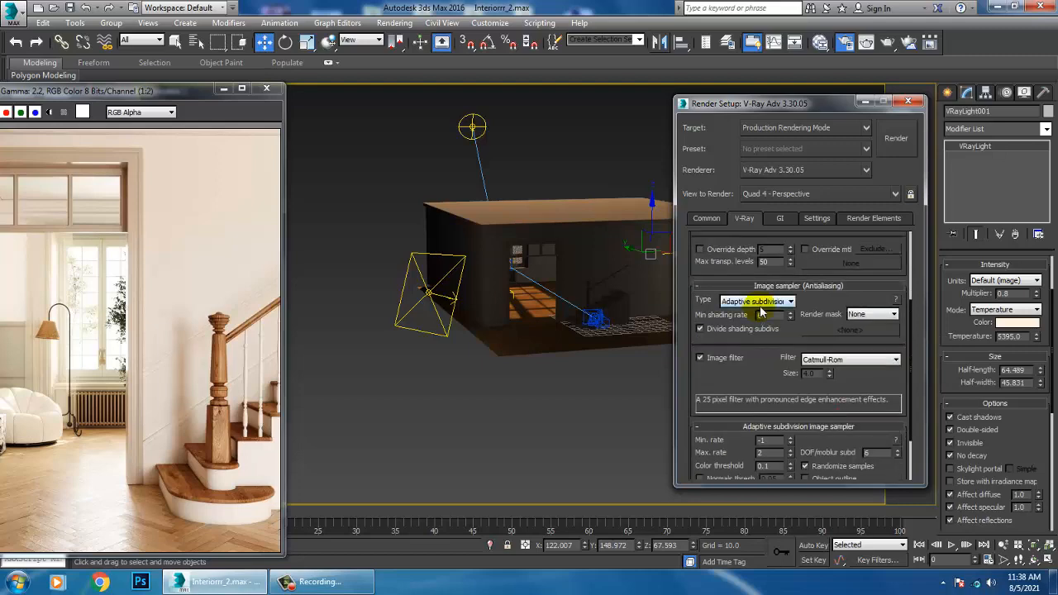
left_click_drag(778, 389, 771, 301)
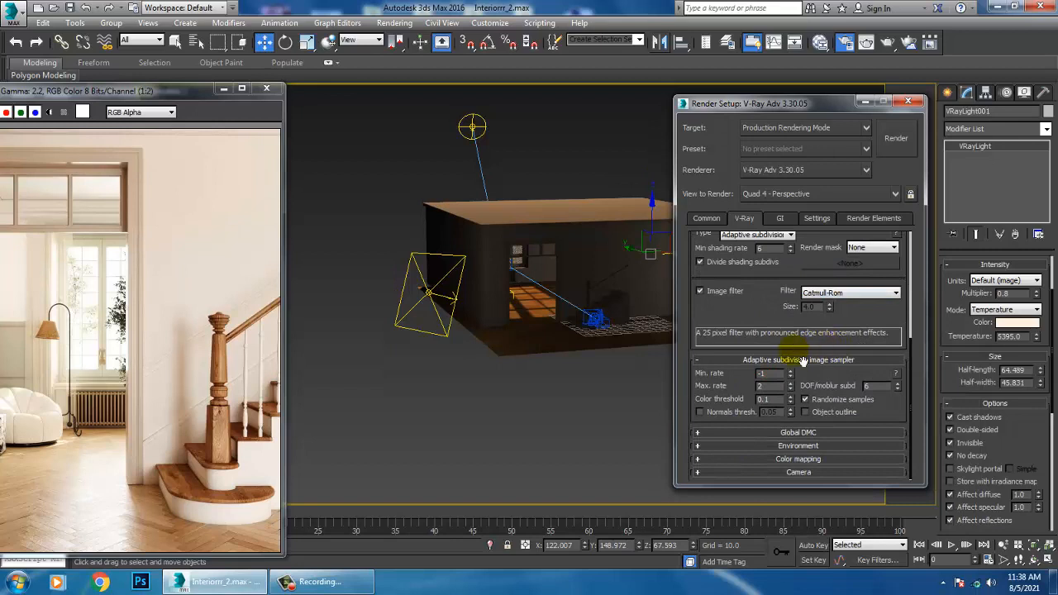
double_click(765, 374)
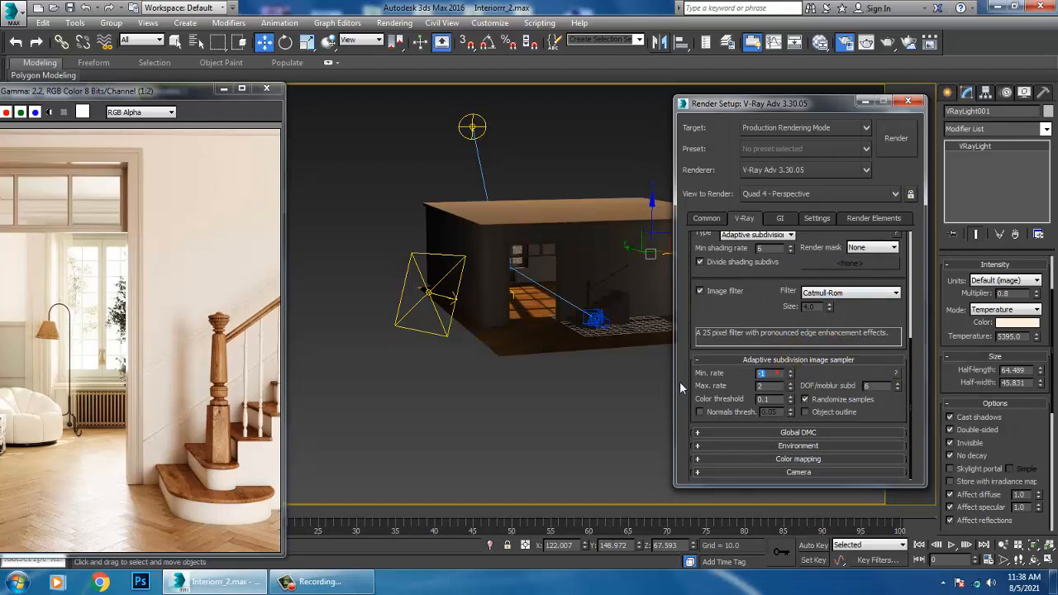
Show the advanced Global DMC options, set the noise threshold to 0.001 and expand the V-Ray environment settings
left_click(807, 435)
left_click_drag(817, 448, 803, 358)
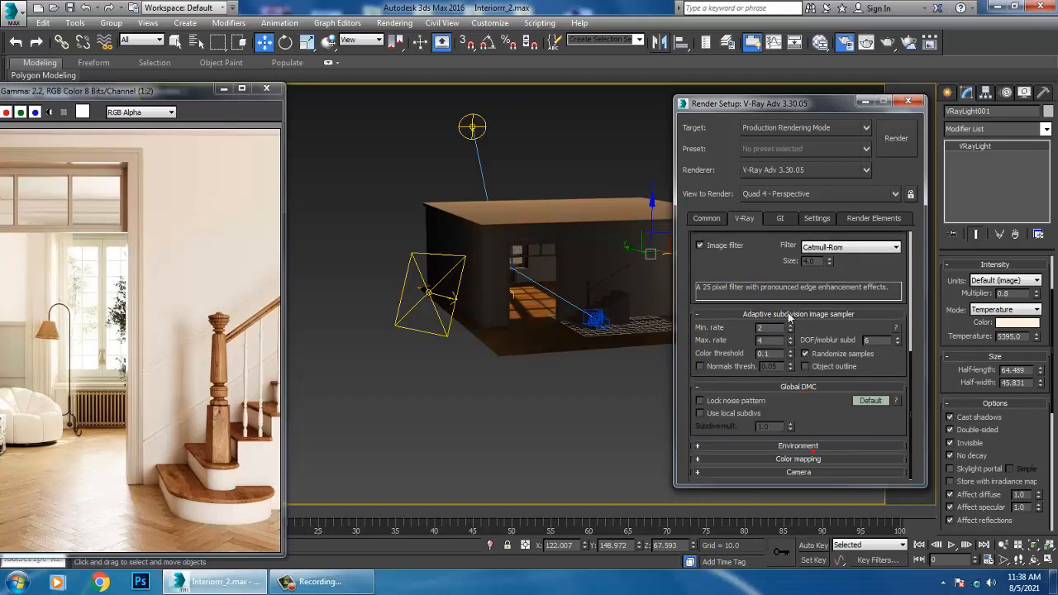
left_click(872, 402)
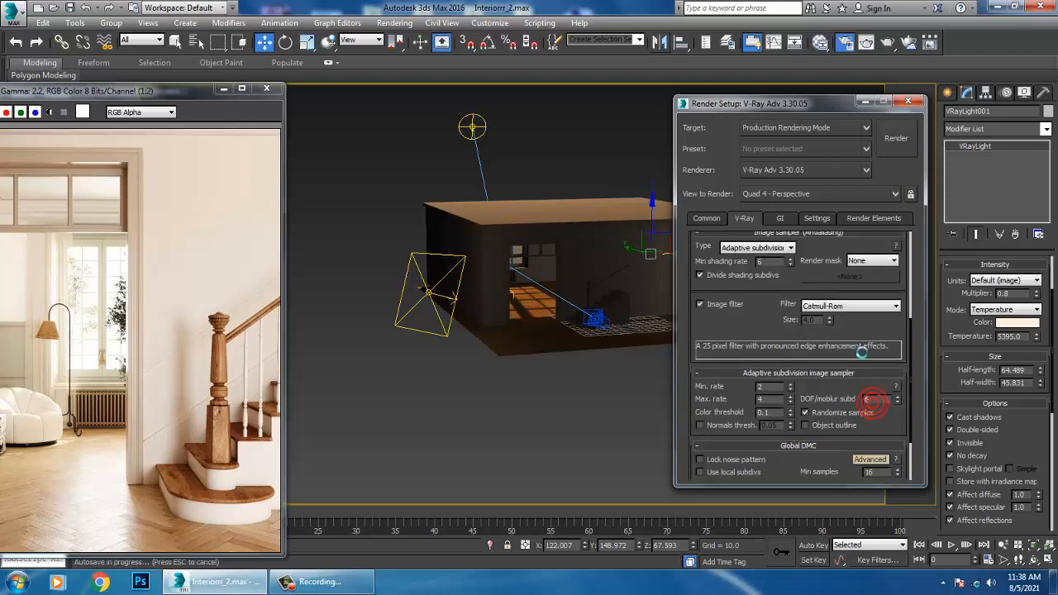
left_click_drag(875, 336, 869, 250)
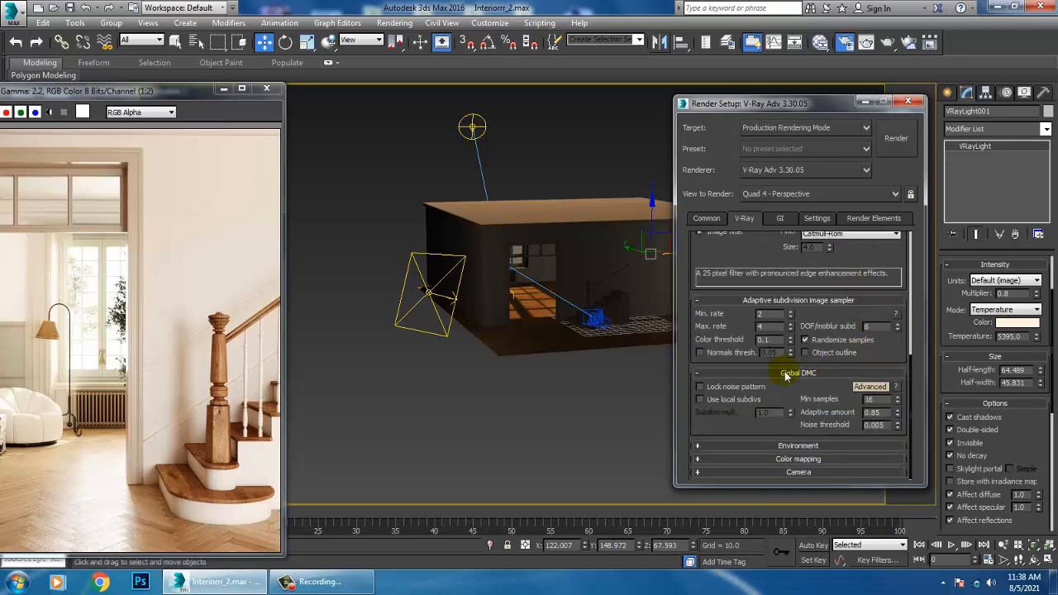
double_click(875, 425)
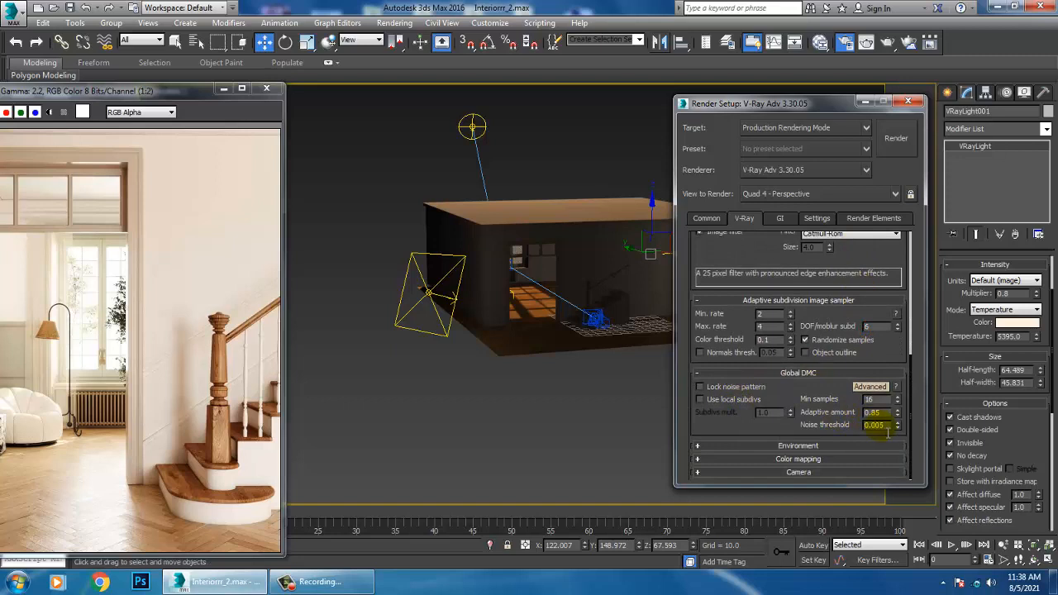
type("0")
left_click(815, 446)
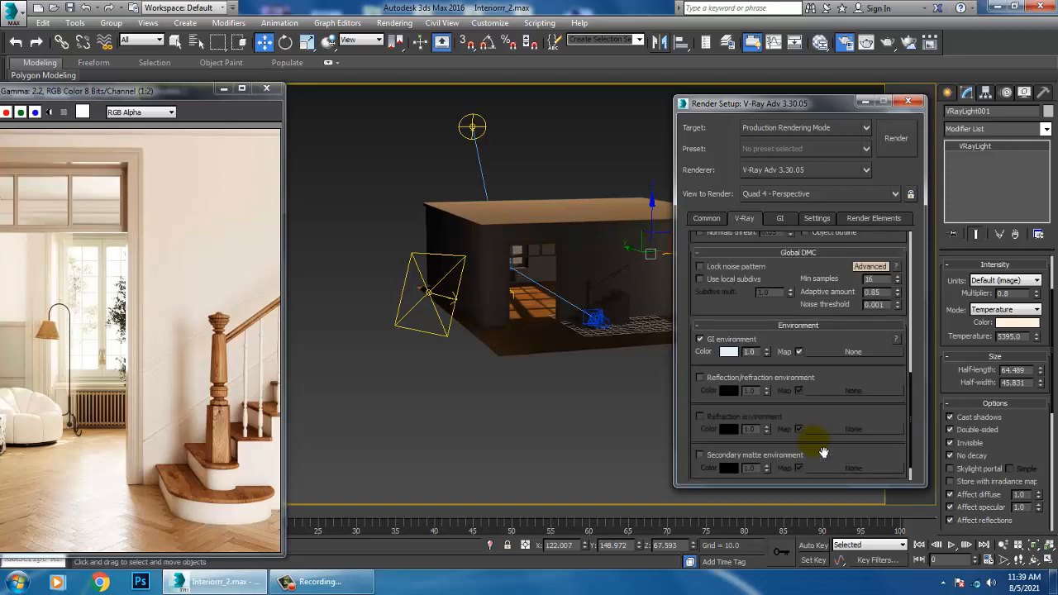
scroll(880, 381, "down", 1)
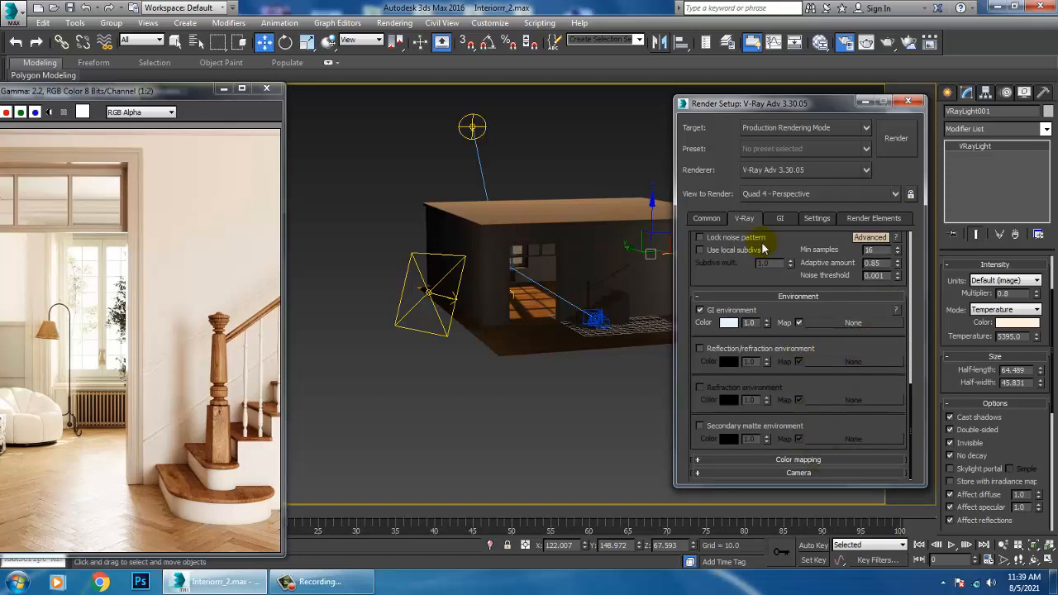
Configure the irradiance map in advanced mode with the Medium preset, 160 subdivs and 60 interpolation samples
left_click(779, 220)
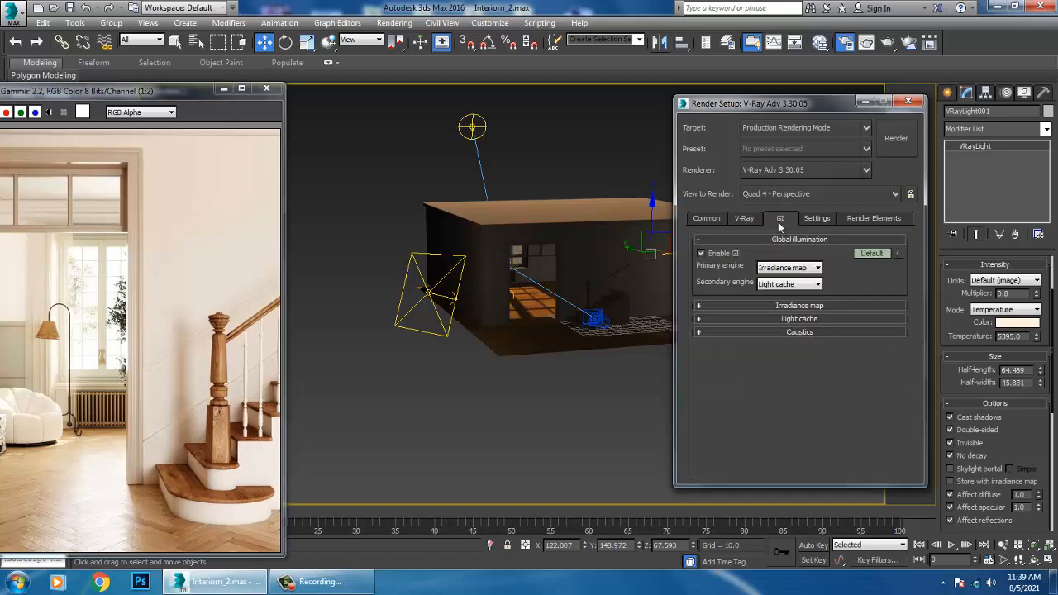
left_click(806, 305)
left_click(871, 320)
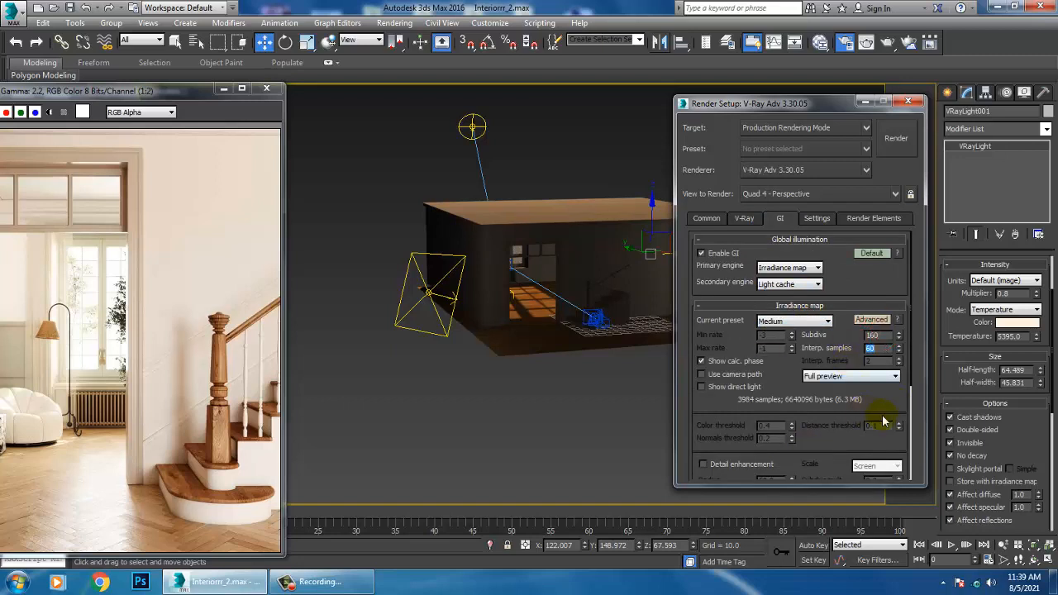
scroll(881, 418, "down", 5)
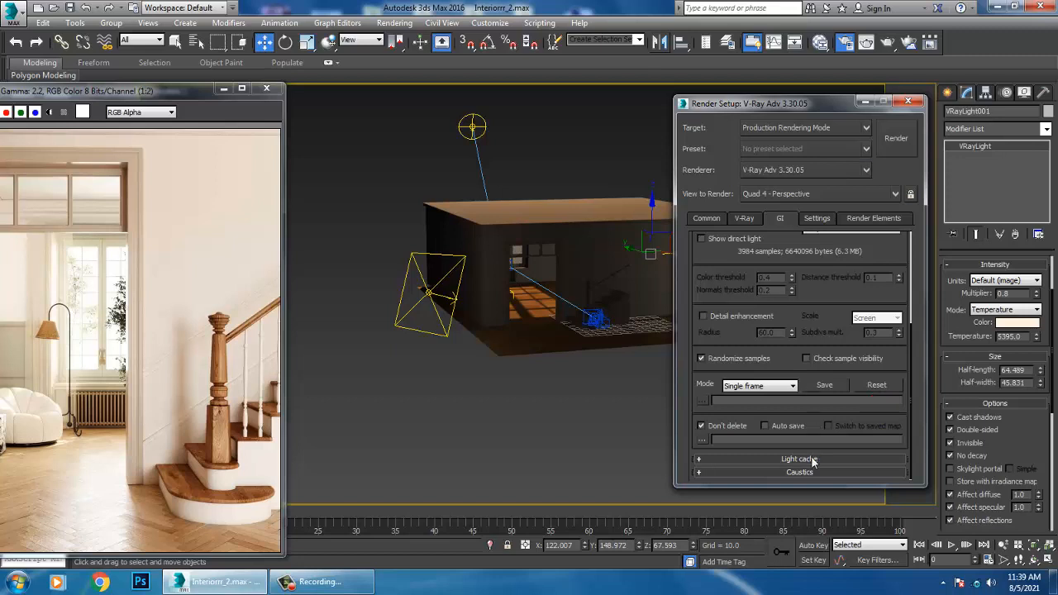
Set the light cache subdivs to 1300 and close the render settings
left_click(799, 459)
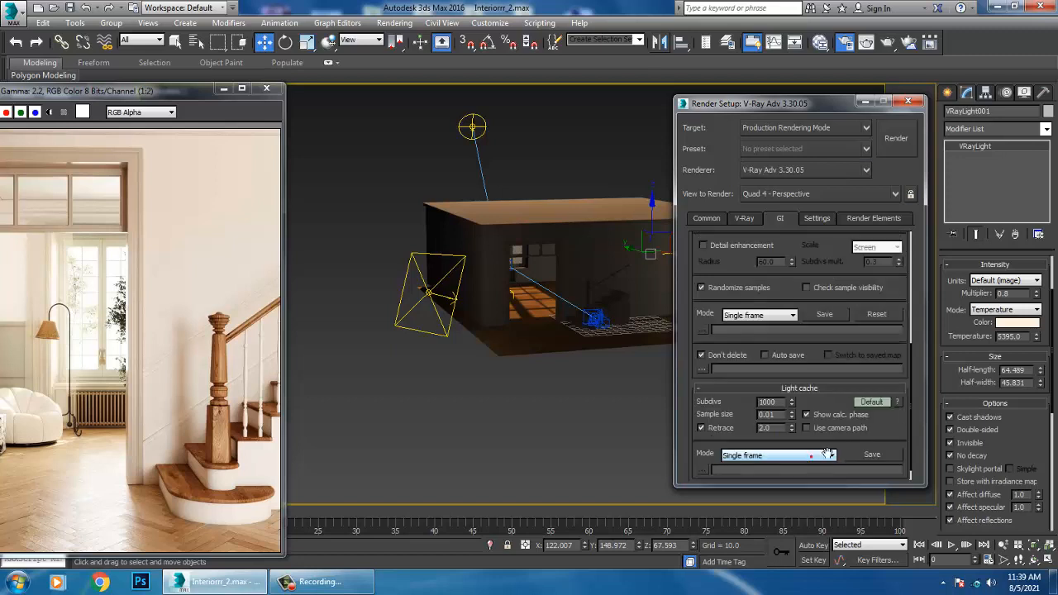
double_click(771, 403)
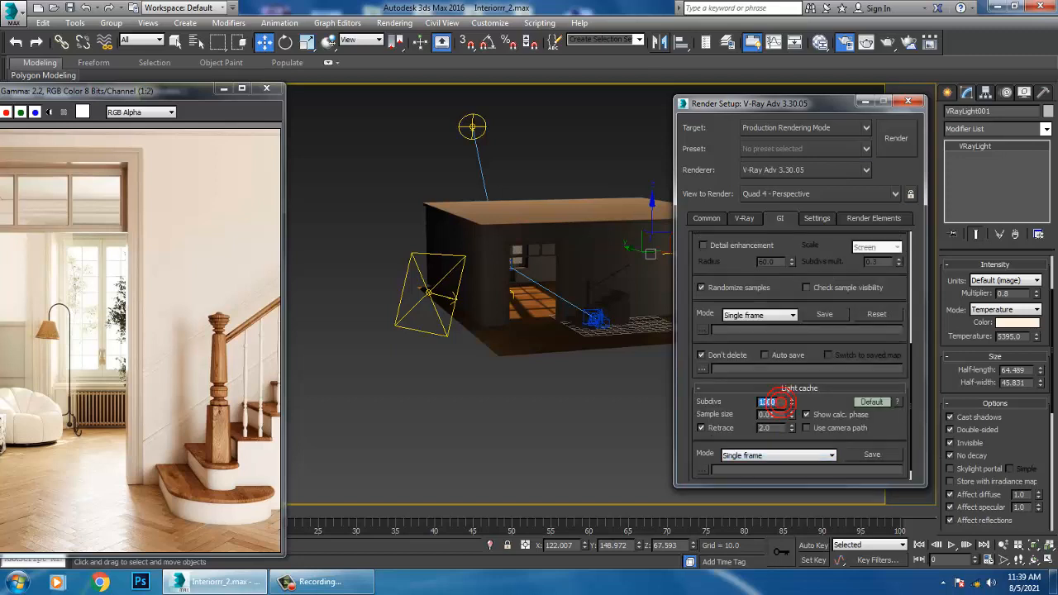
left_click(816, 219)
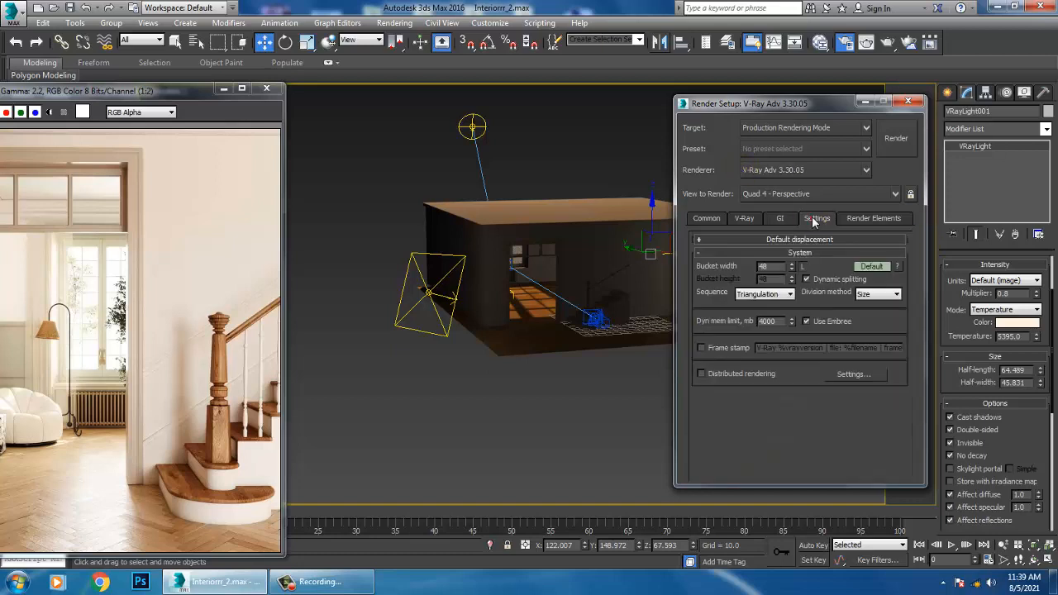
left_click(780, 218)
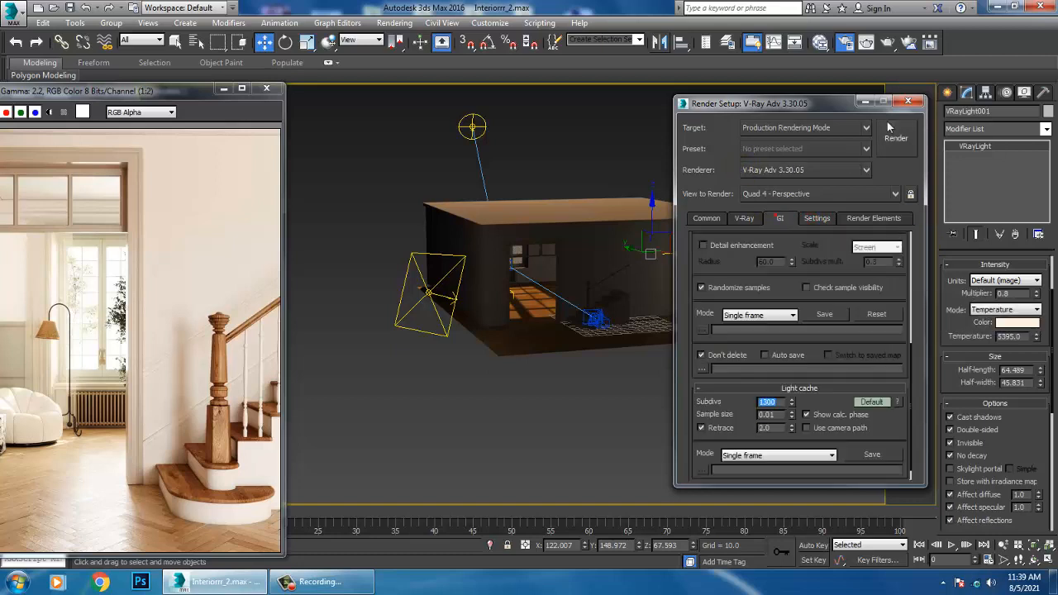
left_click(907, 103)
Select the floor plane Plane001 in the perspective view
middle_click_drag(719, 192, 645, 265, "alt")
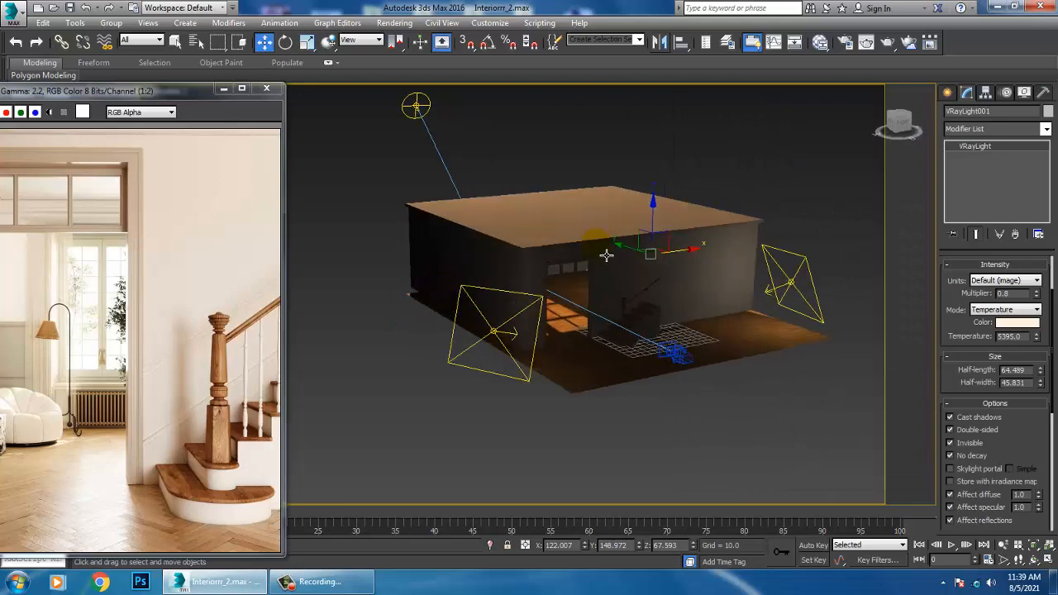
scroll(584, 296, "up", 5)
middle_click_drag(584, 296, 667, 350, "alt")
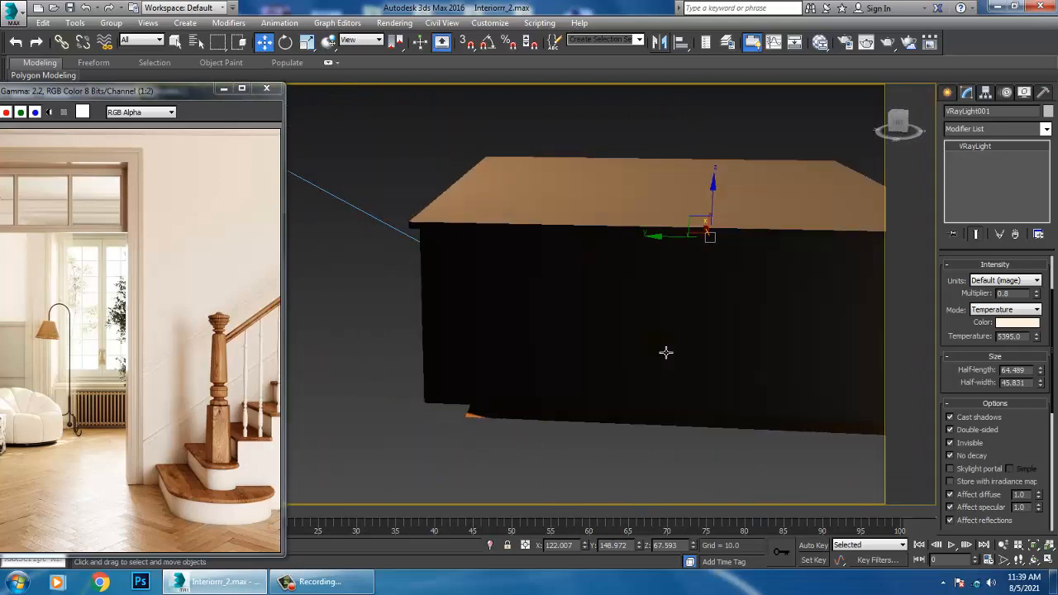
left_click(687, 409)
middle_click_drag(687, 389, 751, 420, "alt")
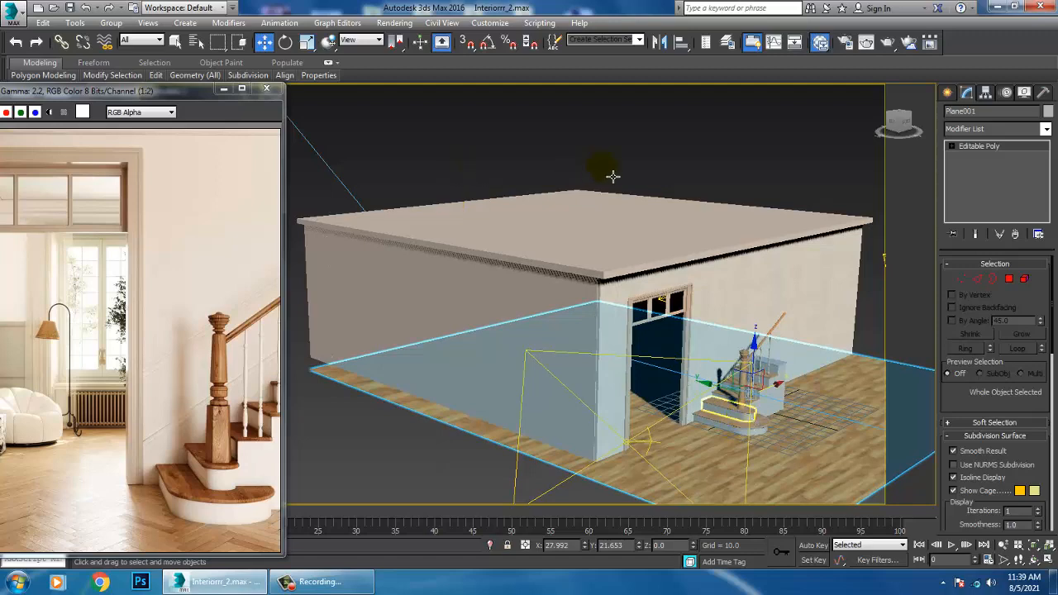
Open the material editor, switch it to compact mode and move its window clear of the reference image
key("m")
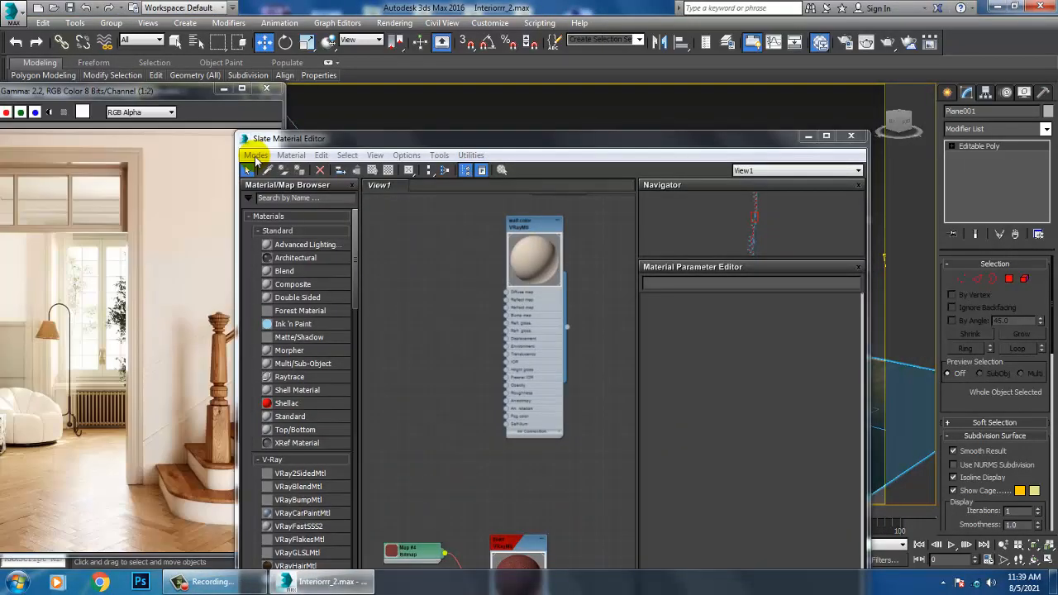
left_click(257, 156)
left_click(266, 169)
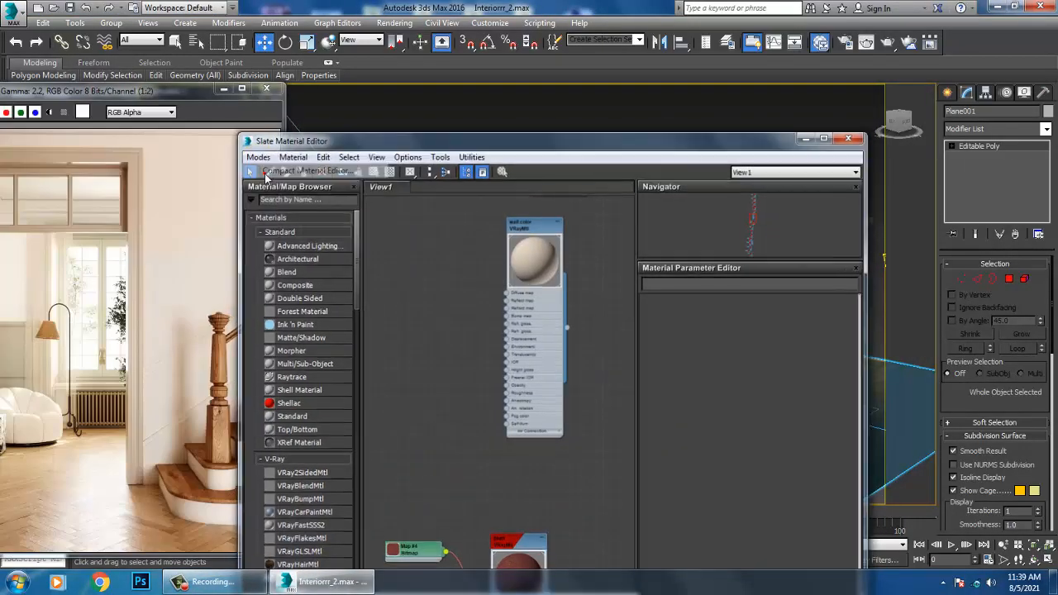
left_click_drag(157, 36, 641, 40)
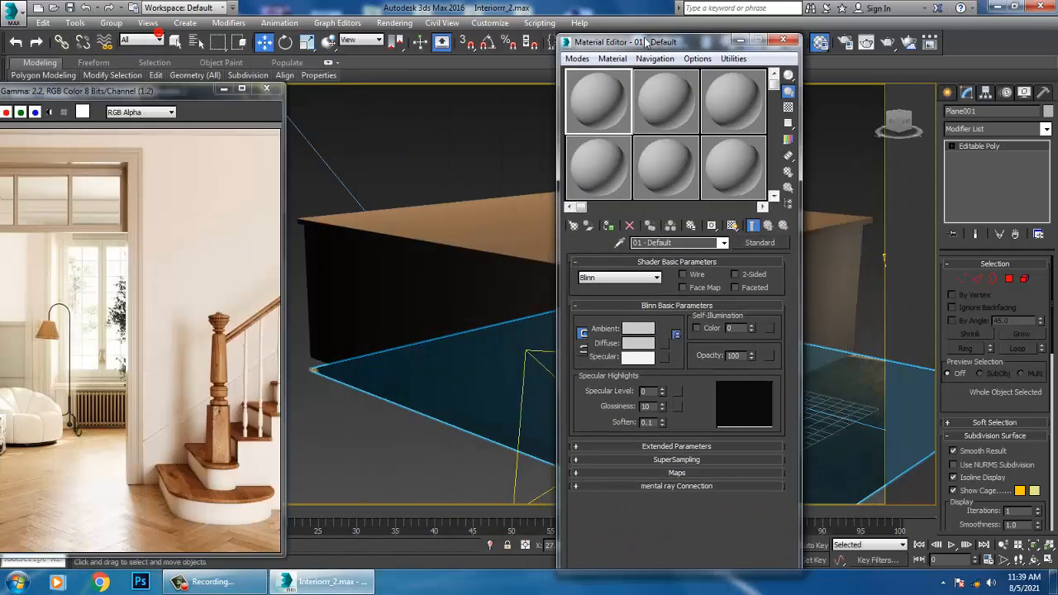
left_click(584, 224)
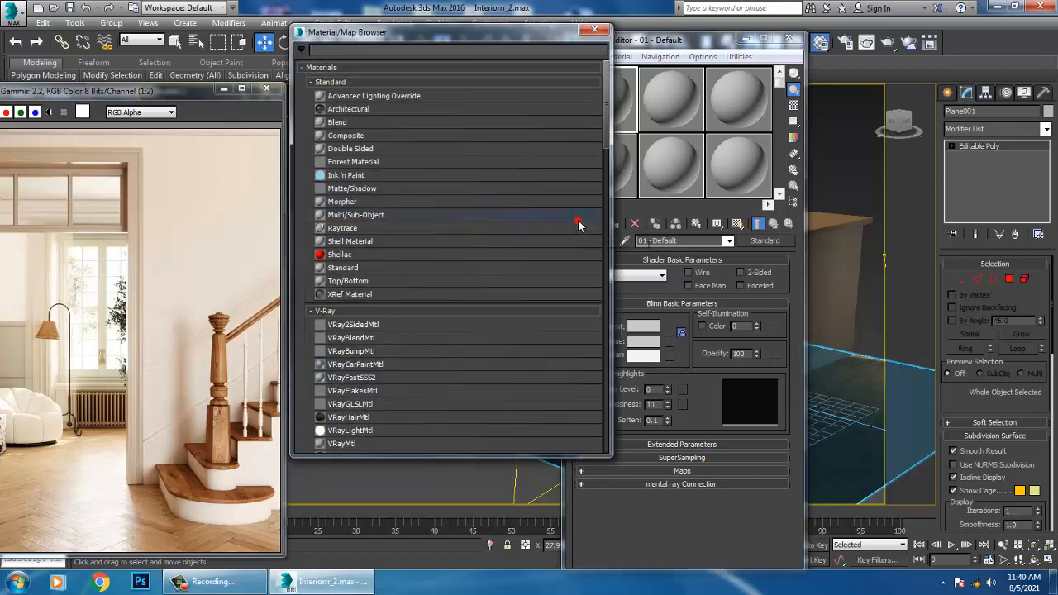
left_click_drag(606, 133, 623, 325)
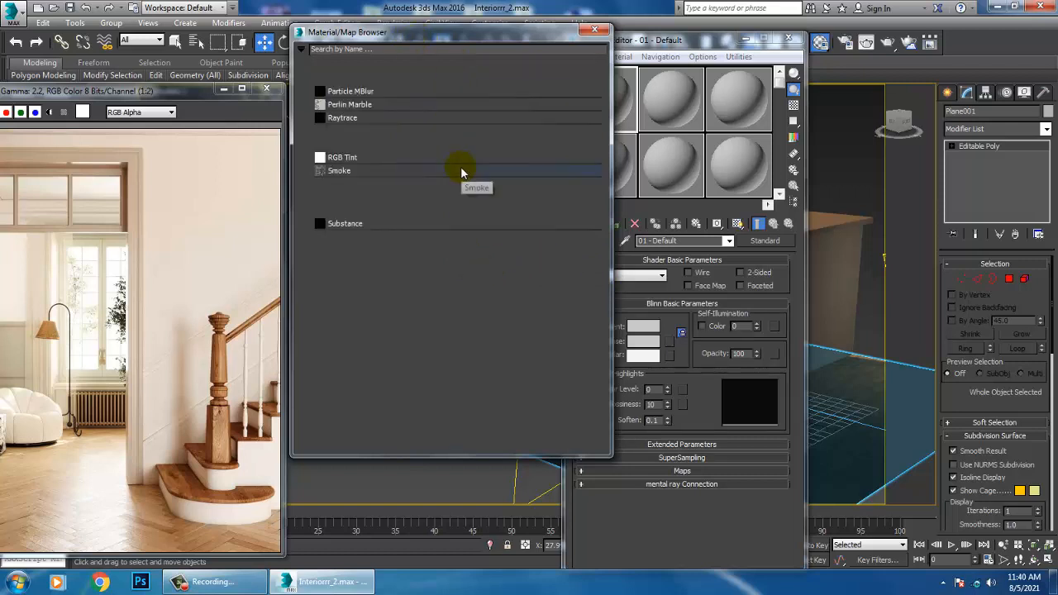
left_click_drag(378, 40, 337, 114)
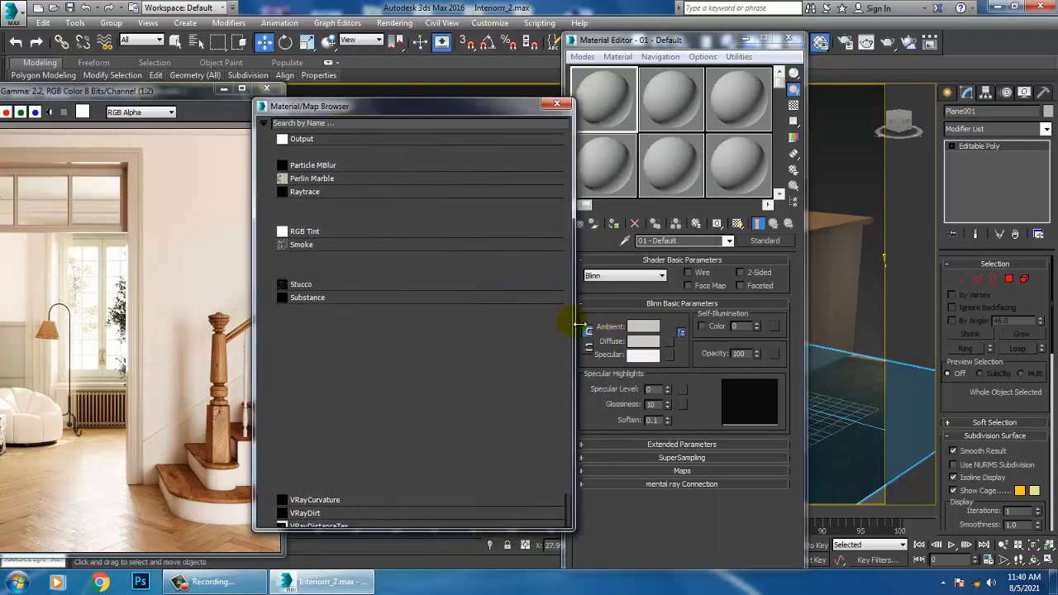
left_click(569, 103)
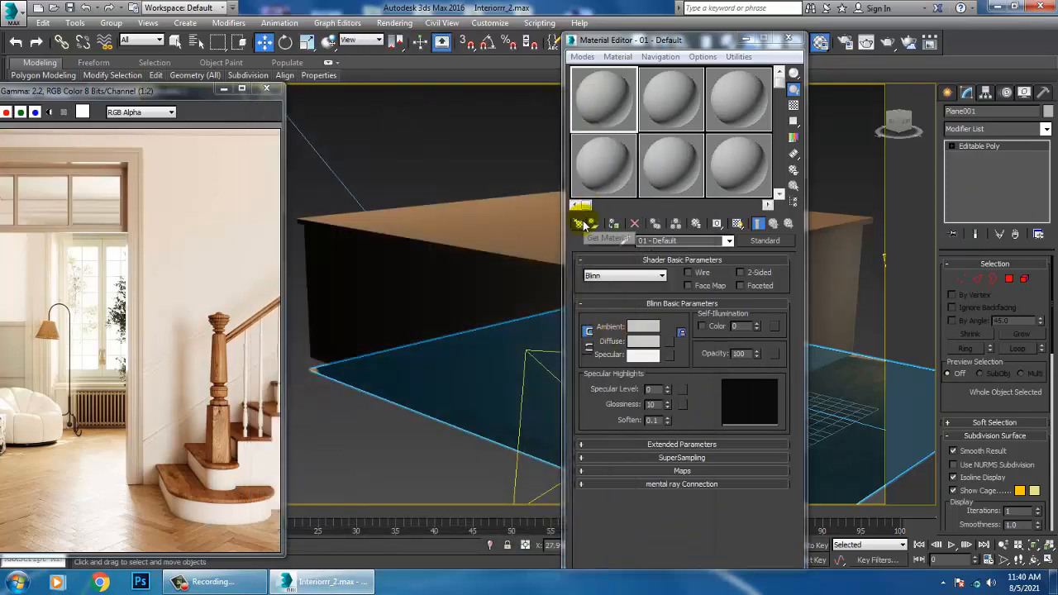
Load a VRayHDRI map into the first material editor sample slot and close the map browser
left_click(583, 223)
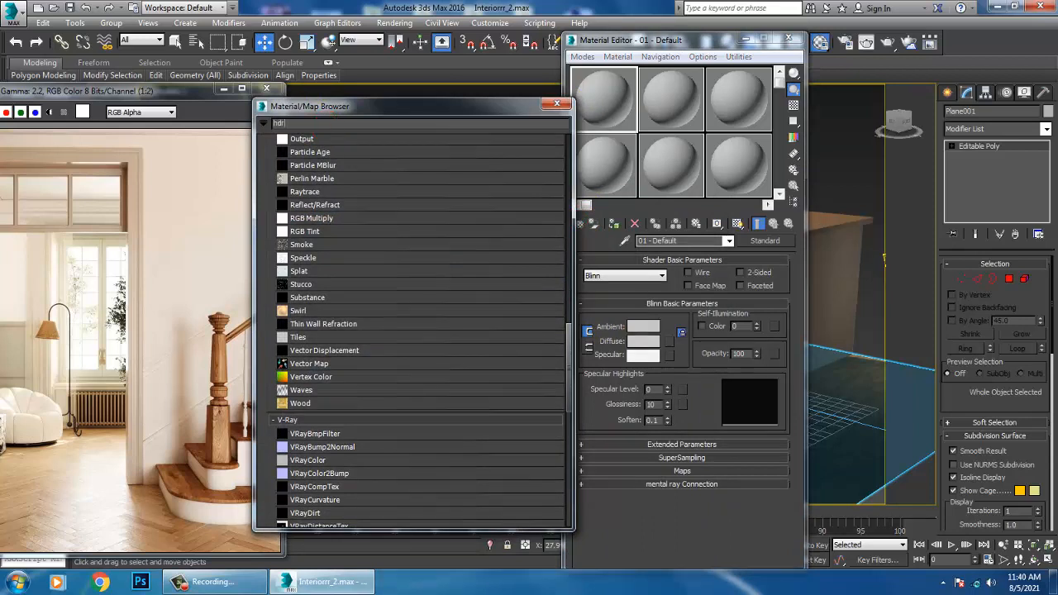
type("hdri")
scroll(574, 409, "down", 10)
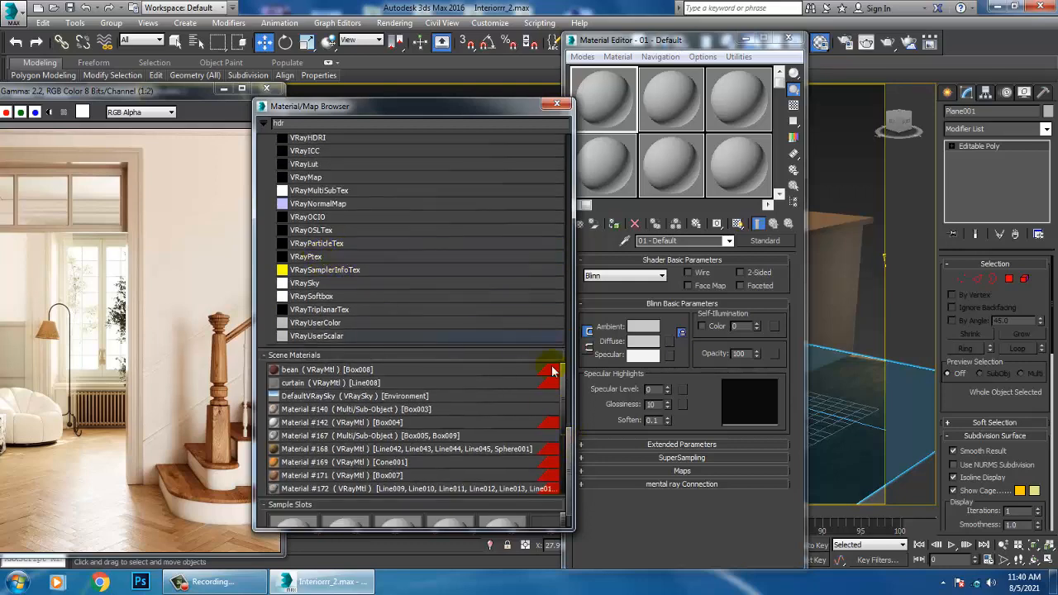
double_click(308, 139)
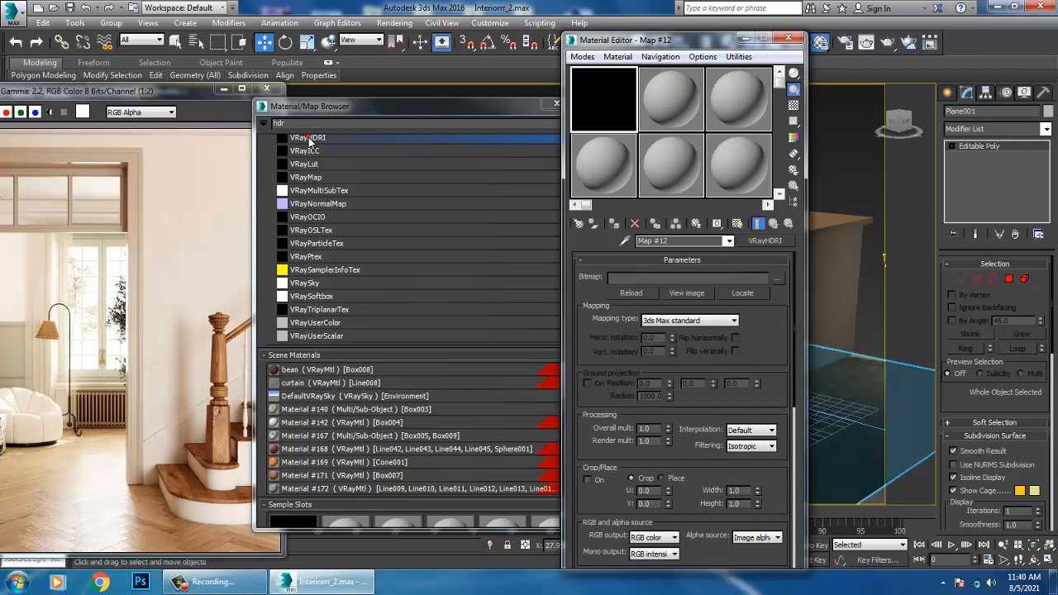
left_click(555, 104)
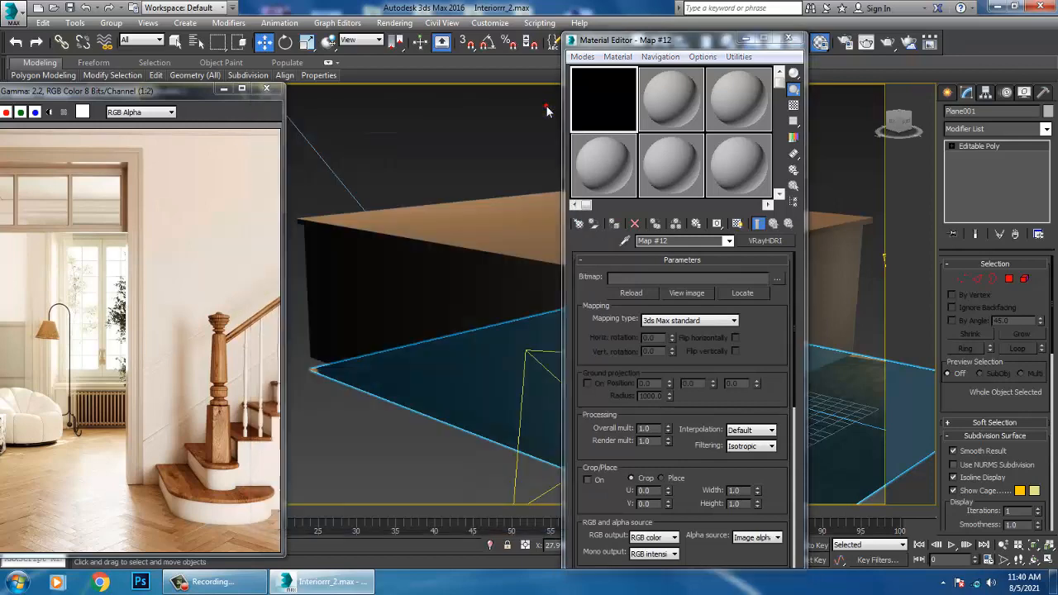
Open the bitmap file chooser for the VRayHDRI map and browse to the Desktop folder on drive D
left_click(775, 282)
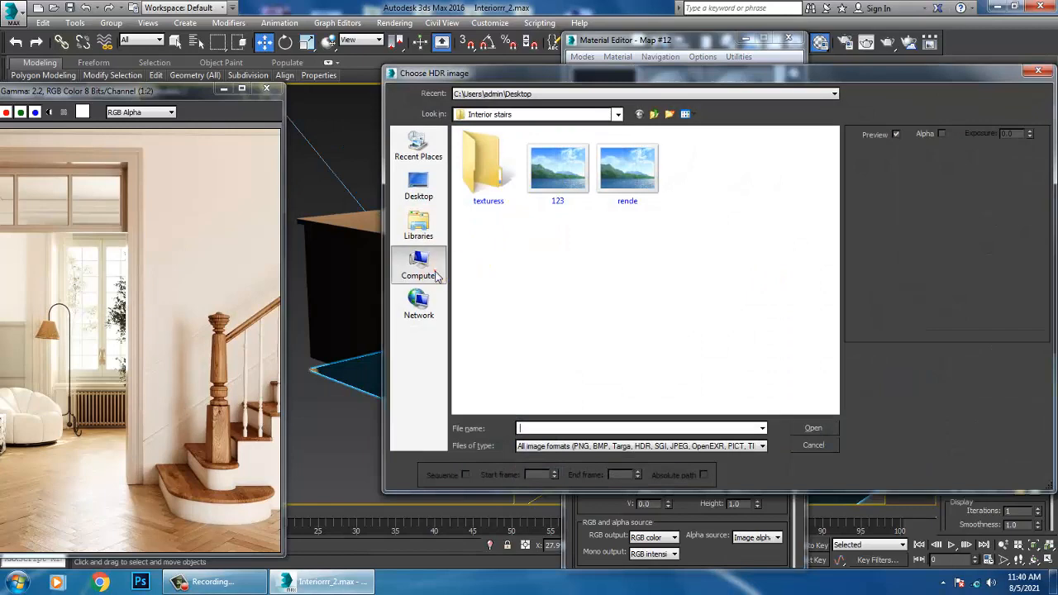
left_click(423, 270)
double_click(691, 149)
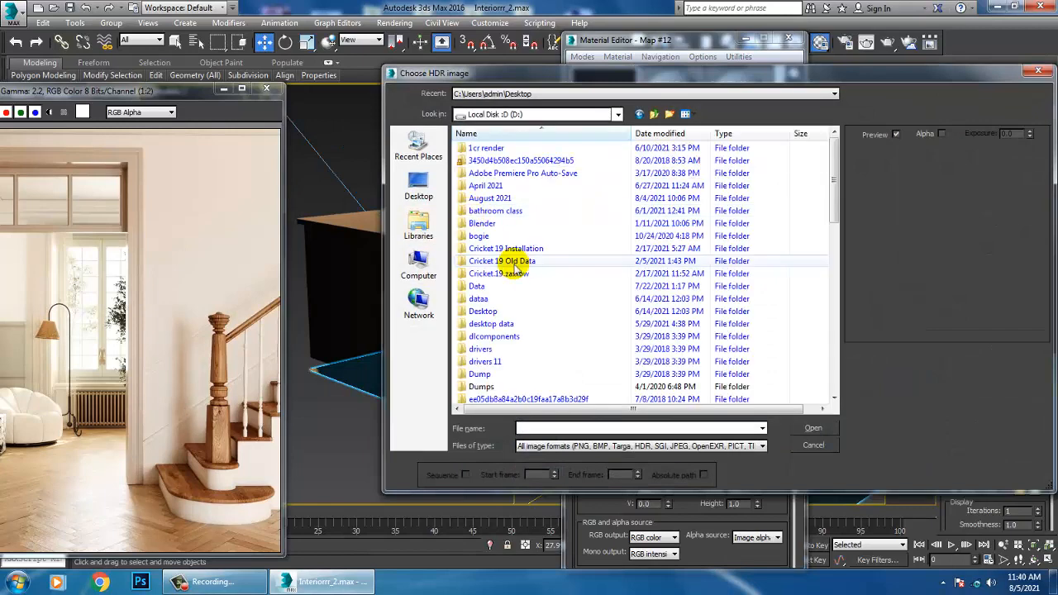
left_click(488, 311)
double_click(487, 312)
Preview candidate images in the folder and load autumn_park as the HDRI bitmap
left_click(637, 360)
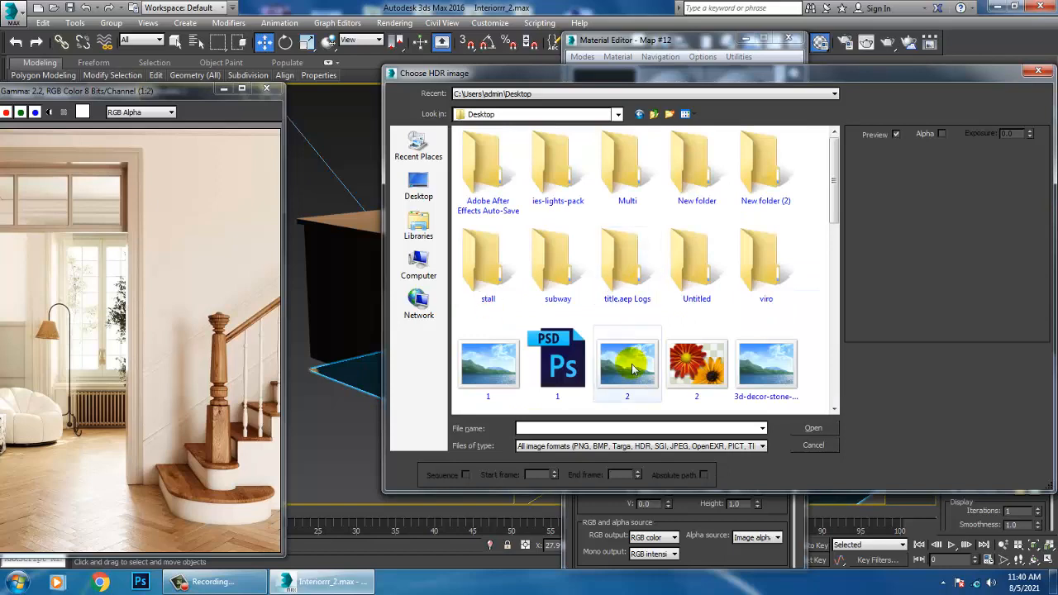
scroll(607, 336, "down", 3)
left_click(488, 219)
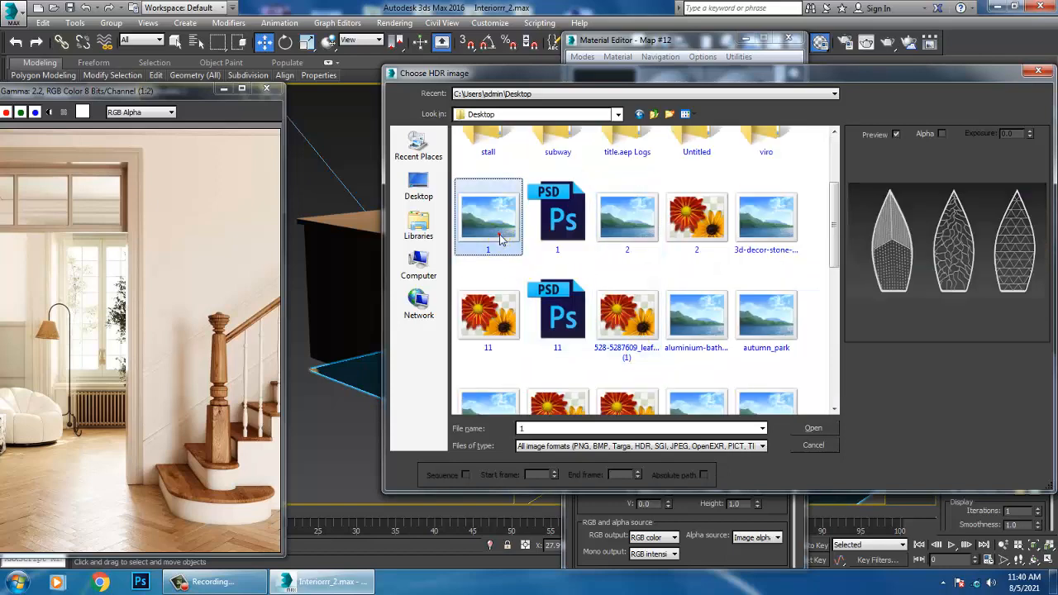
scroll(716, 296, "down", 3)
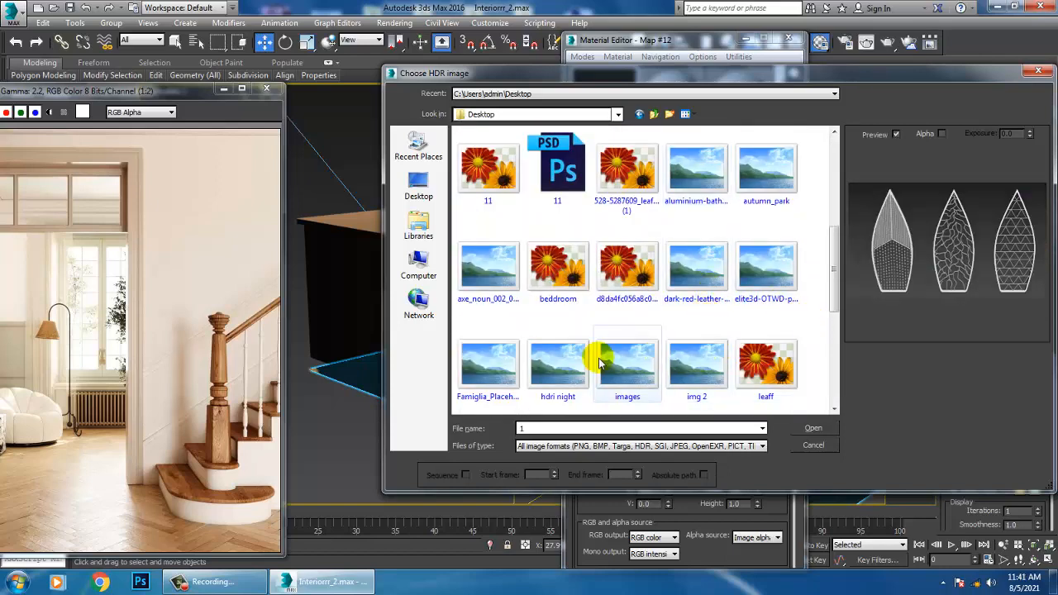
left_click(757, 170)
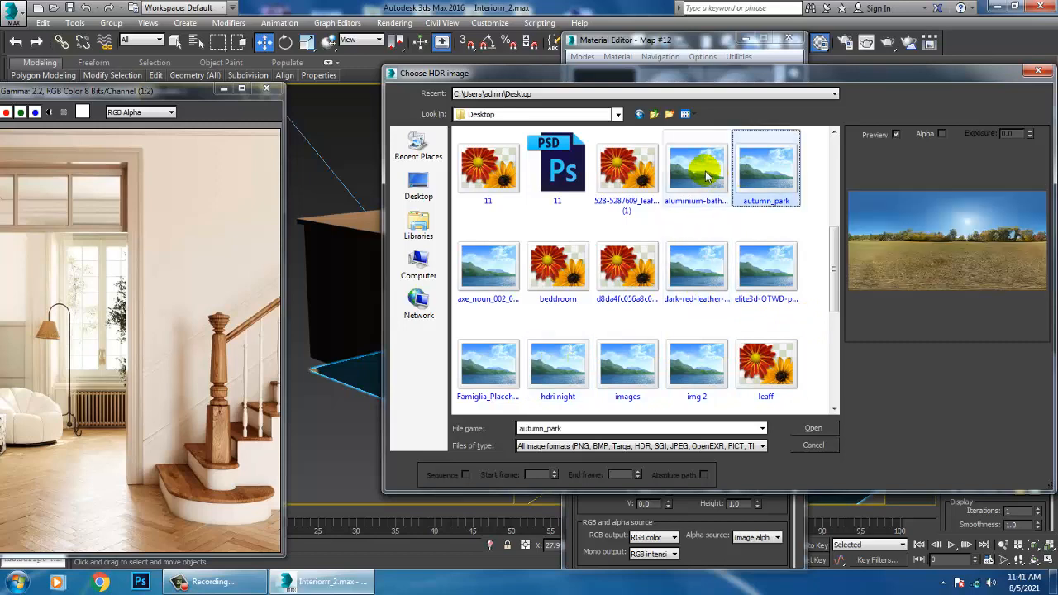
left_click(703, 171)
left_click(764, 173)
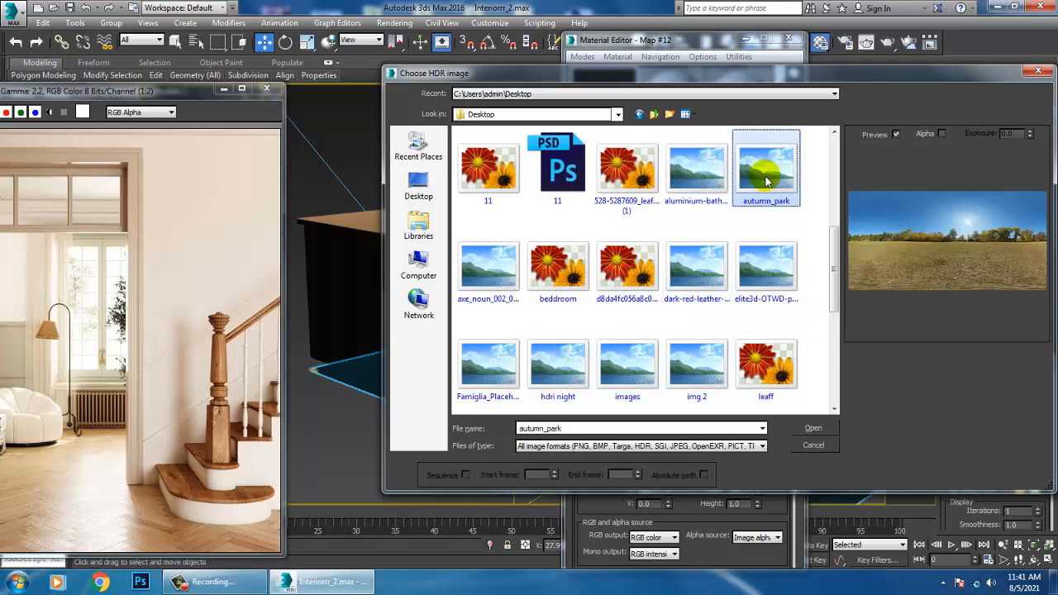
double_click(766, 182)
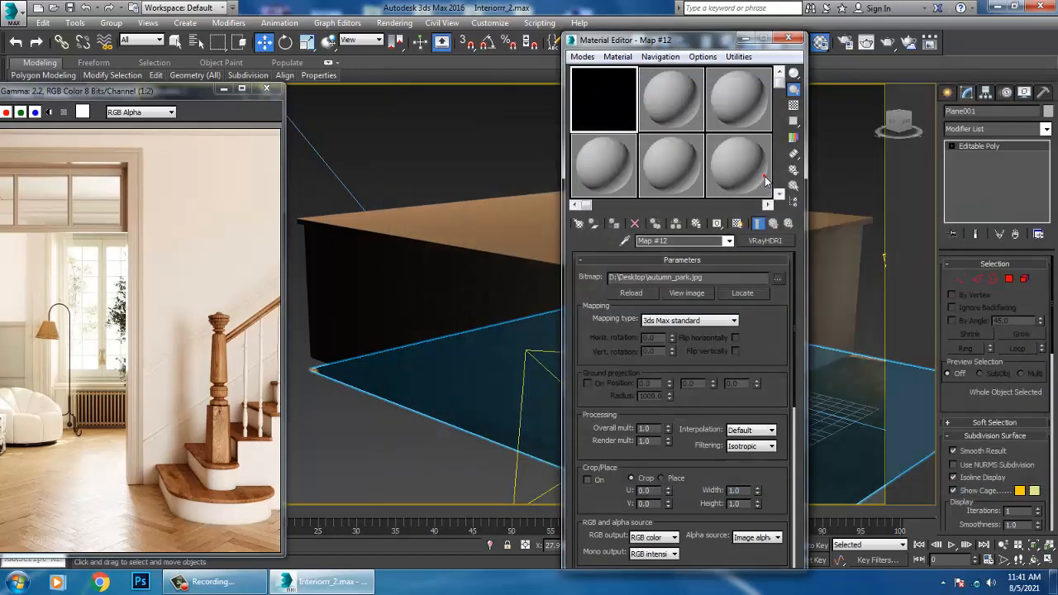
Set the VRayHDRI mapping type to Spherical and minimize the material editor
left_click(707, 330)
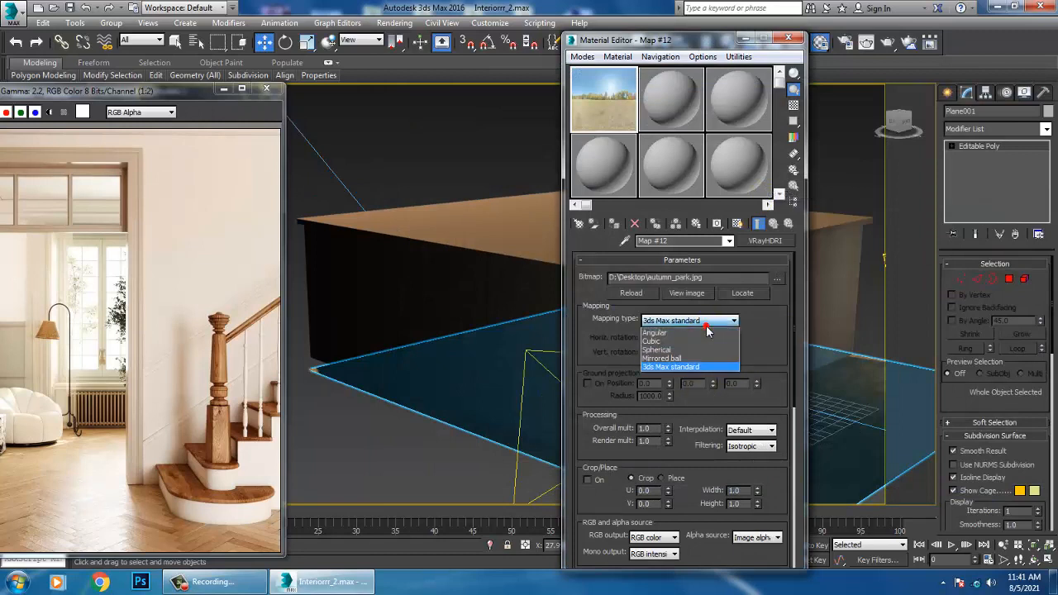
left_click(691, 351)
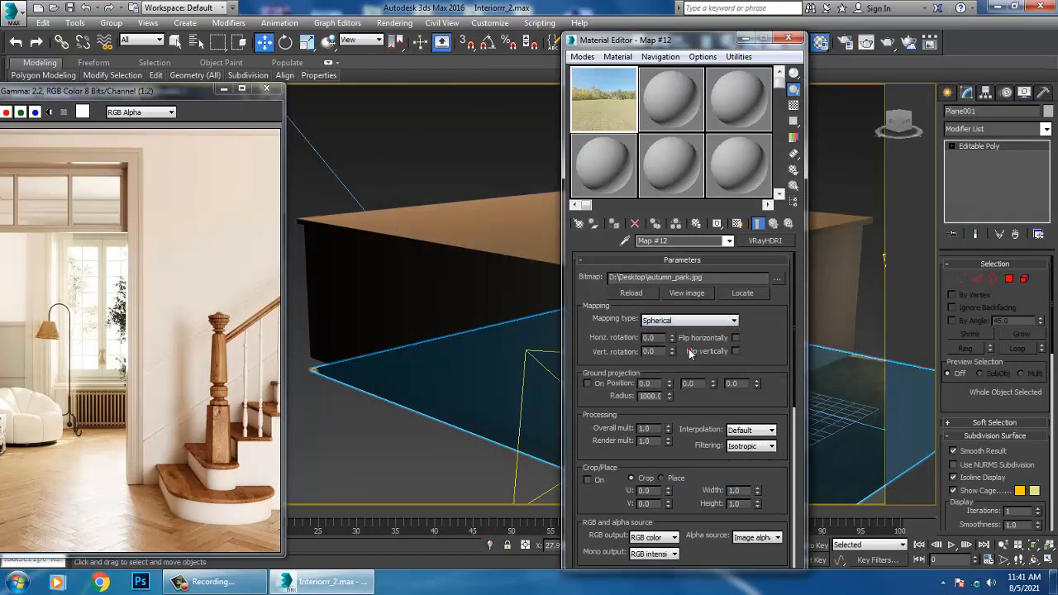
left_click(745, 38)
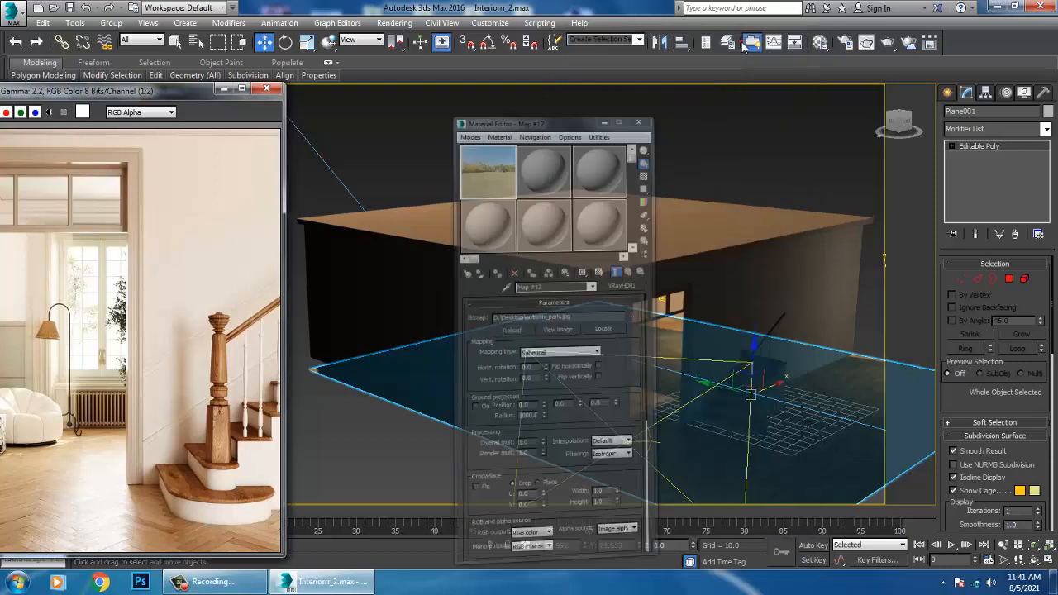
Examine the parameters of the two V-Ray lights, VRayLight001 and VRayLight002, in the perspective view
middle_click_drag(678, 346, 625, 349)
left_click(618, 261)
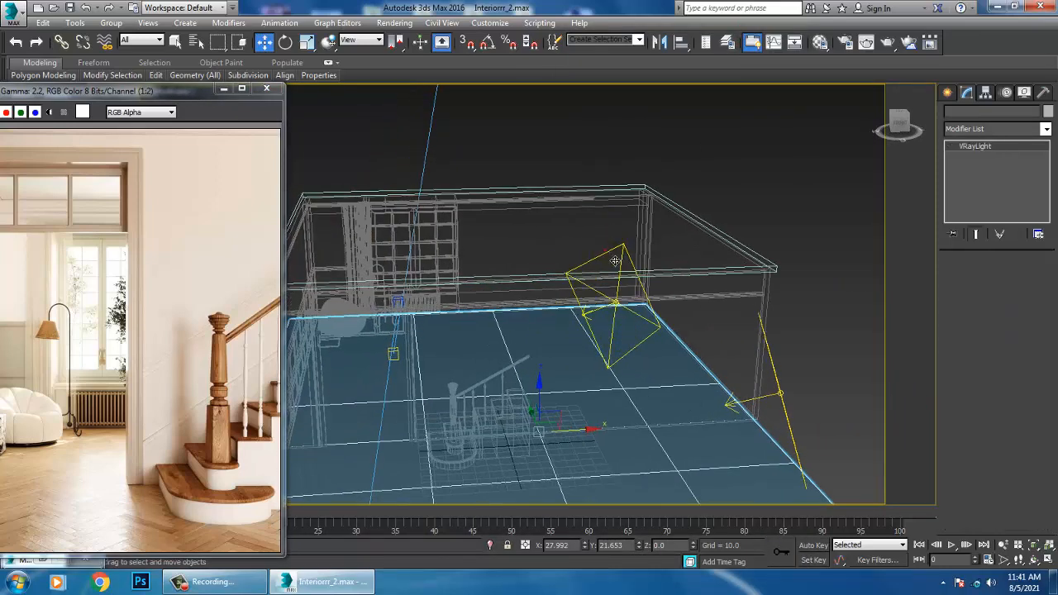
left_click_drag(1038, 463, 1007, 230)
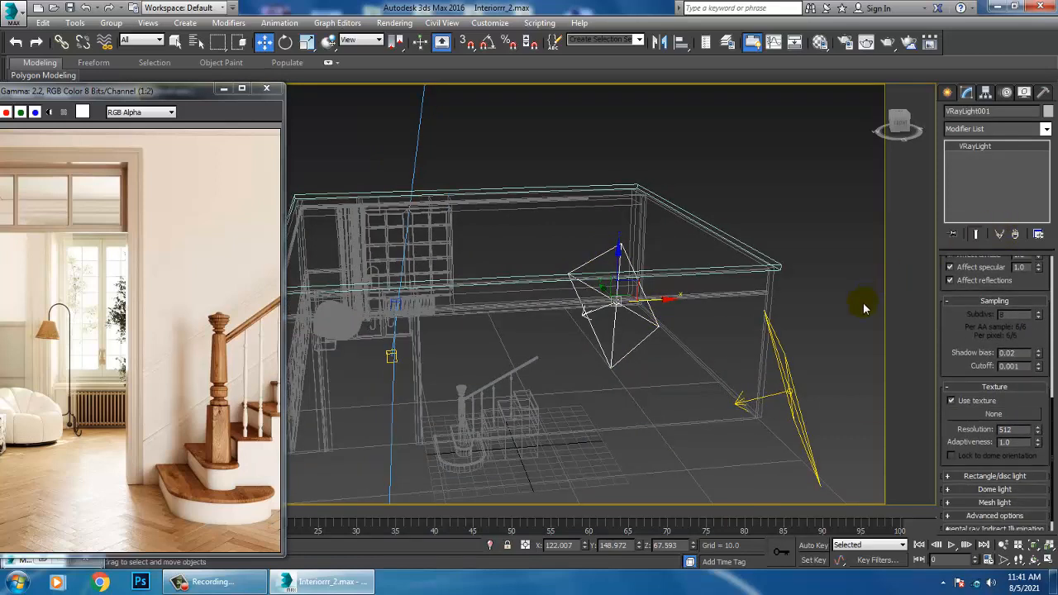
left_click(801, 388)
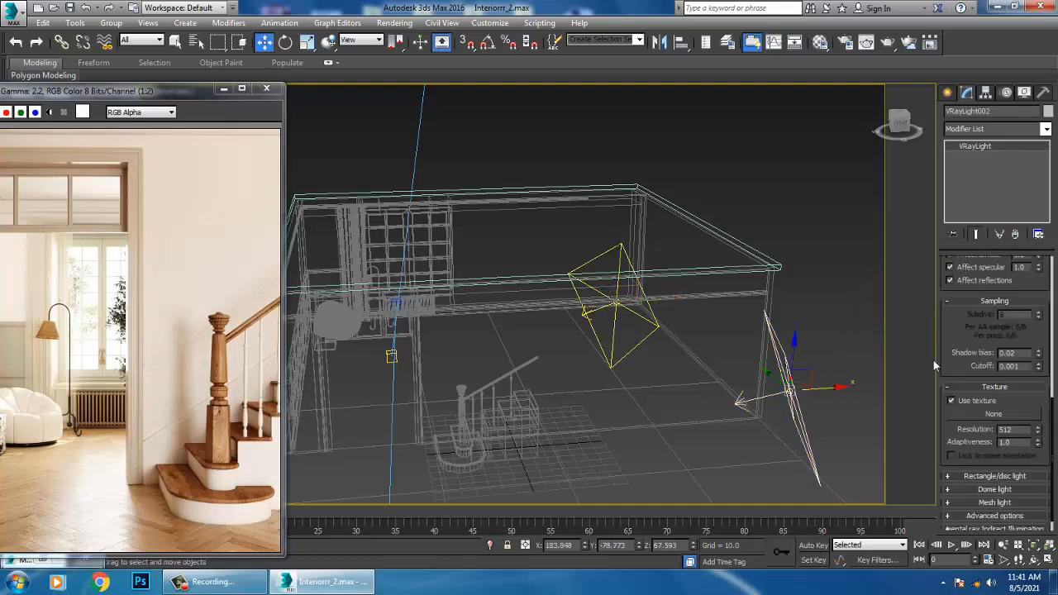
left_click_drag(933, 358, 968, 482)
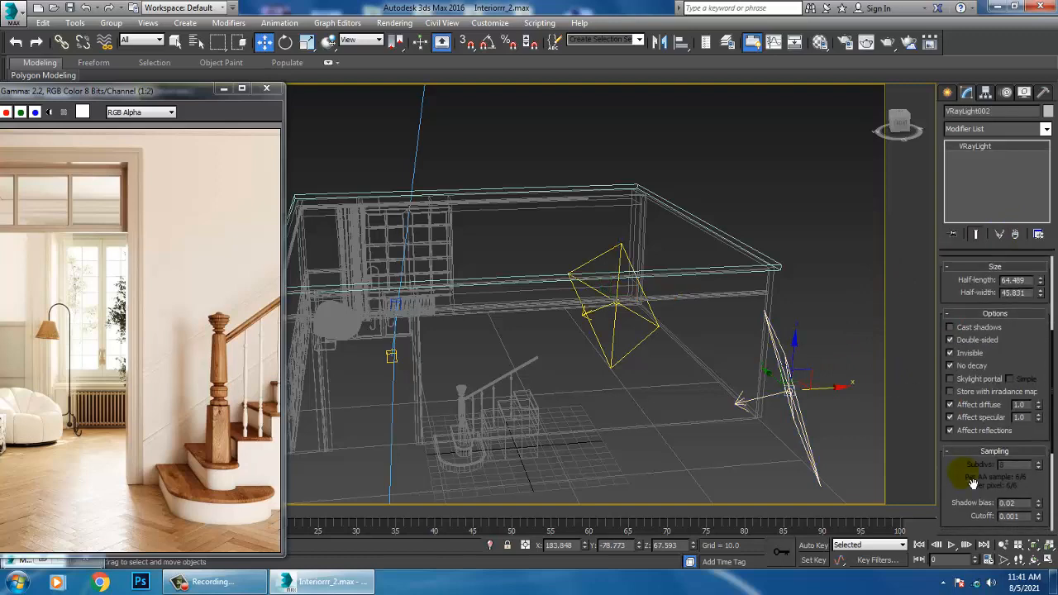
Set VRayLight001's texture resolution to 2048 and assign the autumn_park VRayHDRI map as its texture
left_click(618, 254)
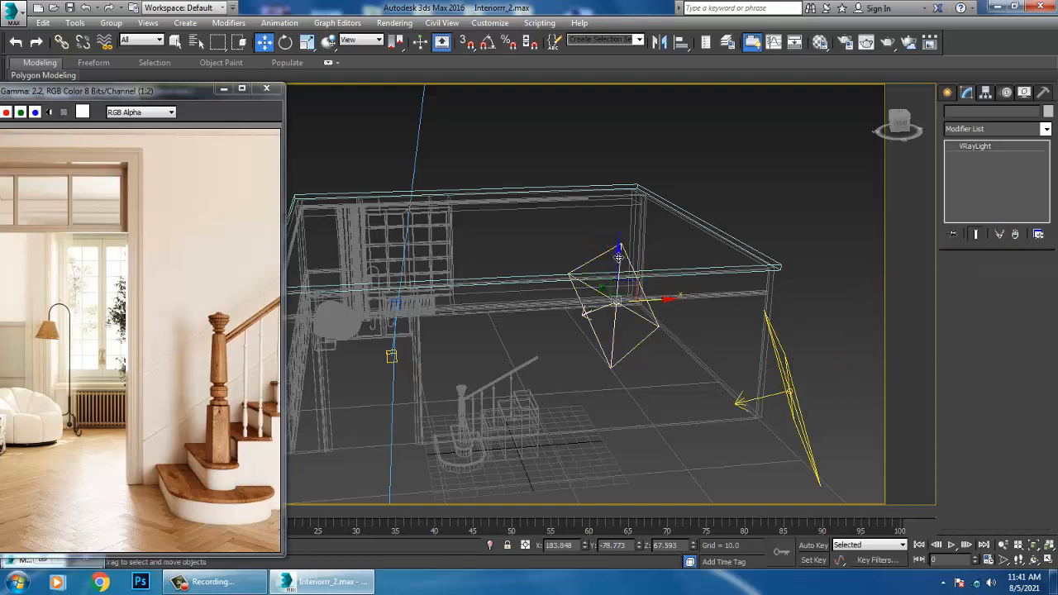
middle_click_drag(561, 271, 588, 283)
key("m")
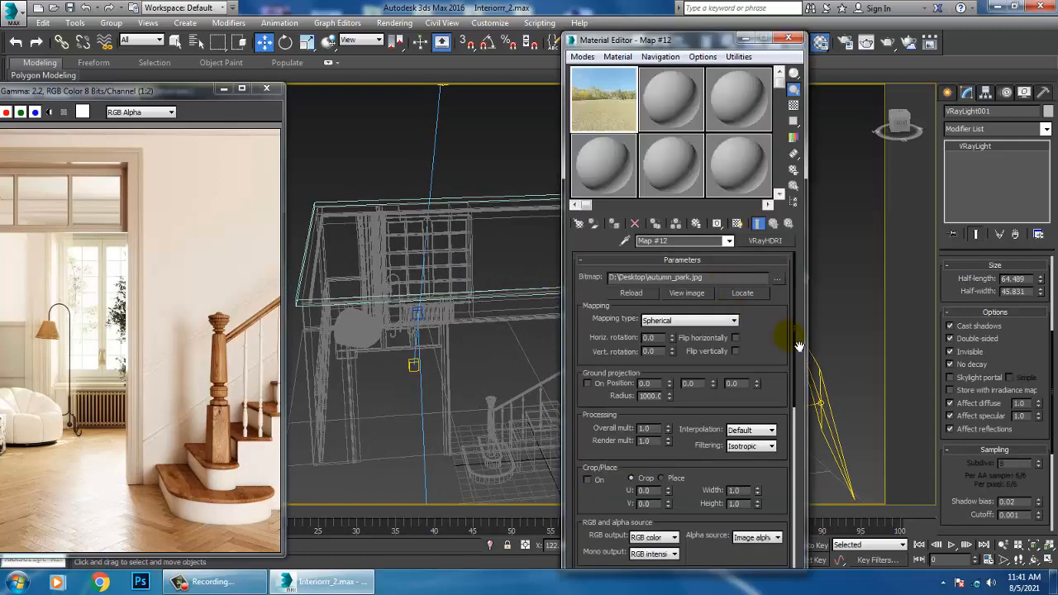
scroll(1024, 352, "down", 5)
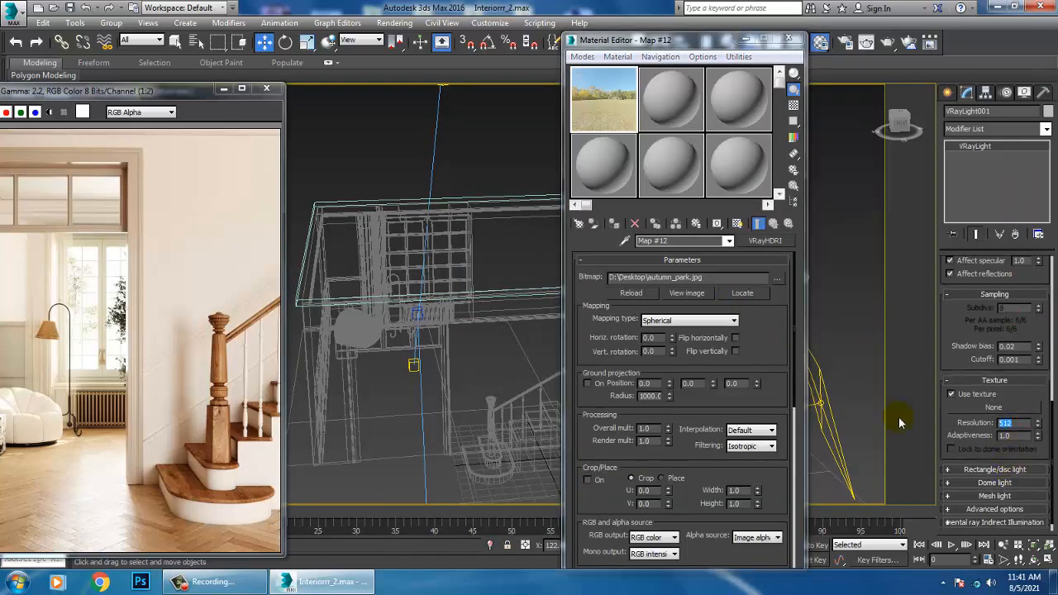
type("2048")
left_click_drag(610, 107, 1006, 411)
left_click(498, 326)
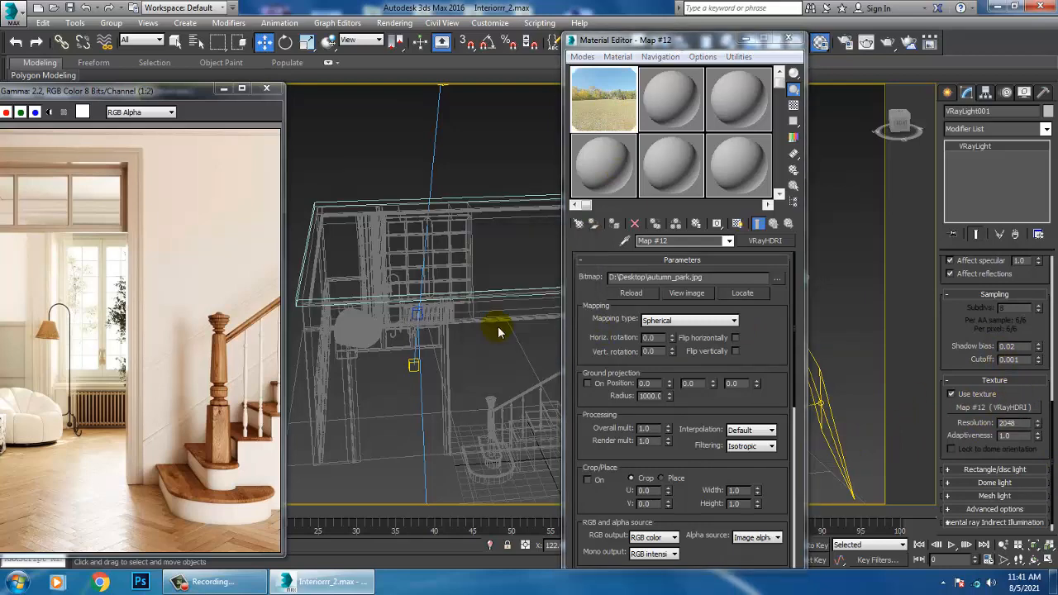
Replace the DefaultVRaySky environment map with an instance of the VRayHDRI map and close the environment settings
left_click_drag(661, 47, 608, 368)
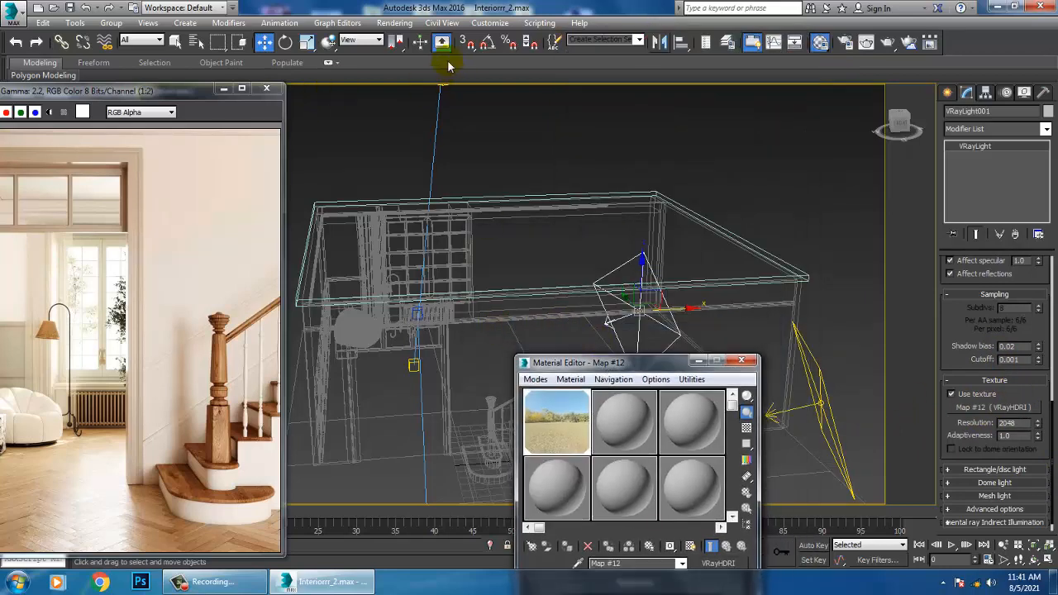
left_click(395, 23)
left_click(468, 189)
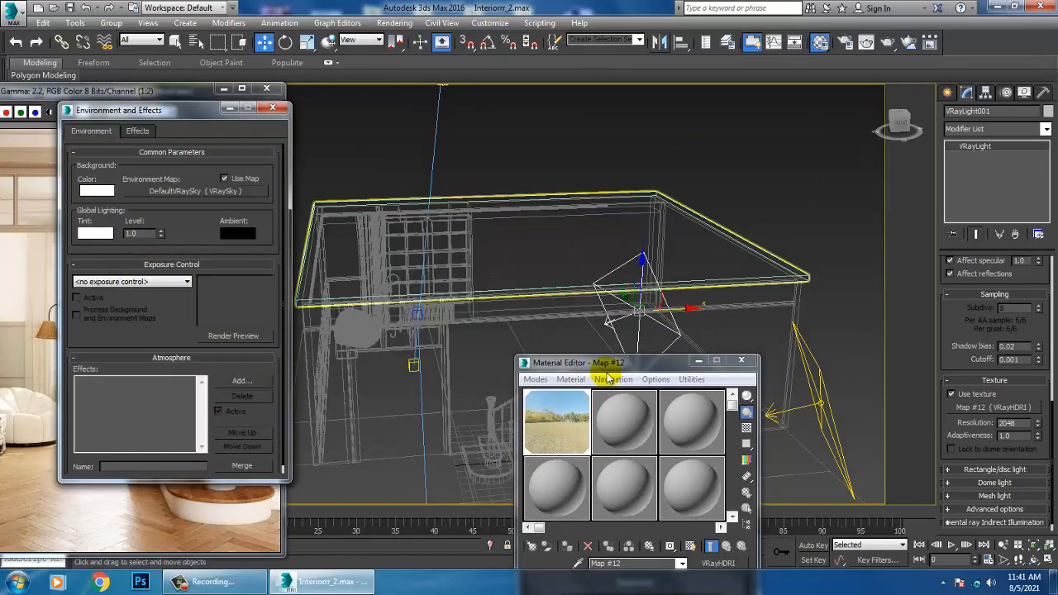
right_click(220, 192)
left_click(252, 225)
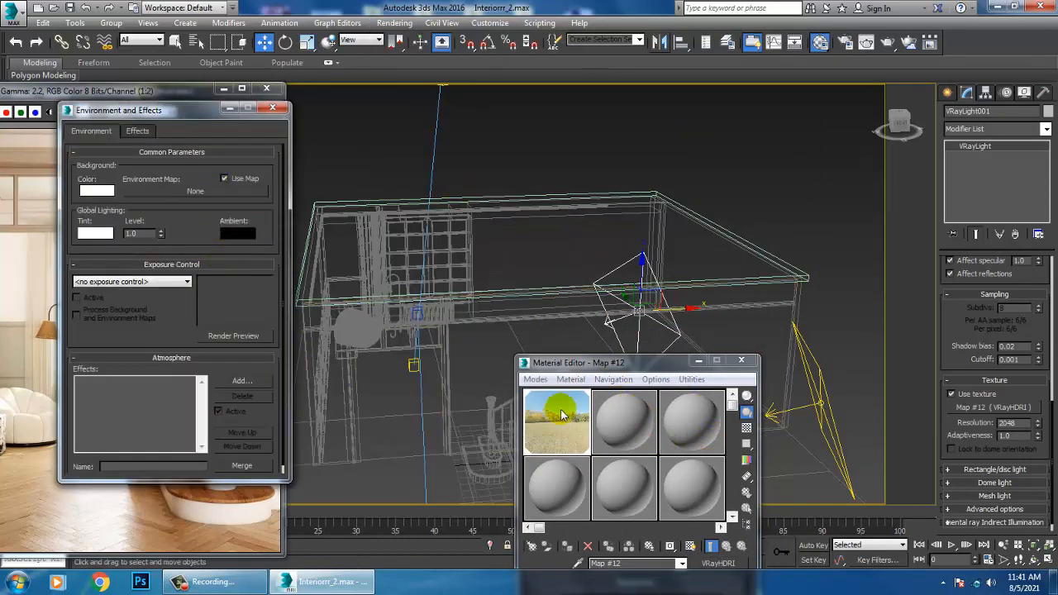
left_click_drag(359, 282, 213, 192)
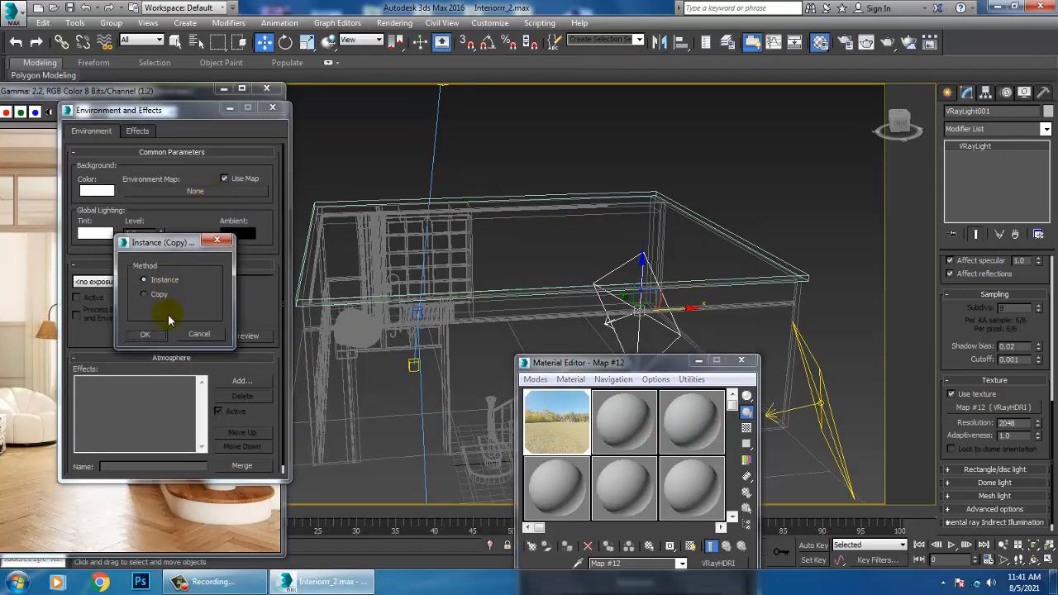
left_click(156, 336)
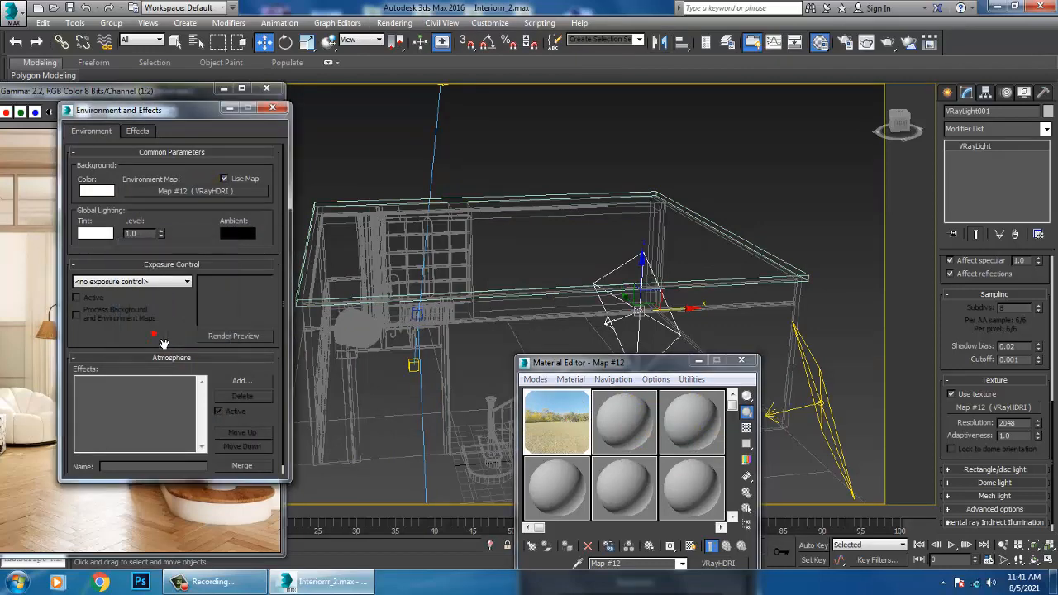
left_click(272, 107)
Assign an instance of the VRayHDRI map to the GI environment in the V-Ray render settings
left_click(395, 22)
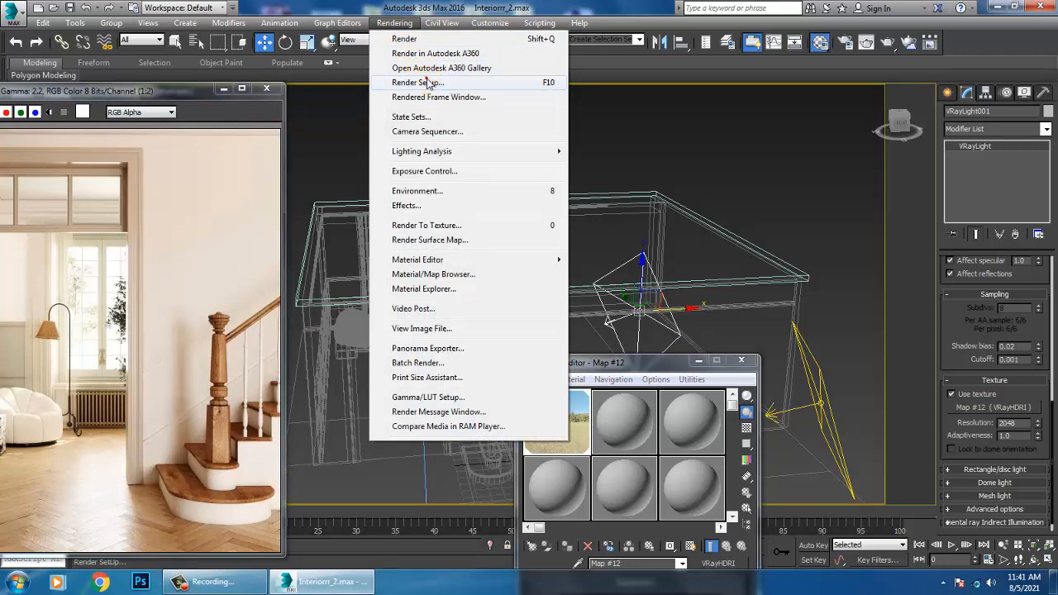
left_click(427, 85)
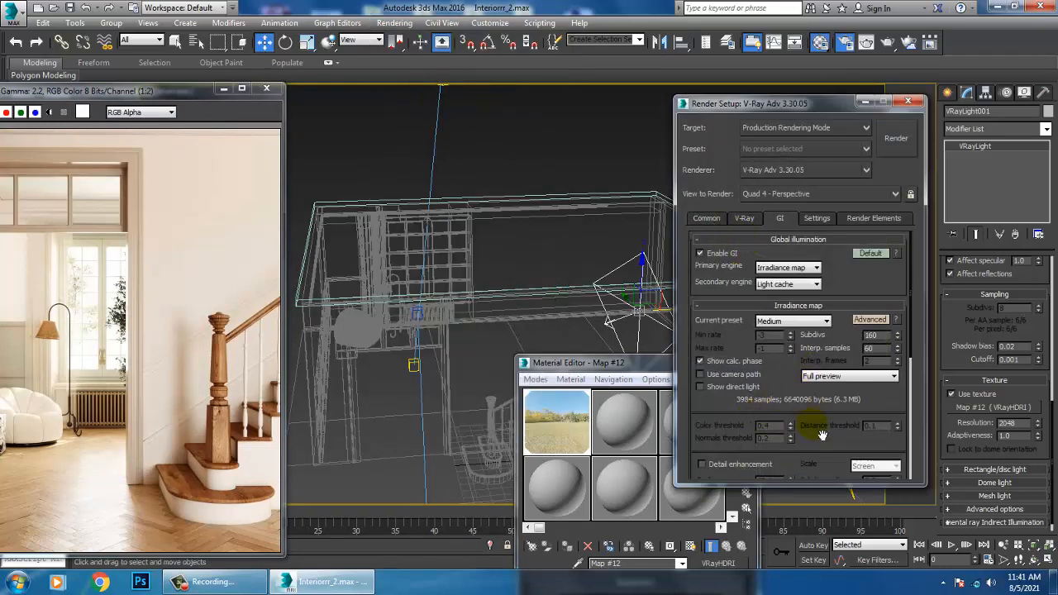
left_click_drag(817, 422, 804, 274)
scroll(804, 274, "down", 3)
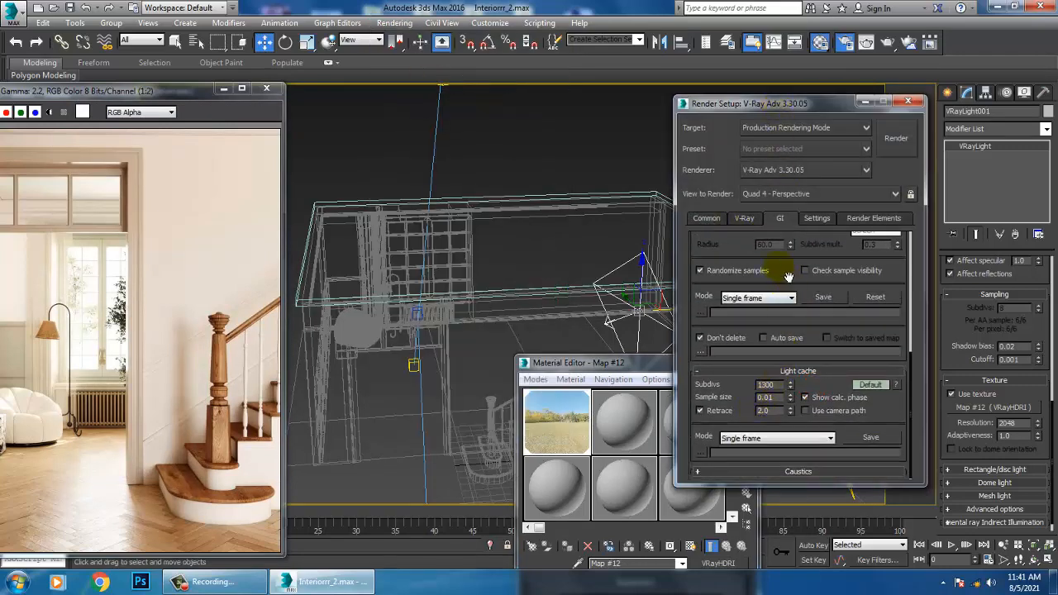
left_click(744, 218)
left_click_drag(779, 345, 812, 43)
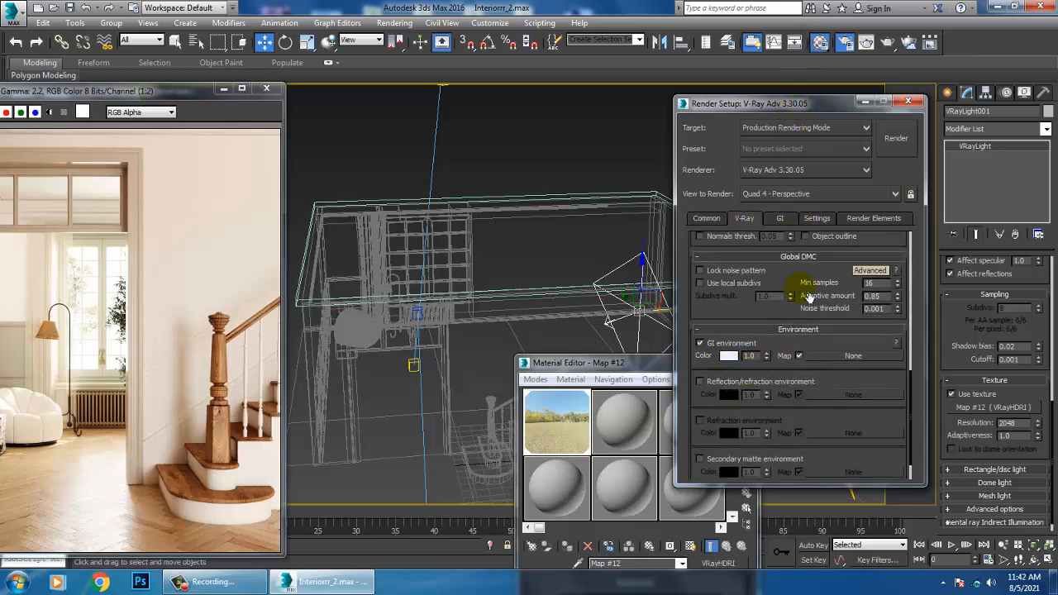
left_click_drag(768, 114, 254, 99)
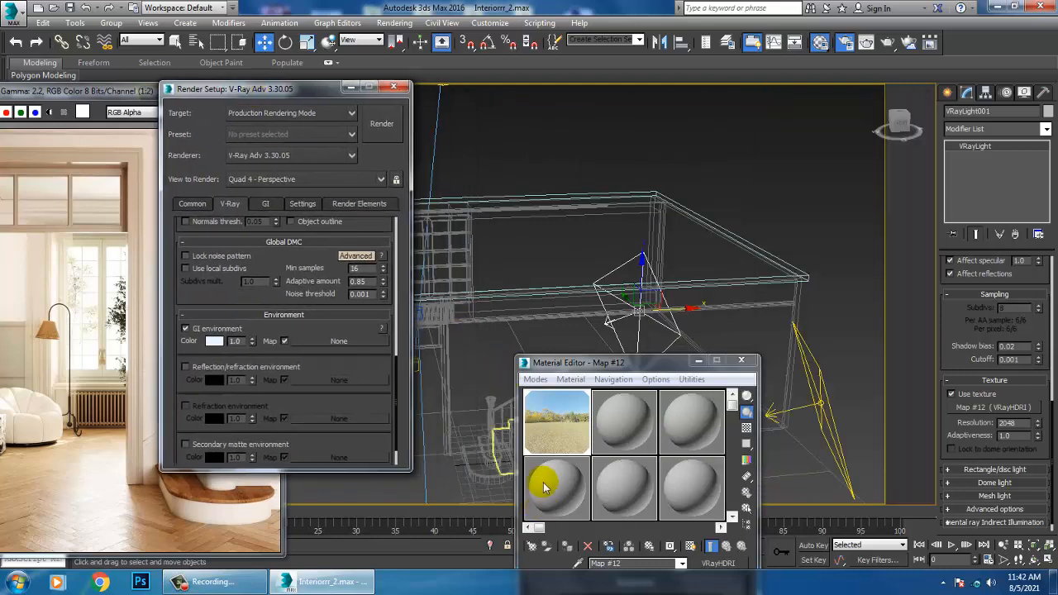
left_click_drag(546, 431, 339, 341)
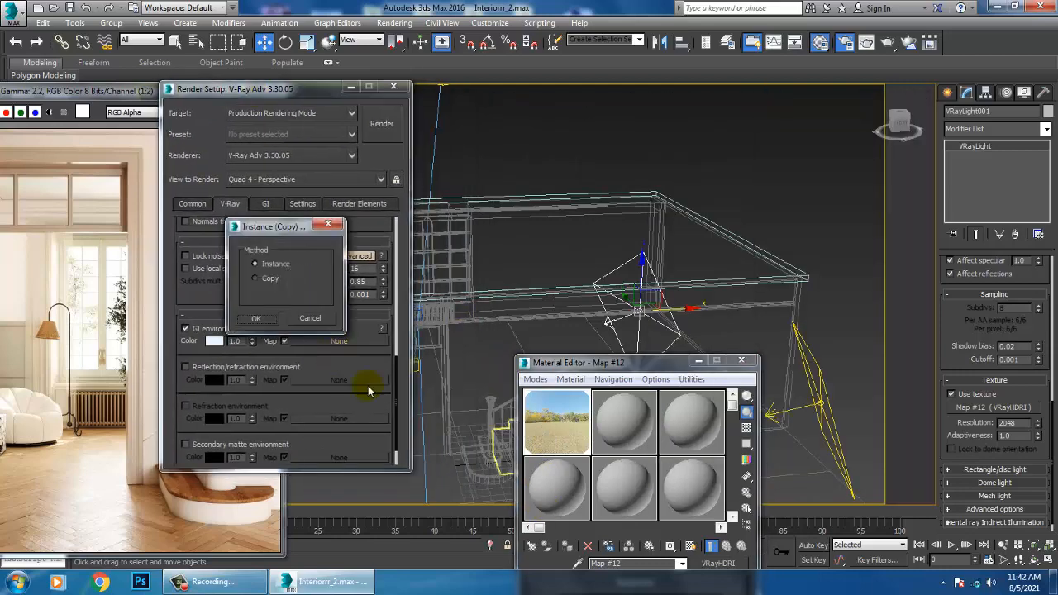
left_click(257, 319)
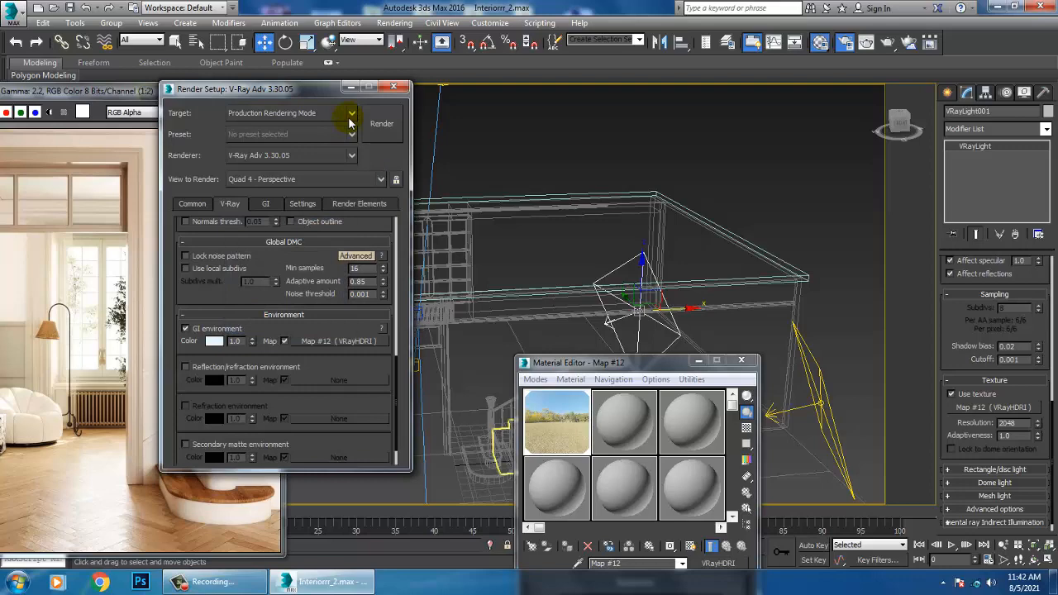
Close the render settings, put away the material editor, and show the camera view shaded
left_click(394, 87)
left_click(627, 105)
key("c")
left_click(699, 361)
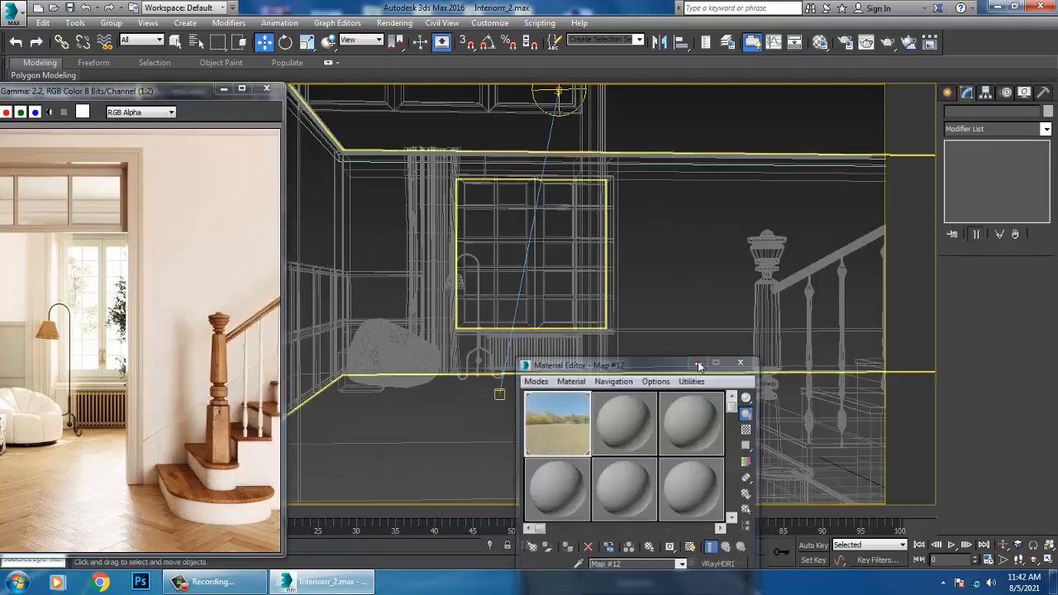
key("F3")
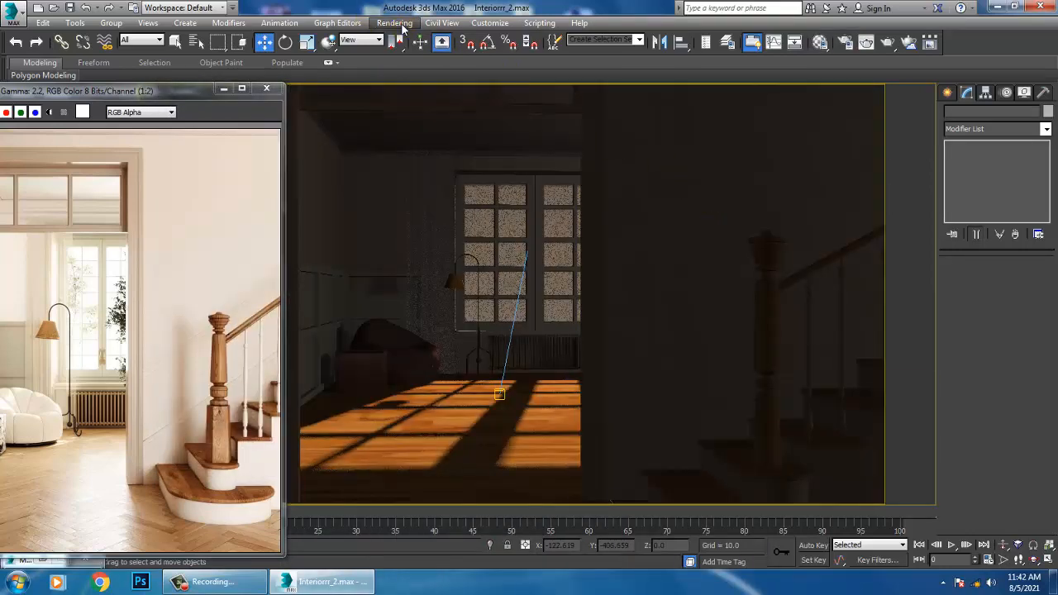
Run a test render of the camera view and close the V-Ray frame buffer
left_click(394, 23)
left_click(391, 103)
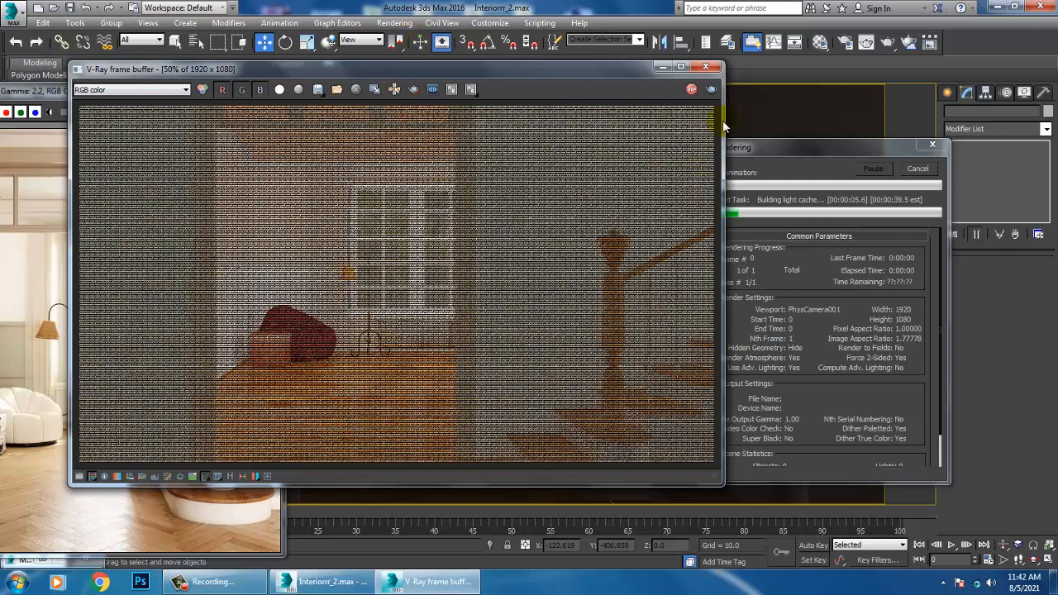
left_click(706, 66)
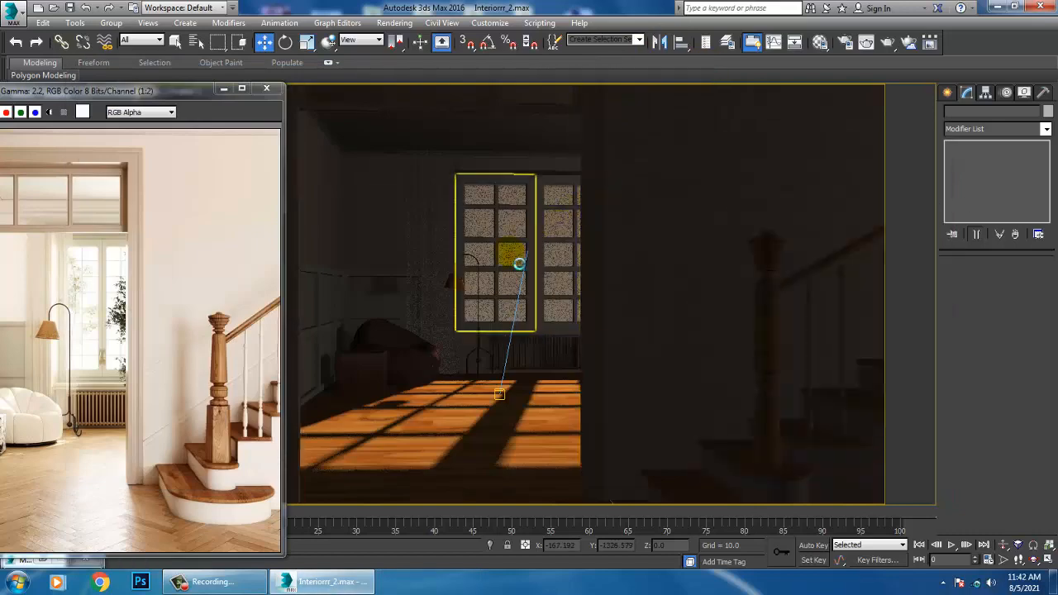
Assign an instance of the VRayHDRI map as the texture of VRayLight002 beside the building
key("p")
scroll(696, 316, "down", 8)
middle_click_drag(696, 316, 620, 359, "alt")
left_click(633, 350)
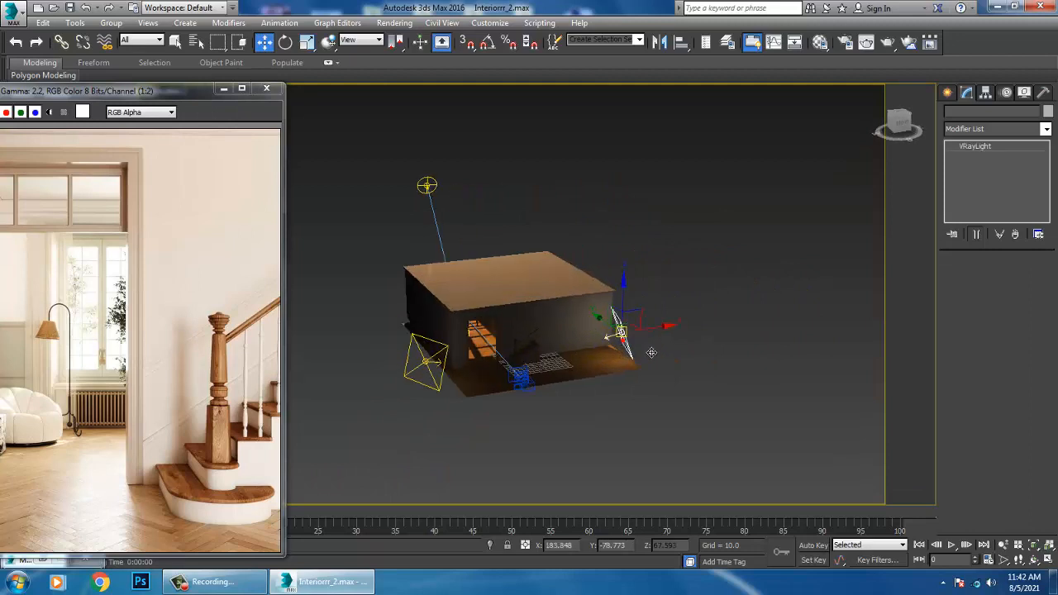
scroll(668, 339, "up", 5)
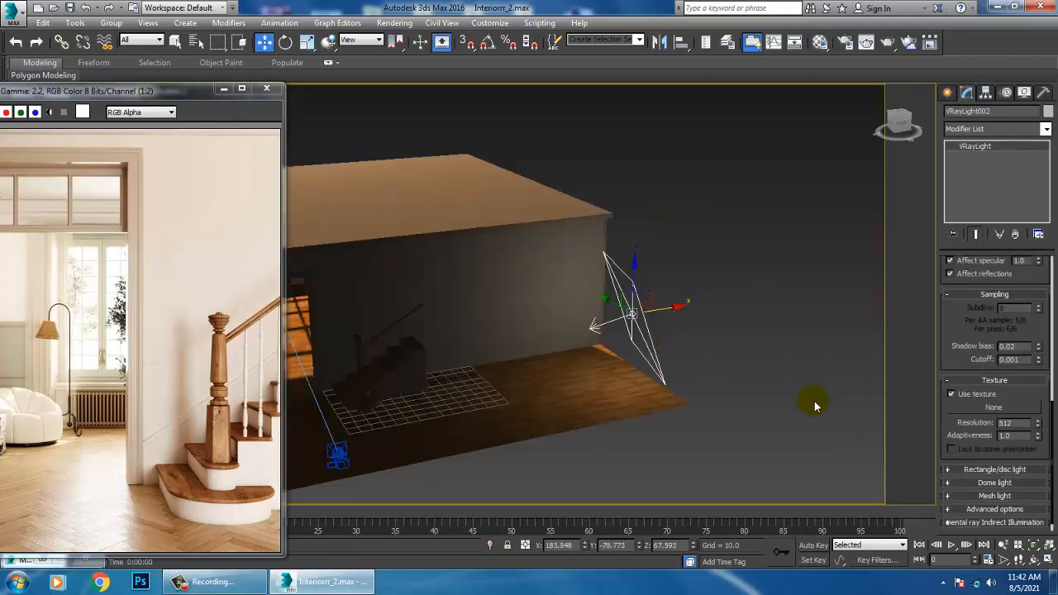
key("m")
left_click_drag(557, 426, 1002, 409)
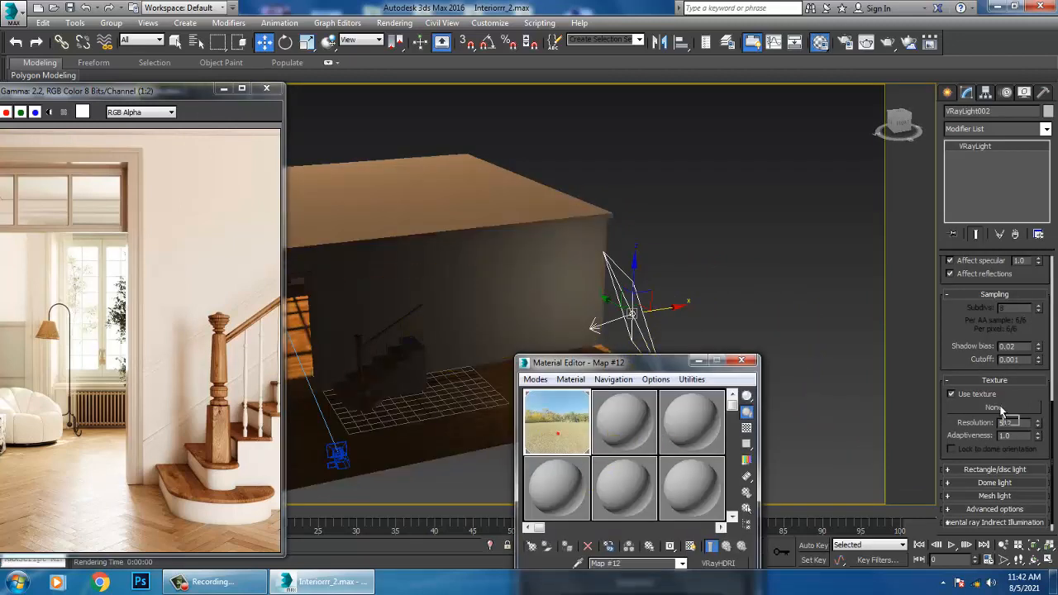
left_click(502, 324)
Assign an instance of the VRayHDRI map as VRayLight003's texture and put away the material editor
middle_click_drag(475, 248, 488, 297)
left_click(469, 337)
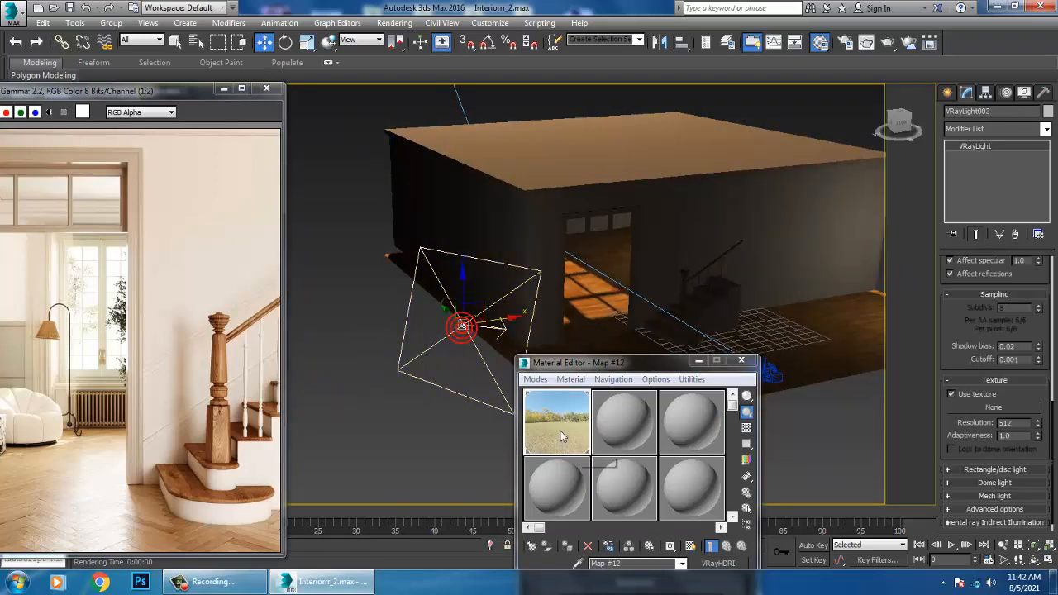
left_click_drag(559, 428, 996, 409)
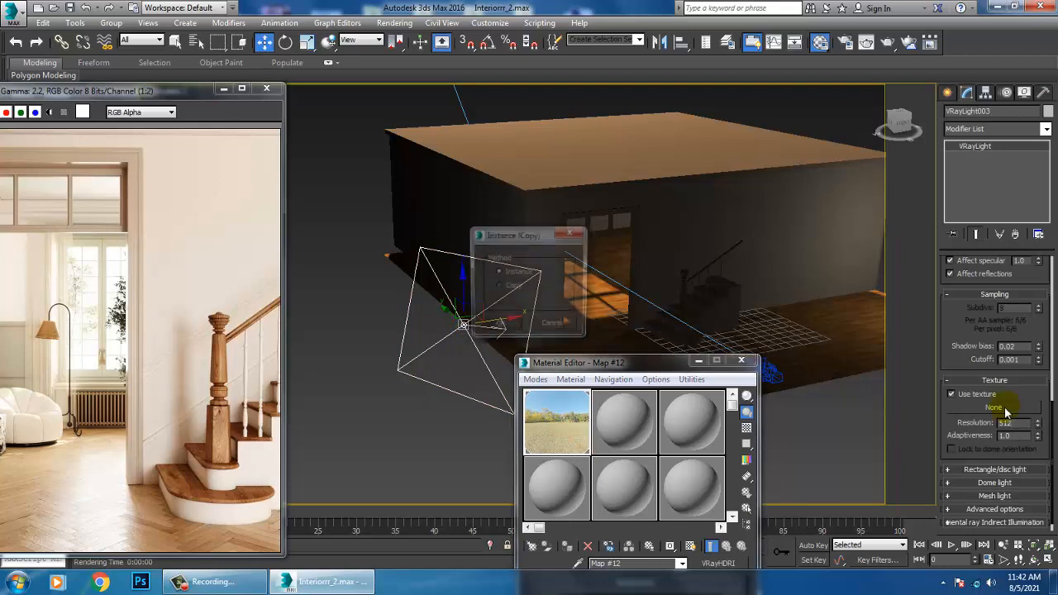
left_click(496, 324)
left_click(694, 361)
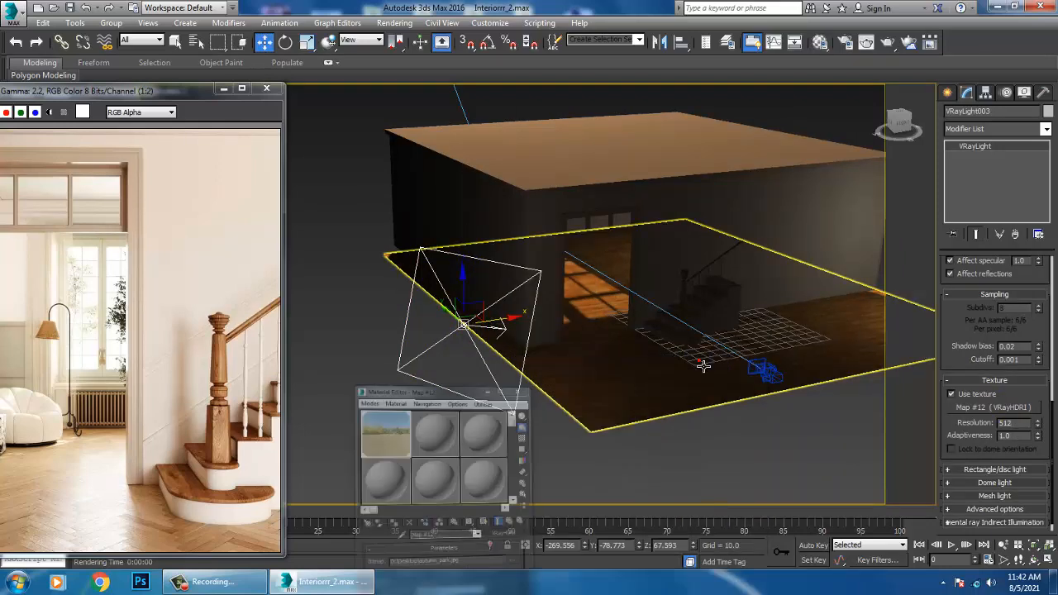
Test-render the camera view with the textured lights, stop it and close the frame buffer
key("c")
left_click(394, 22)
left_click(401, 41)
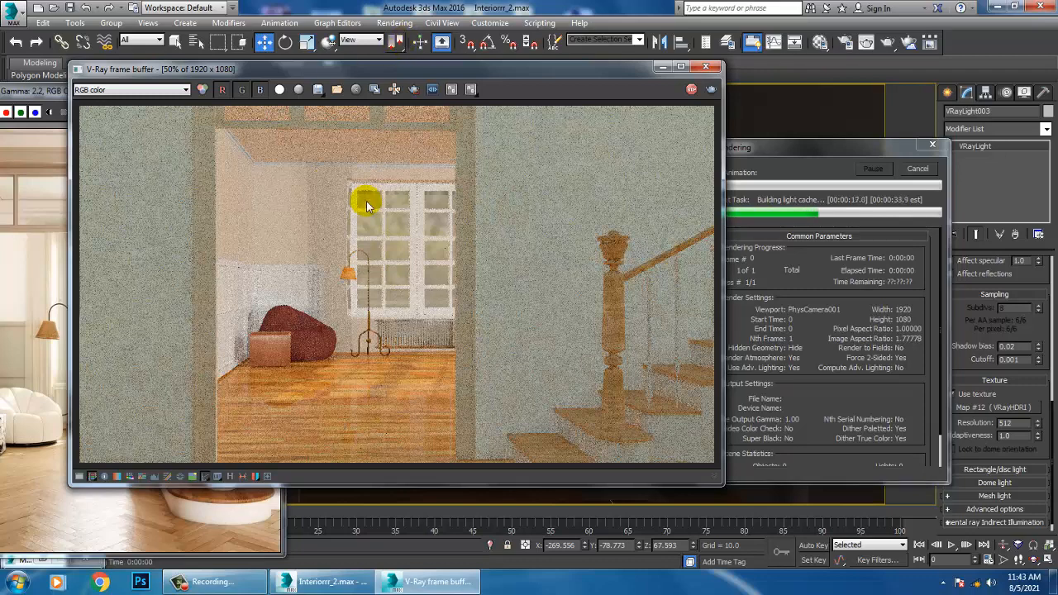
left_click(693, 89)
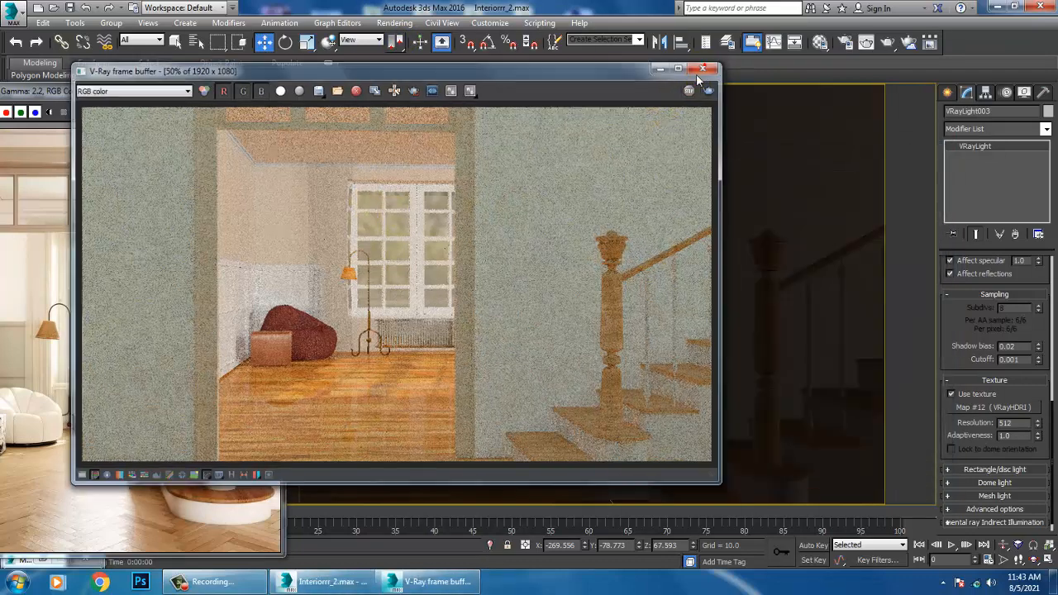
left_click(704, 65)
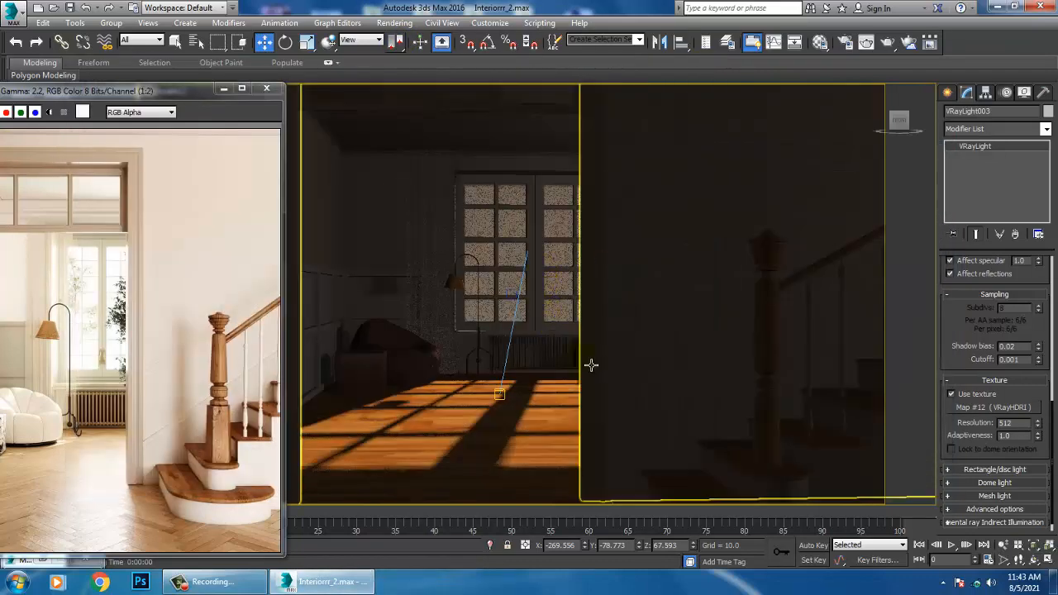
Raise VRaySun001 to a height of about 309 and change its intensity multiplier
scroll(588, 362, "down", 6)
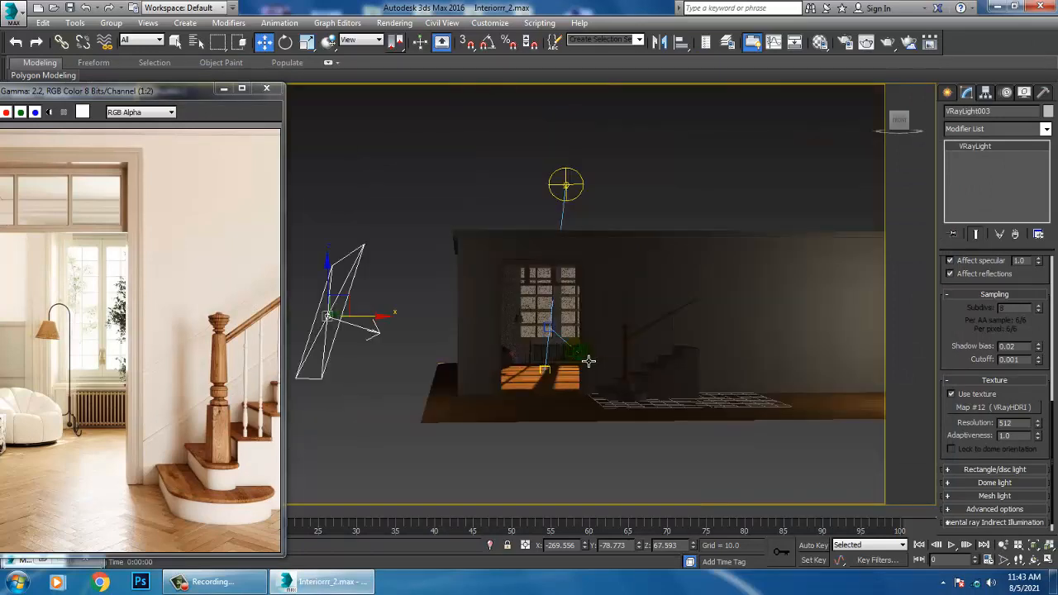
middle_click_drag(586, 362, 788, 392, "alt")
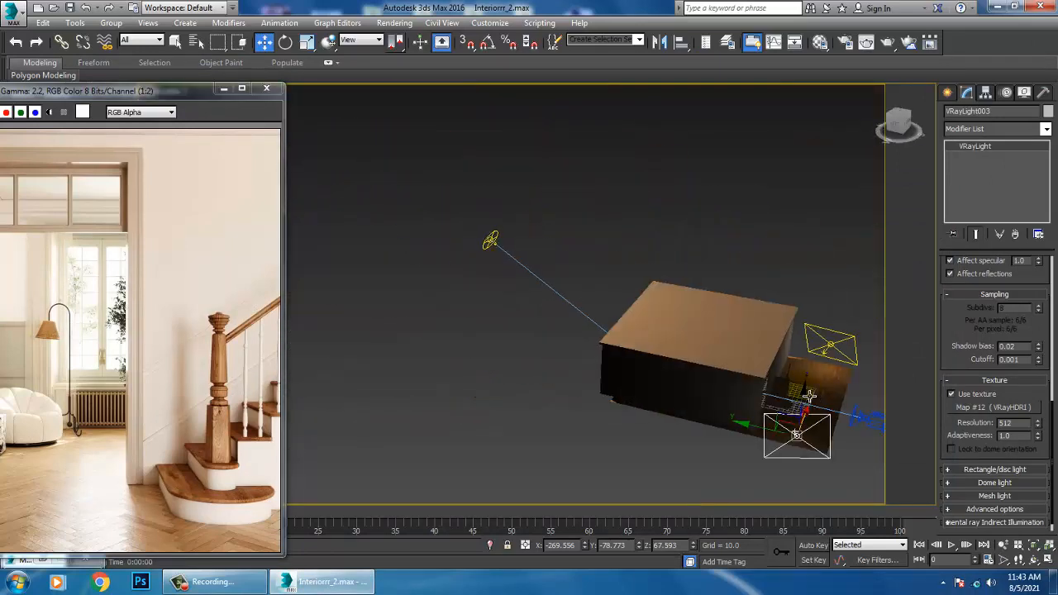
left_click(503, 233)
middle_click_drag(659, 298, 534, 223, "alt")
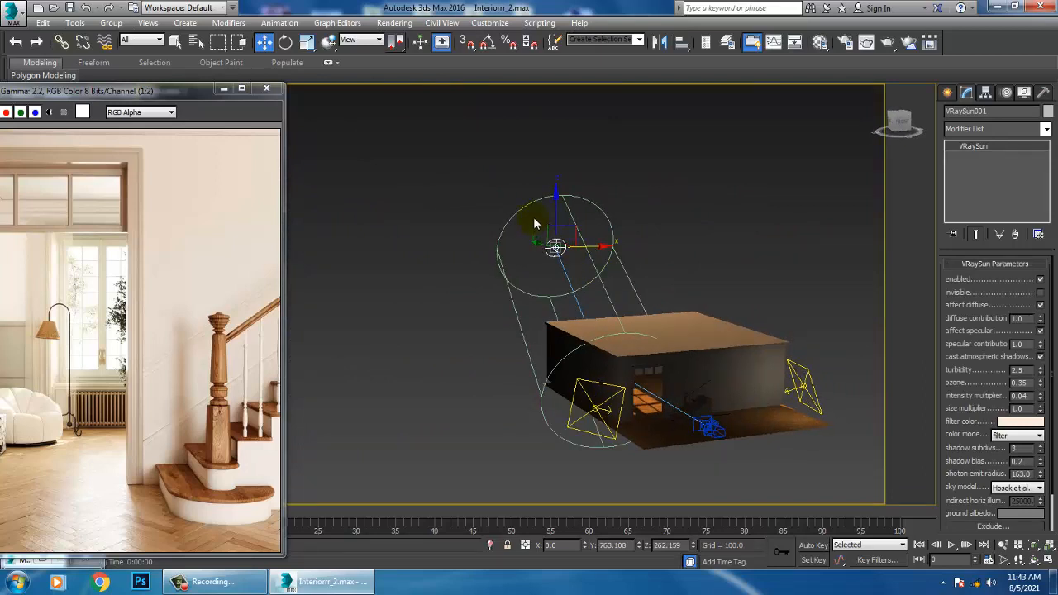
left_click_drag(561, 221, 560, 203)
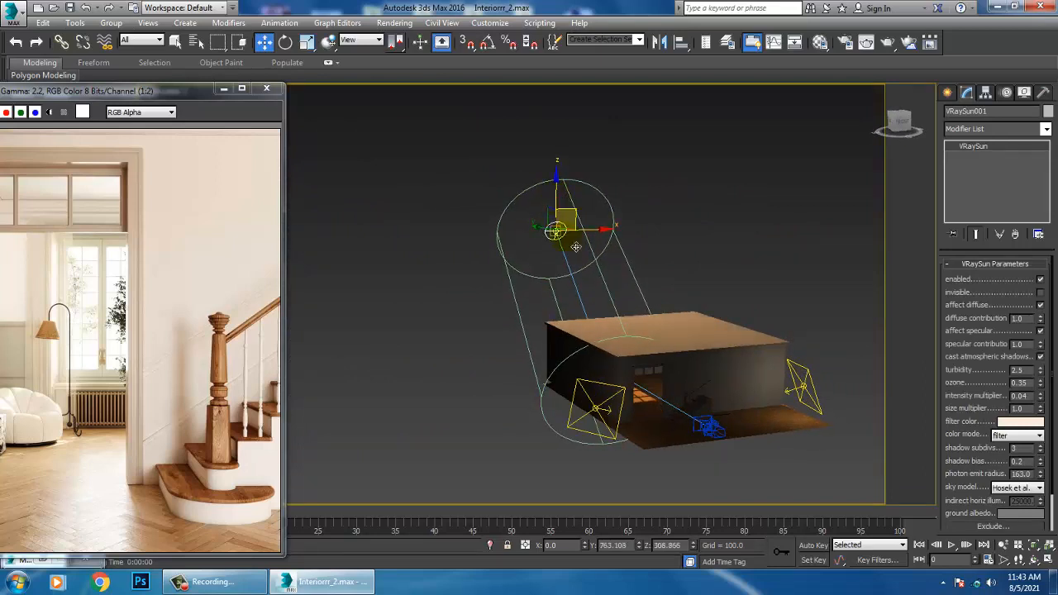
middle_click_drag(568, 229, 848, 370, "alt")
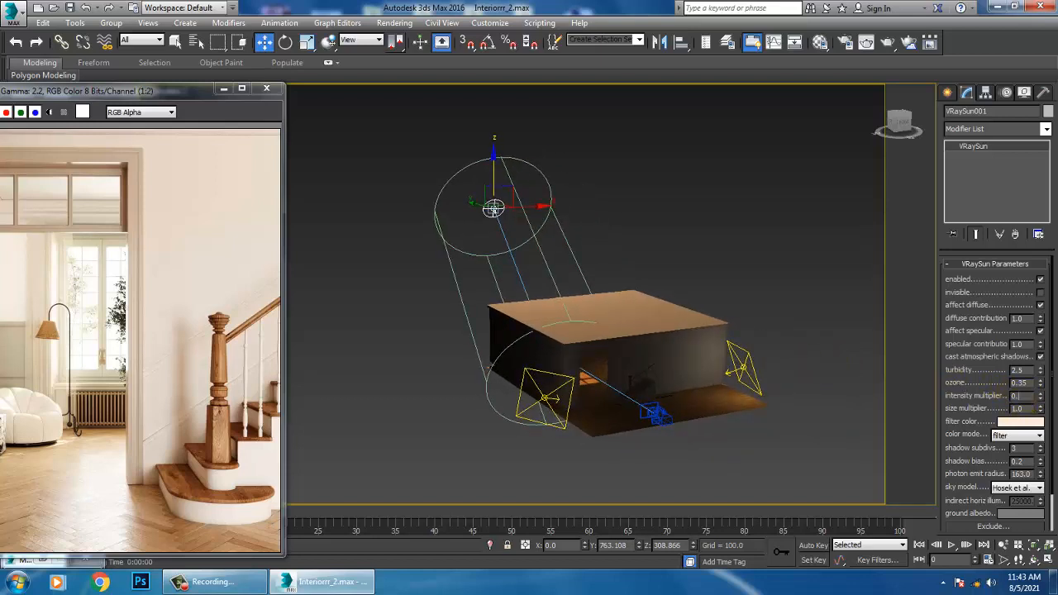
left_click(779, 388)
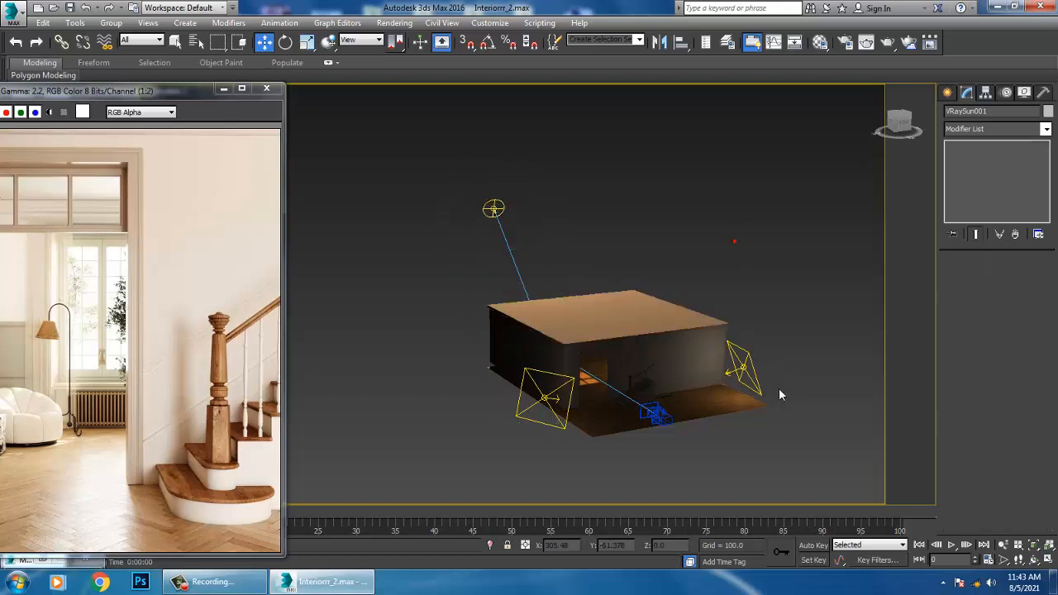
Clear the VRayHDRI map from VRayLight003's texture
left_click(563, 405)
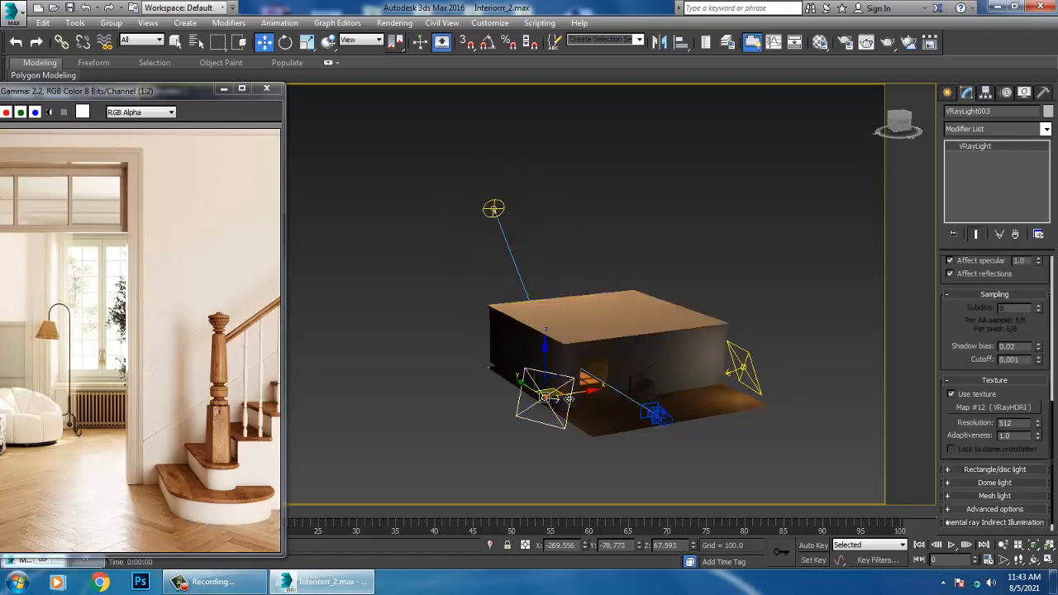
right_click(989, 410)
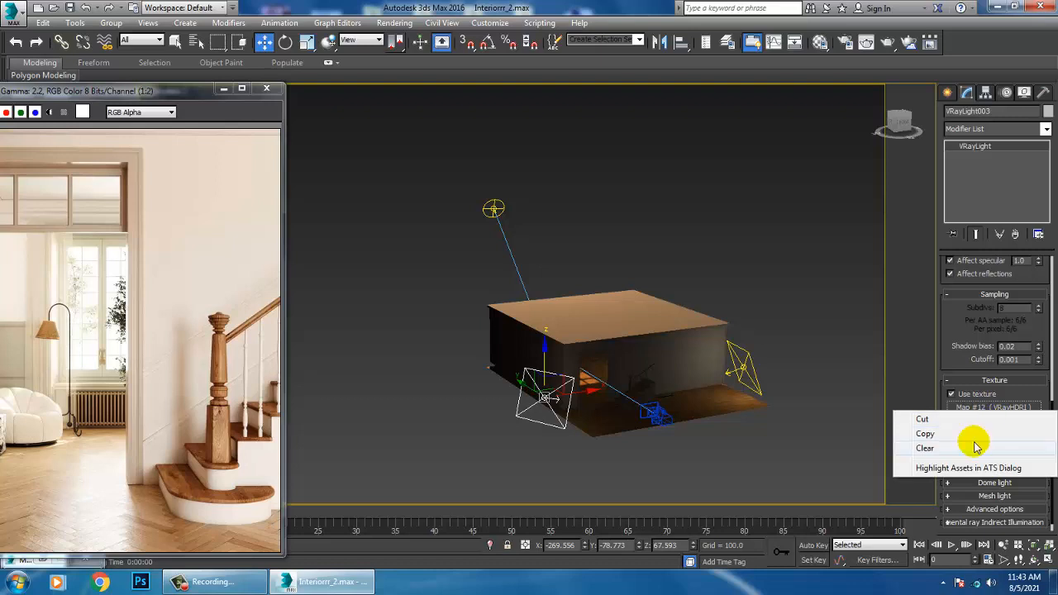
left_click(974, 445)
Set the texture resolution of VRayLight002 to 2048 and deselect the light
left_click(744, 368)
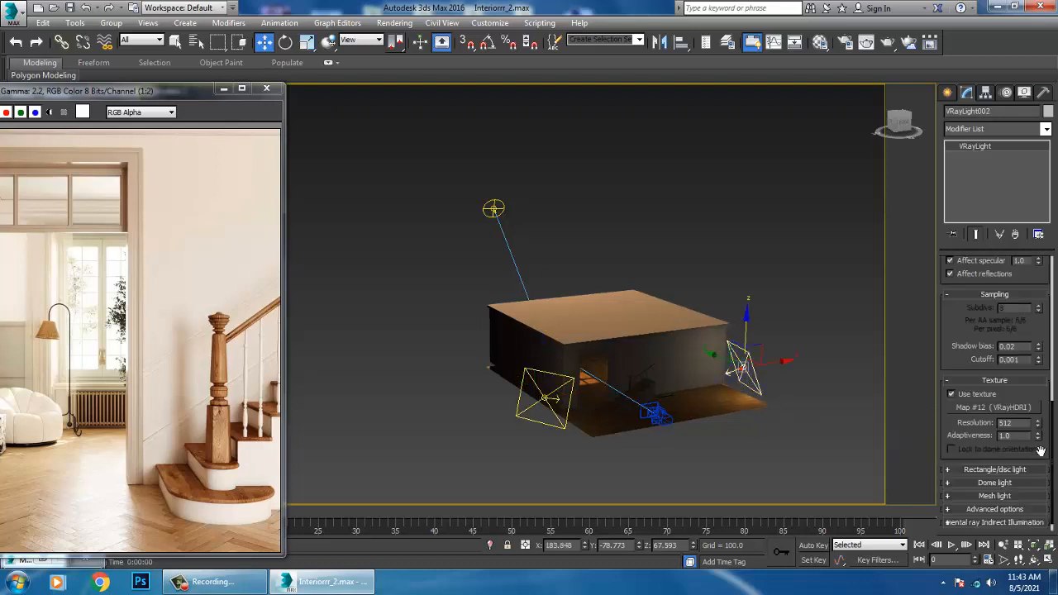
type("2048")
left_click(685, 237)
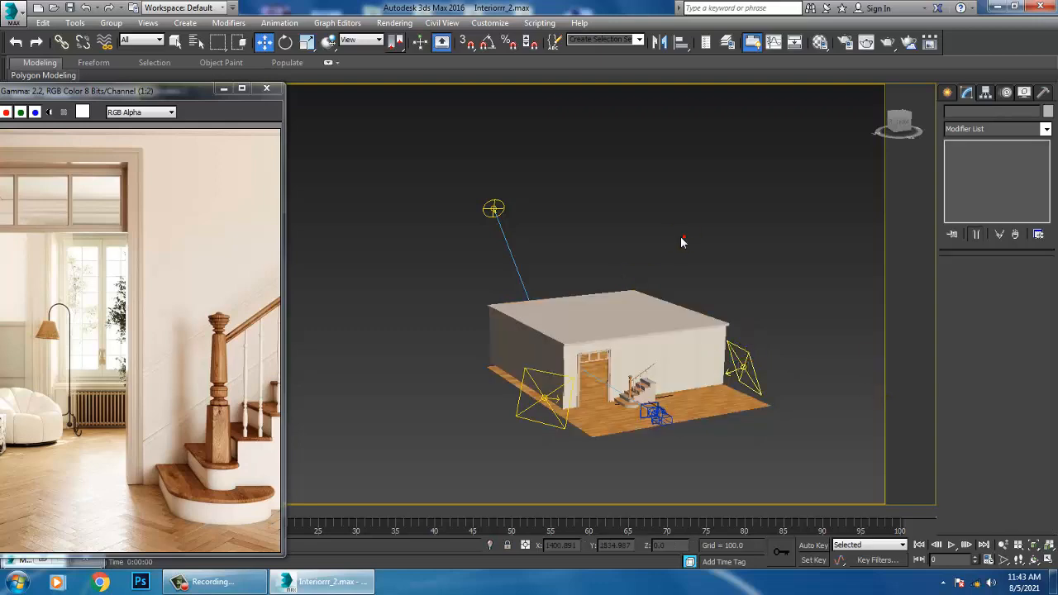
Run a test render of the camera view, stop and close it, and save the scene
key("c")
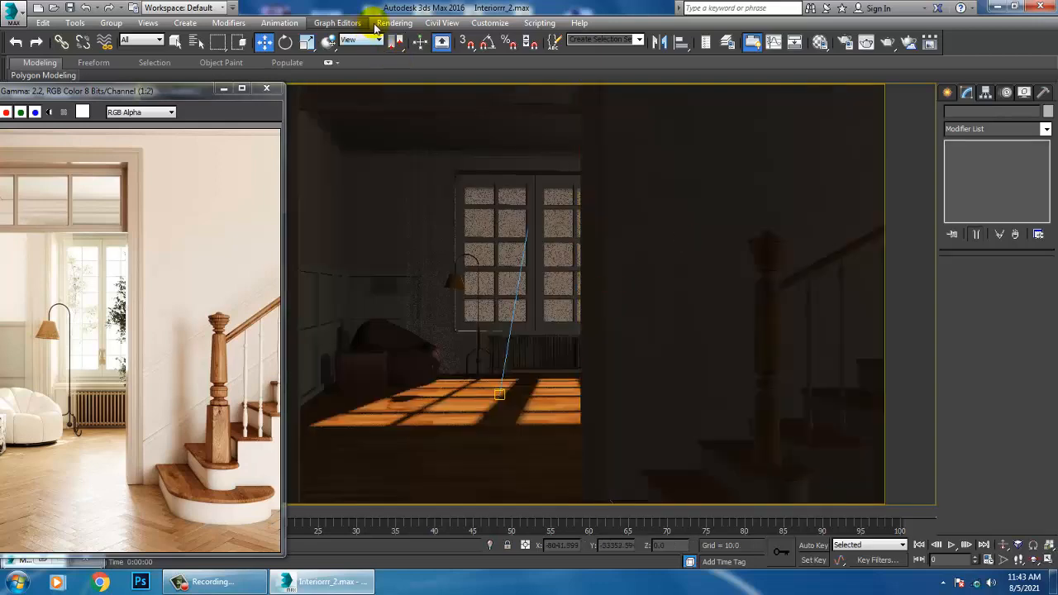
left_click(395, 22)
left_click(405, 39)
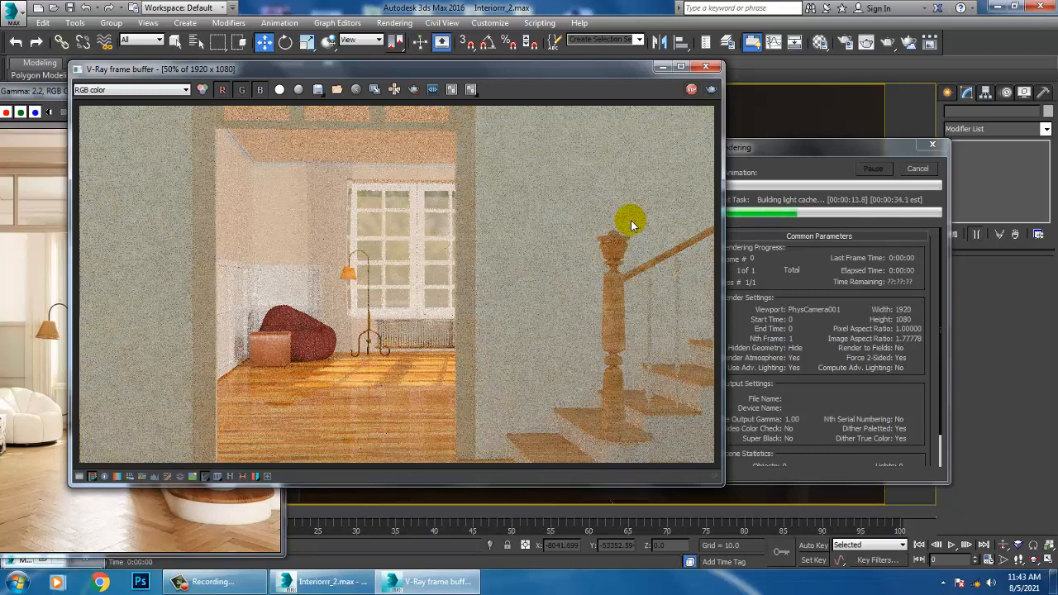
key("Escape")
left_click(708, 67)
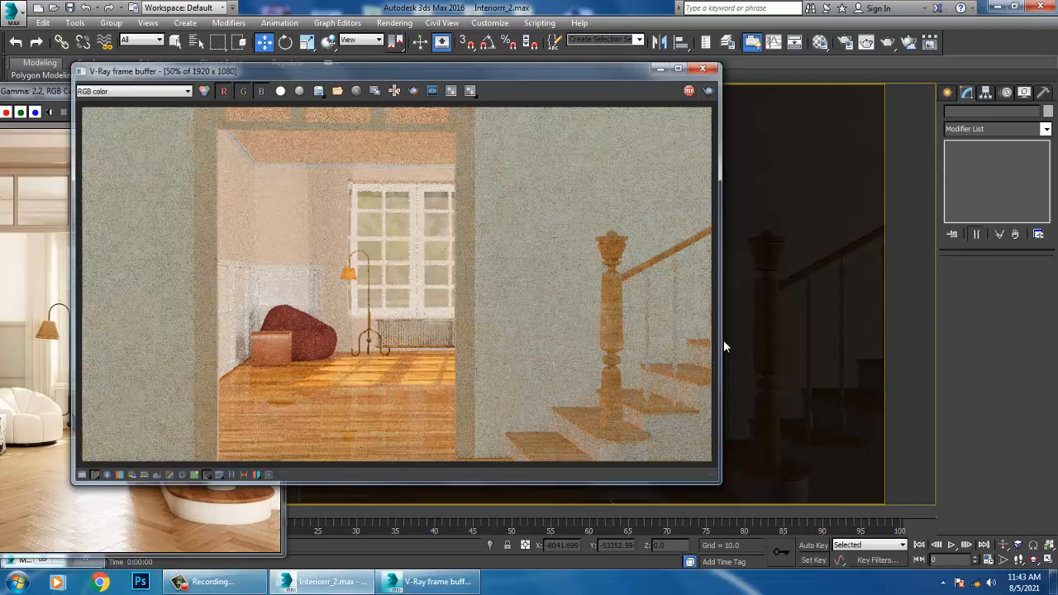
left_click(724, 340)
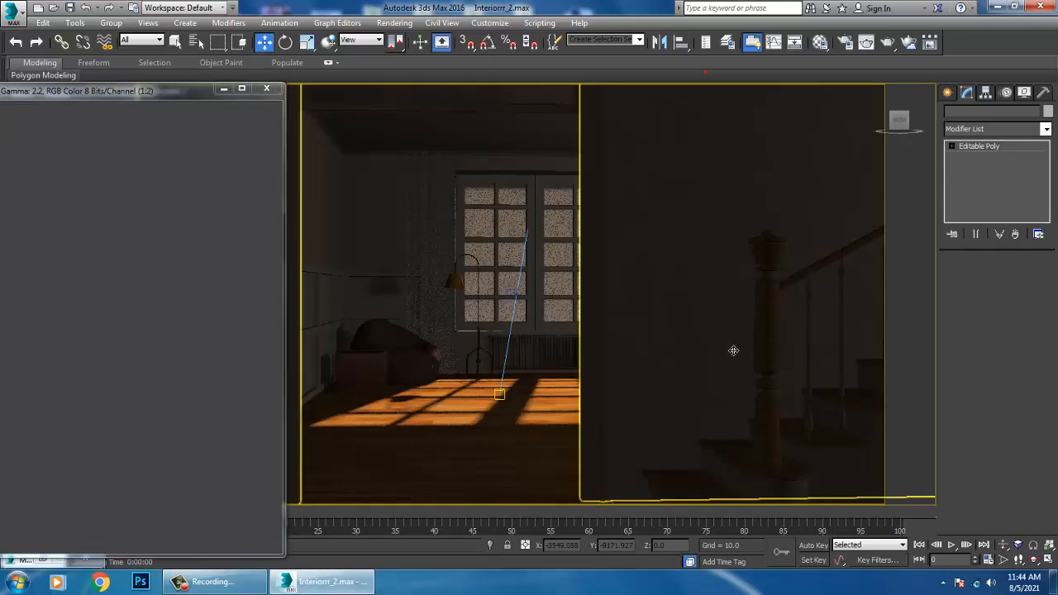
left_click(70, 9)
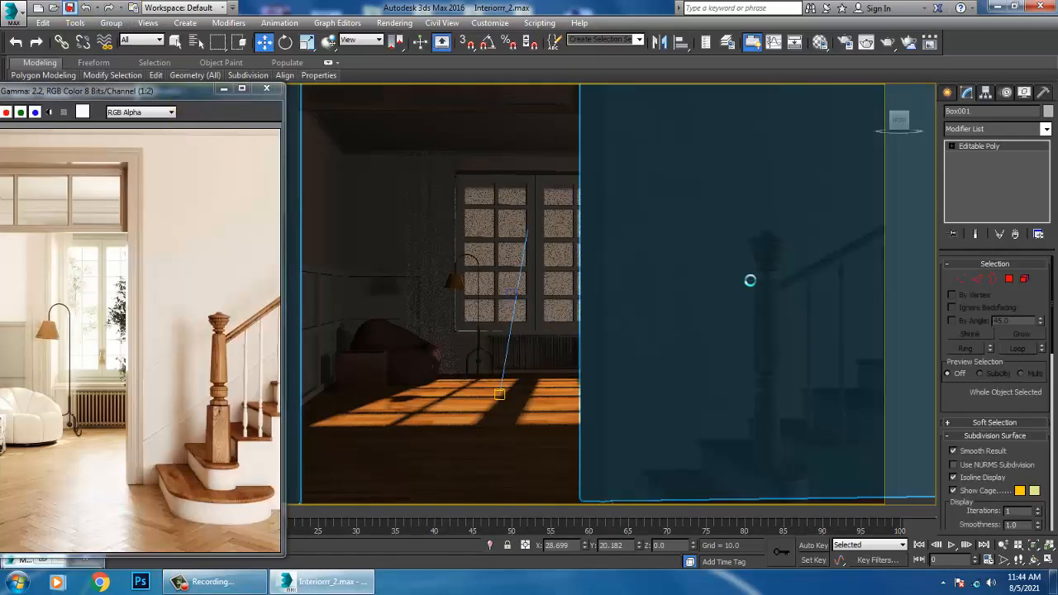
Enable shadow casting for VRayLight002
scroll(732, 323, "down", 10)
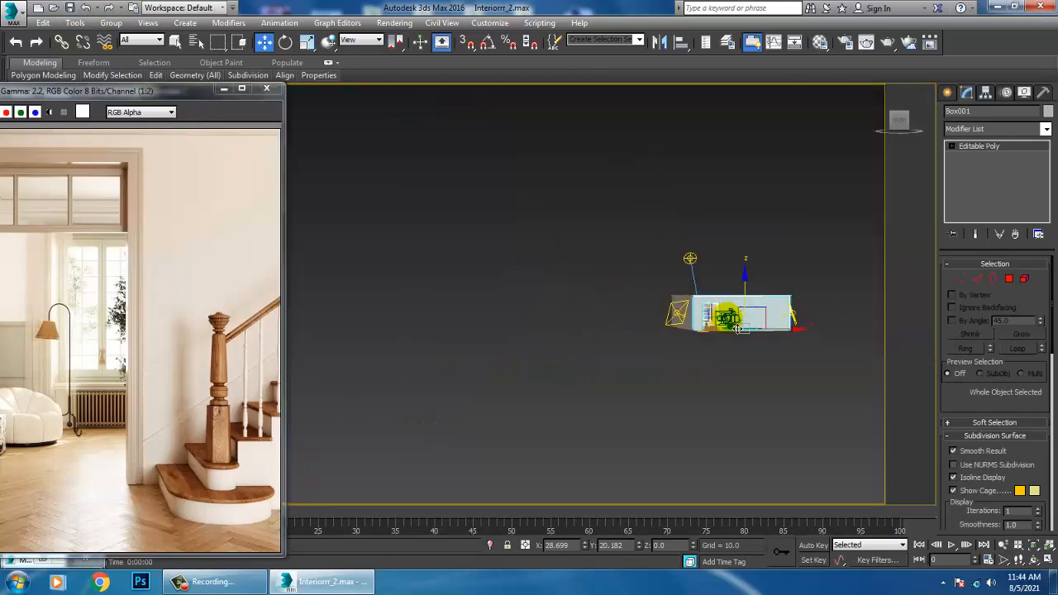
middle_click_drag(741, 309, 706, 339, "alt")
left_click(694, 345)
scroll(694, 346, "up", 4)
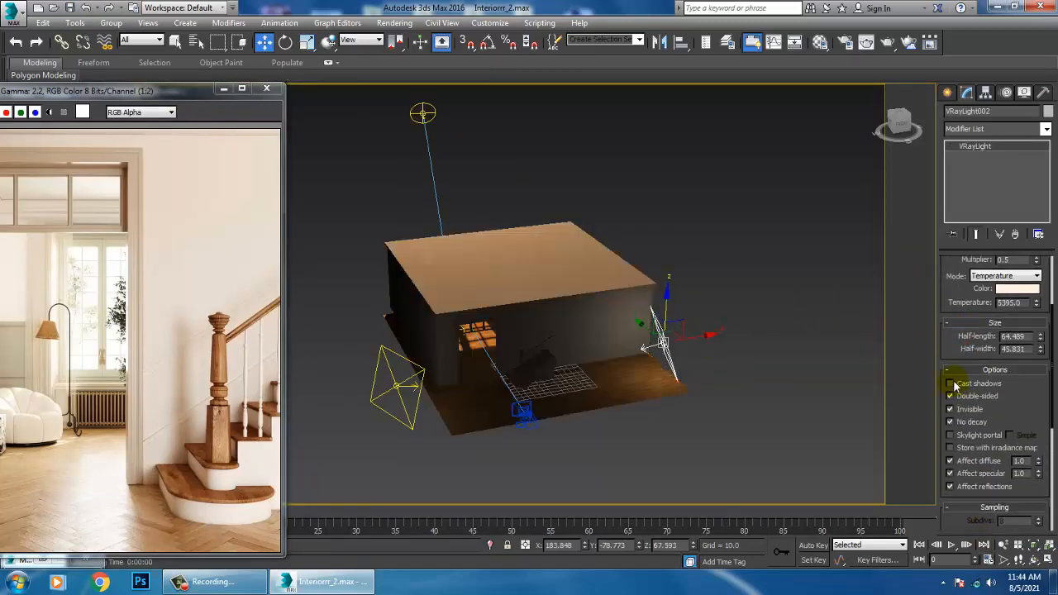
left_click(951, 384)
Enable shadow casting for VRayLight003 on the opposite side of the building
middle_click_drag(683, 324, 766, 319)
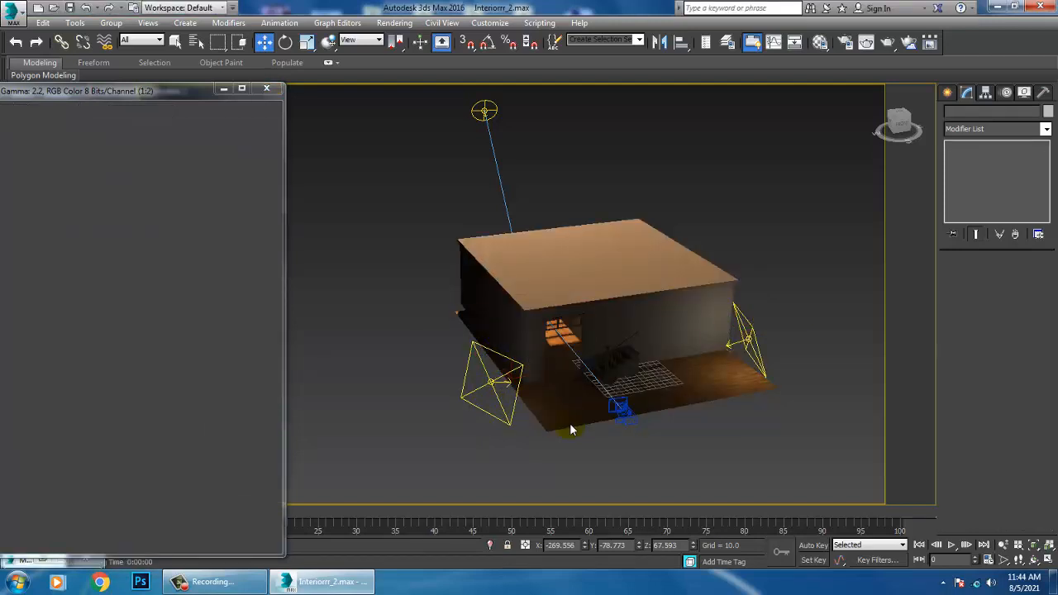
left_click(510, 431)
left_click(951, 384)
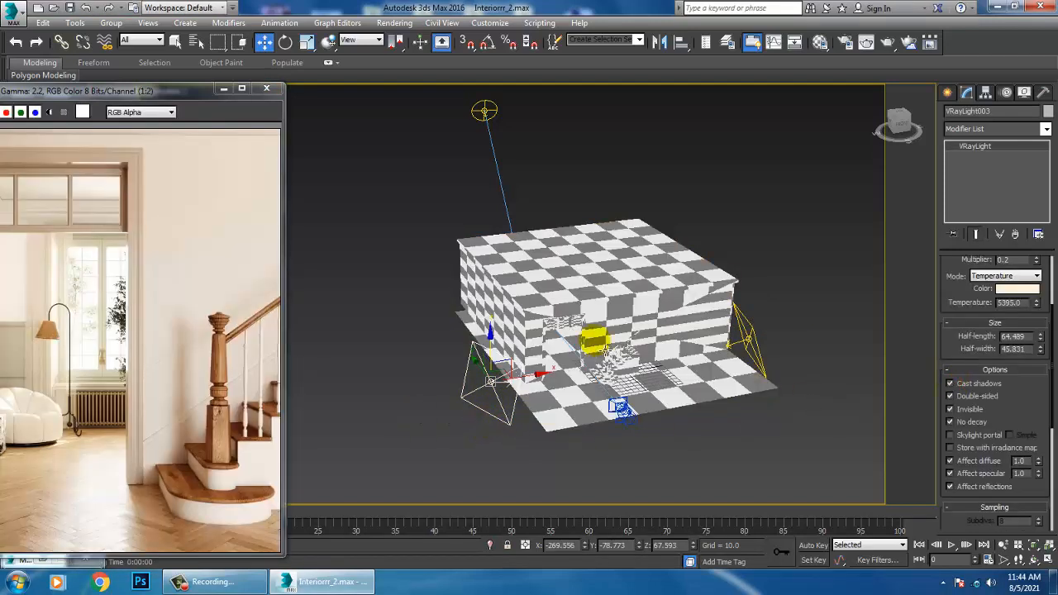
scroll(636, 397, "up", 3)
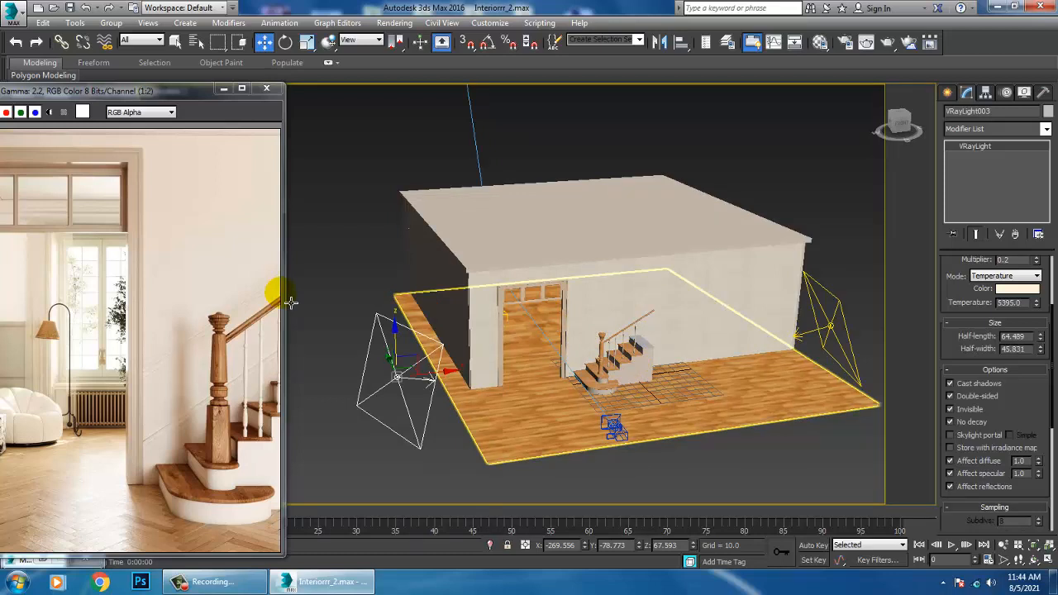
key("m")
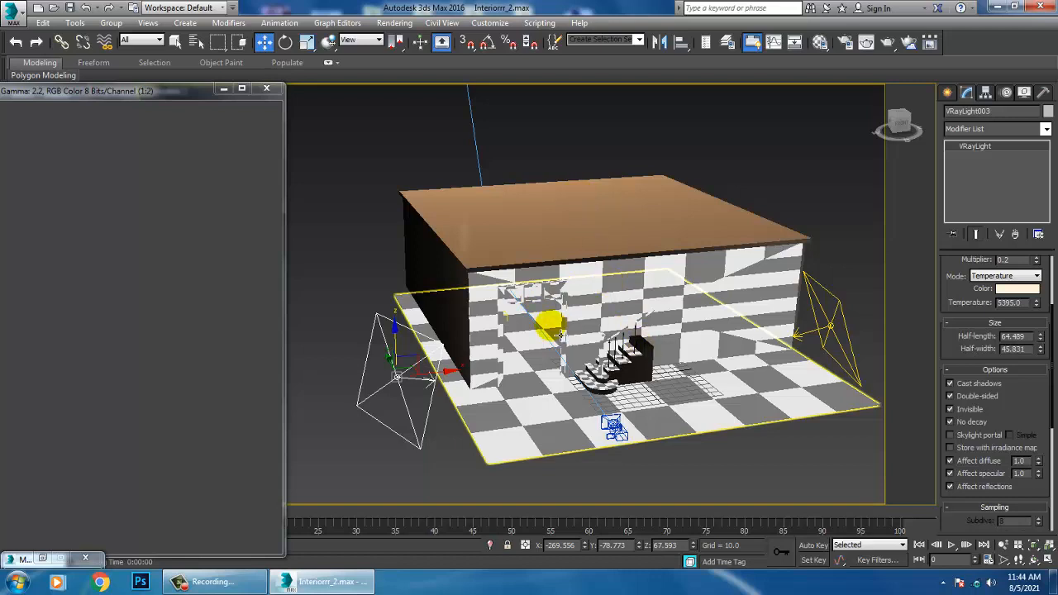
scroll(561, 335, "up", 5)
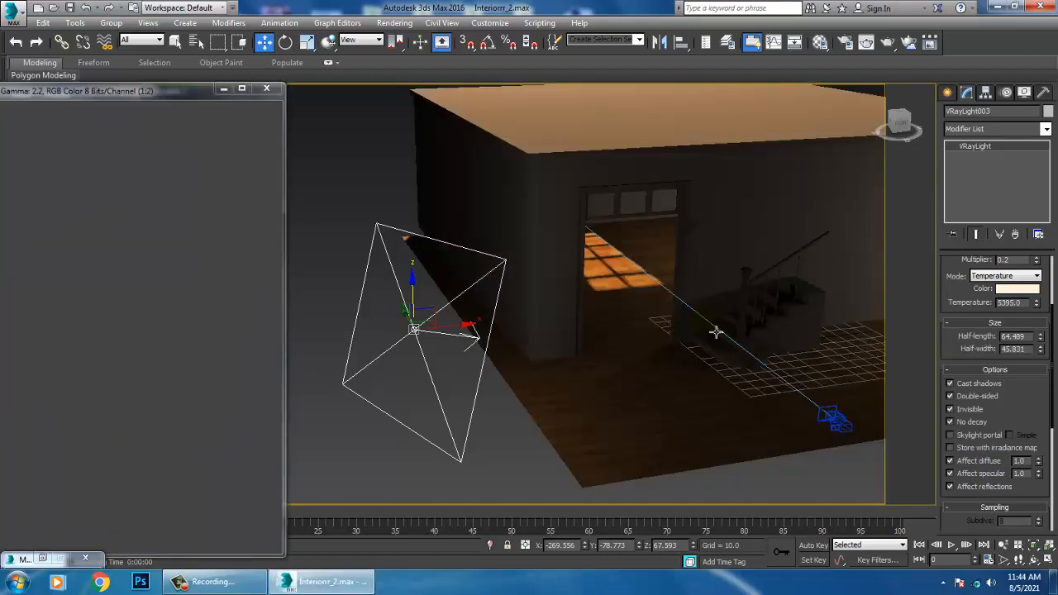
Examine the placement of the area lights and the sun around the building from several angles
middle_click_drag(716, 330, 585, 398)
scroll(590, 398, "down", 5)
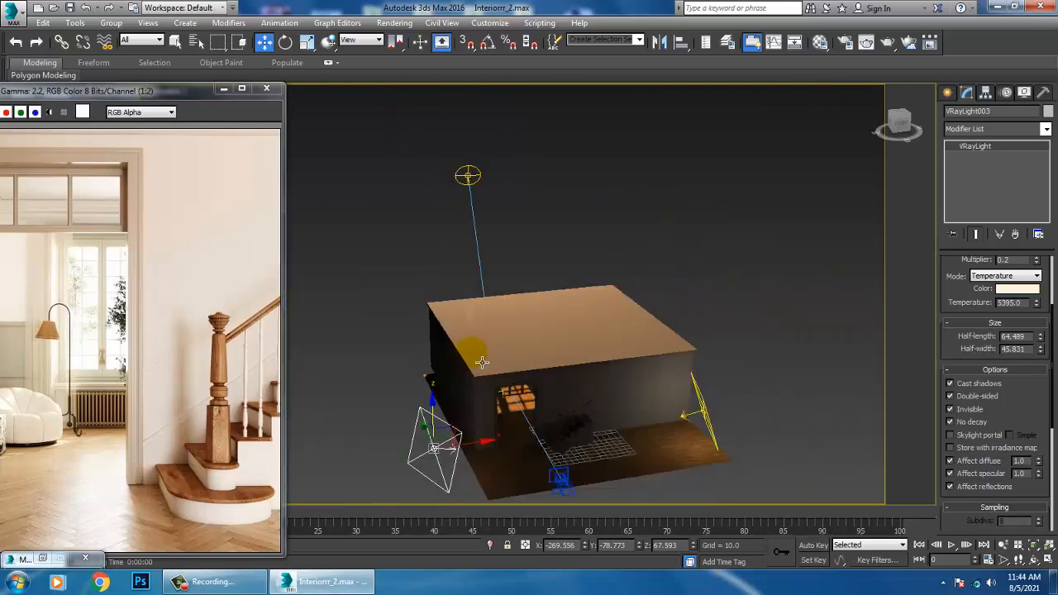
left_click(411, 177)
middle_click_drag(659, 383, 639, 350, "alt")
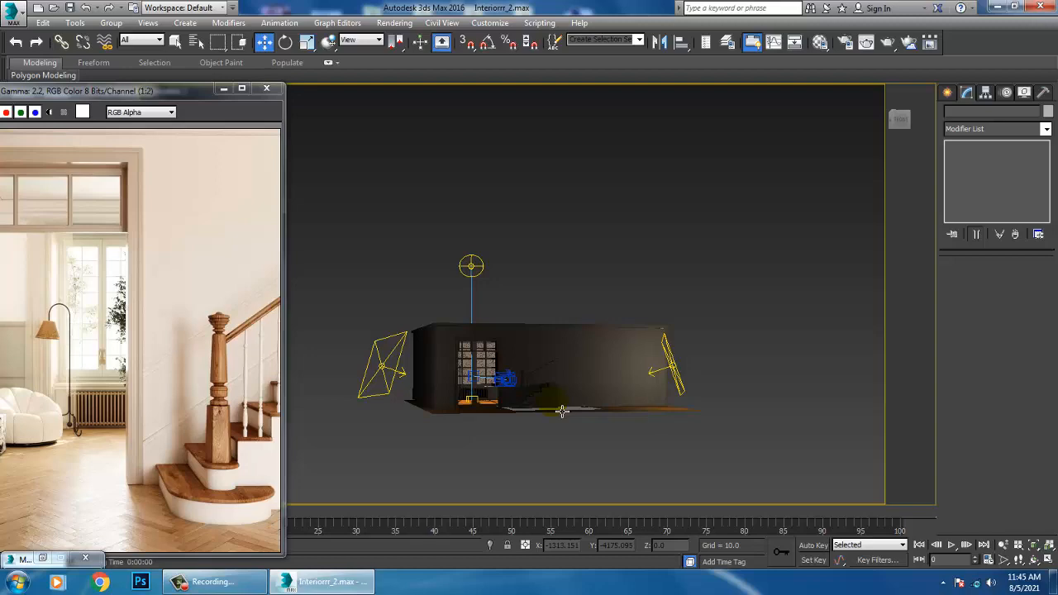
middle_click_drag(563, 407, 497, 267, "alt")
key("F3")
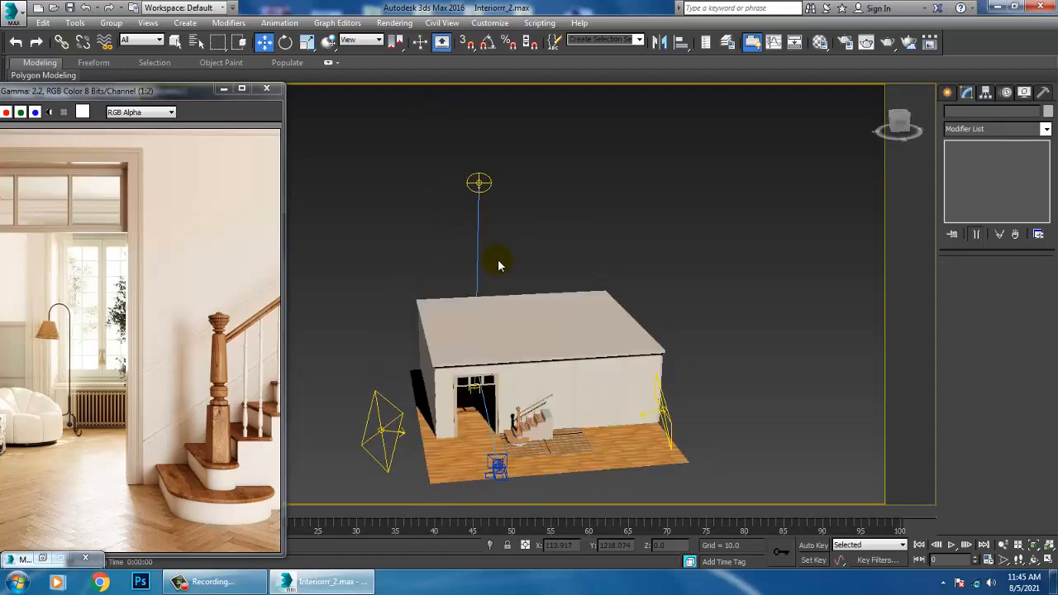
left_click(480, 183)
mouse_move(666, 355)
middle_mouse_down("alt")
mouse_move(657, 326)
mouse_move(654, 353)
middle_mouse_up("alt")
scroll(534, 384, "up", 3)
middle_click_drag(529, 386, 593, 316)
Set the color temperature of VRayLight002 to 6366.1
left_click(759, 334)
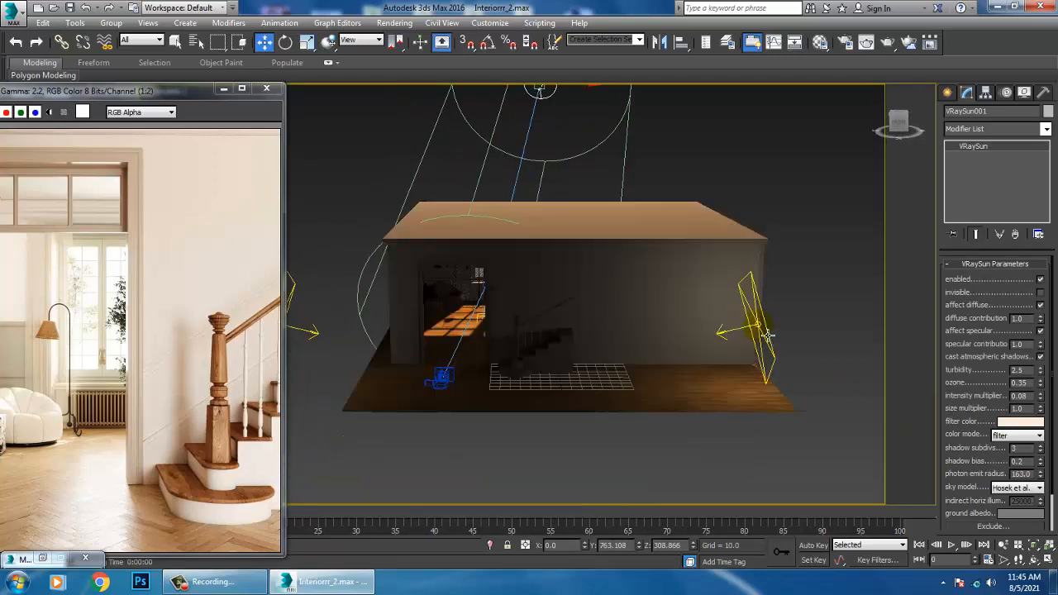
middle_click_drag(760, 373, 776, 428, "alt")
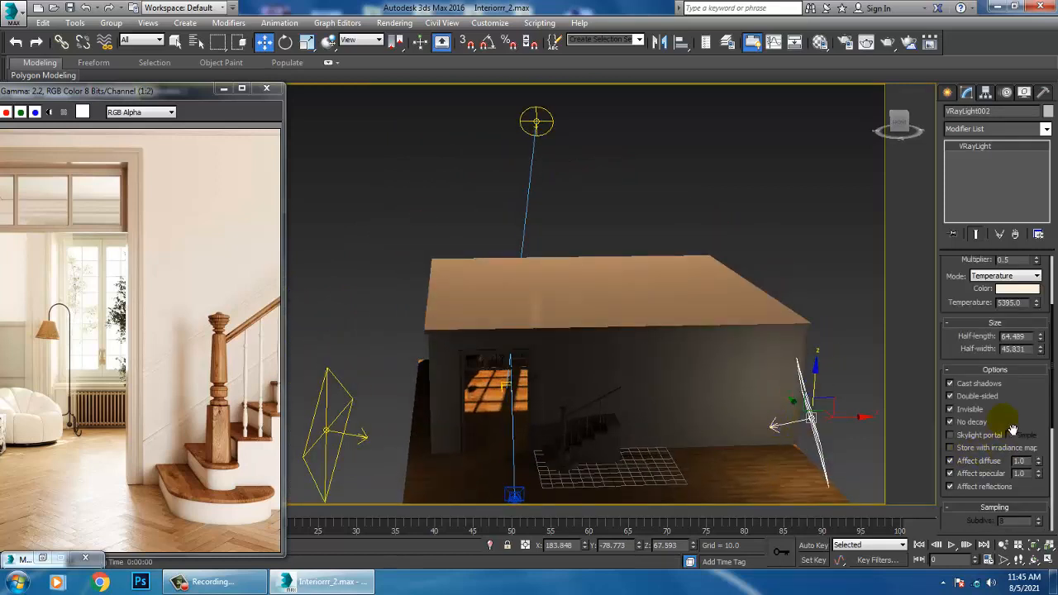
left_click_drag(1038, 305, 1032, 195)
left_click_drag(1036, 119, 1057, 405)
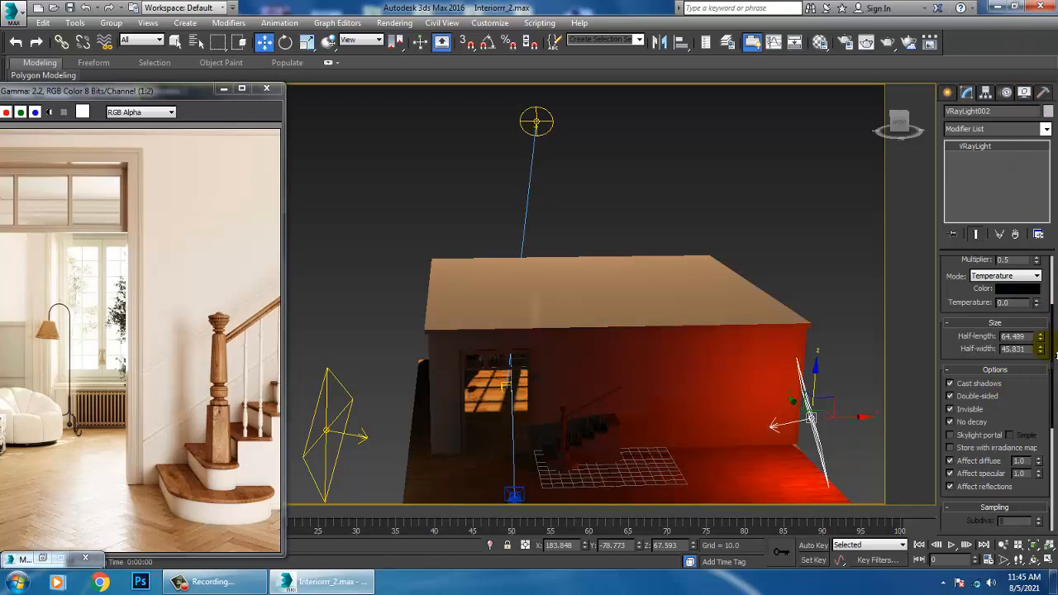
left_click_drag(1056, 353, 1052, 301)
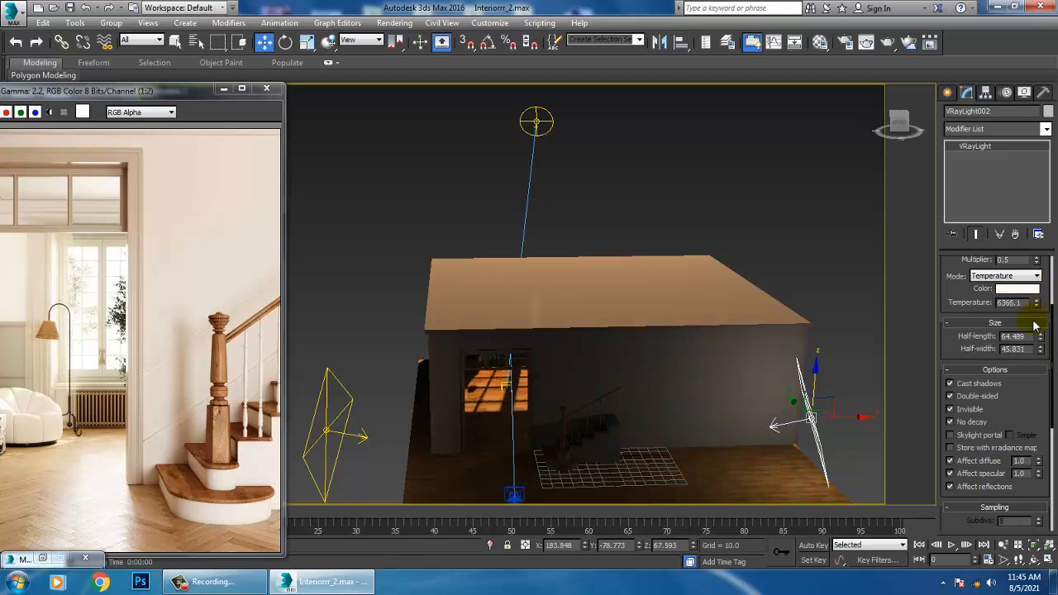
Copy the 6366.1 temperature from VRayLight002 to VRayLight003 on the opposite side and deselect the light
left_click(330, 441)
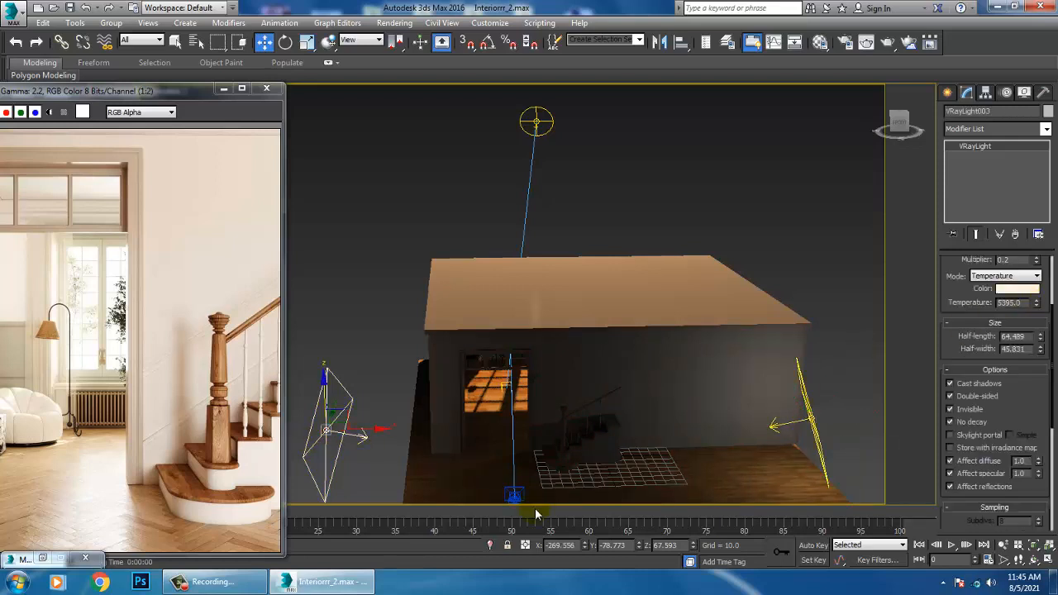
left_click(803, 439)
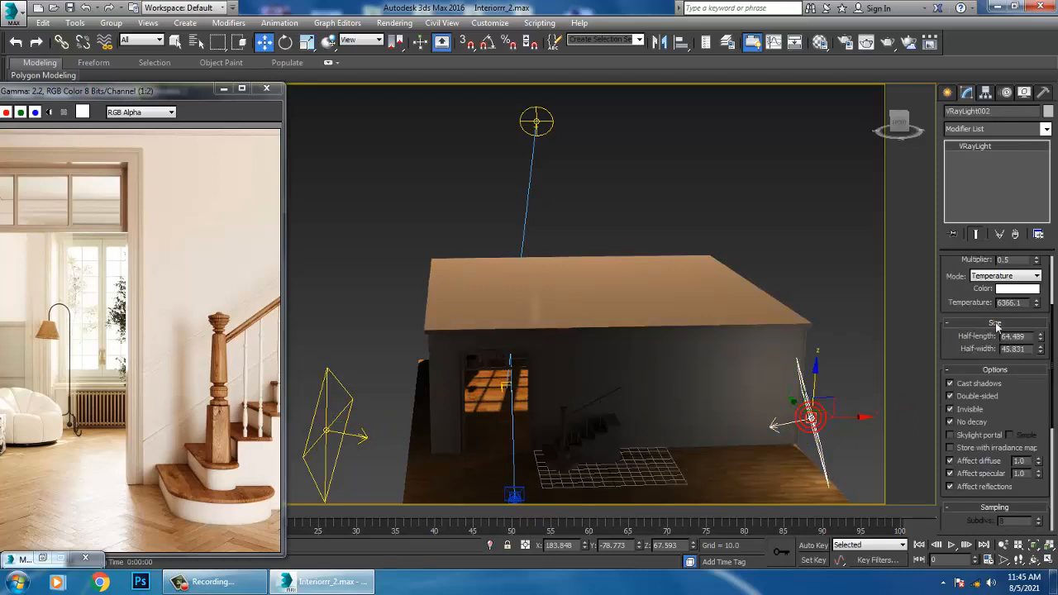
left_click(1025, 304)
double_click(1031, 306)
left_click(336, 436)
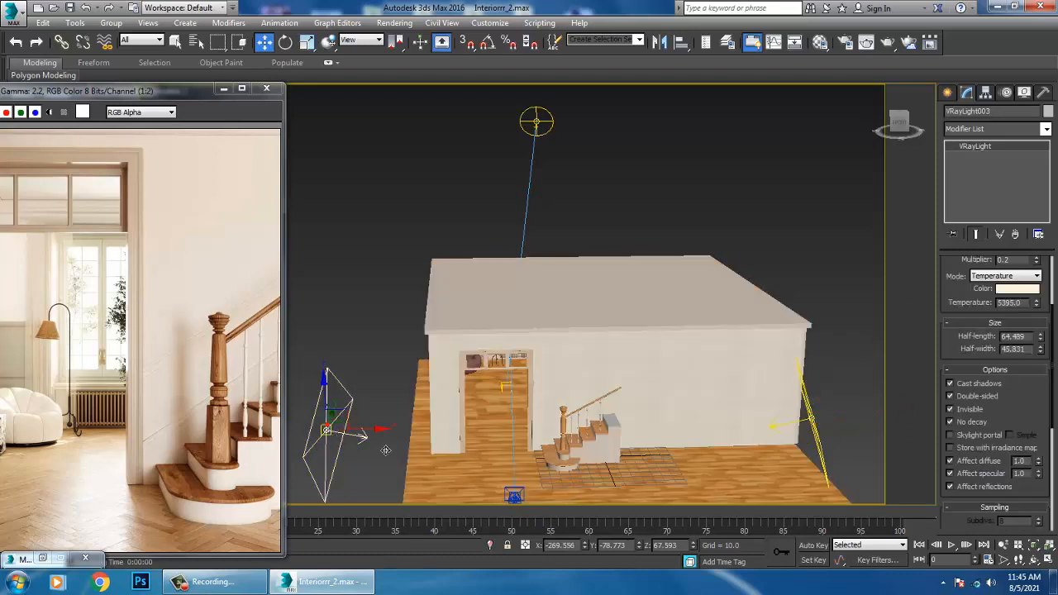
double_click(1013, 303)
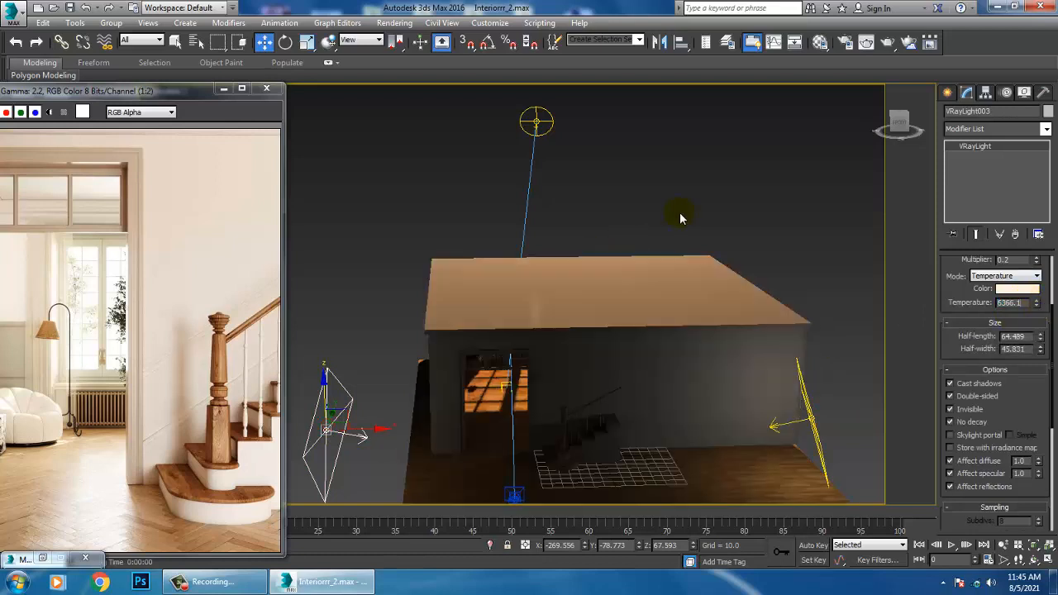
left_click(661, 203)
Run a test render of the camera view, stop it during the light cache, and close the frame buffer
key("c")
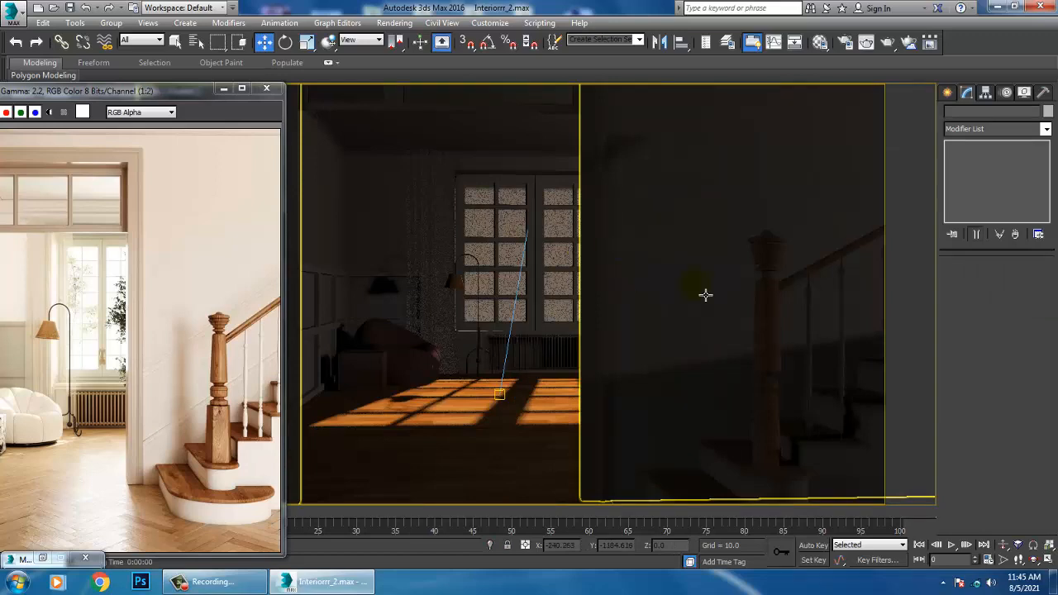
left_click(394, 22)
left_click(411, 39)
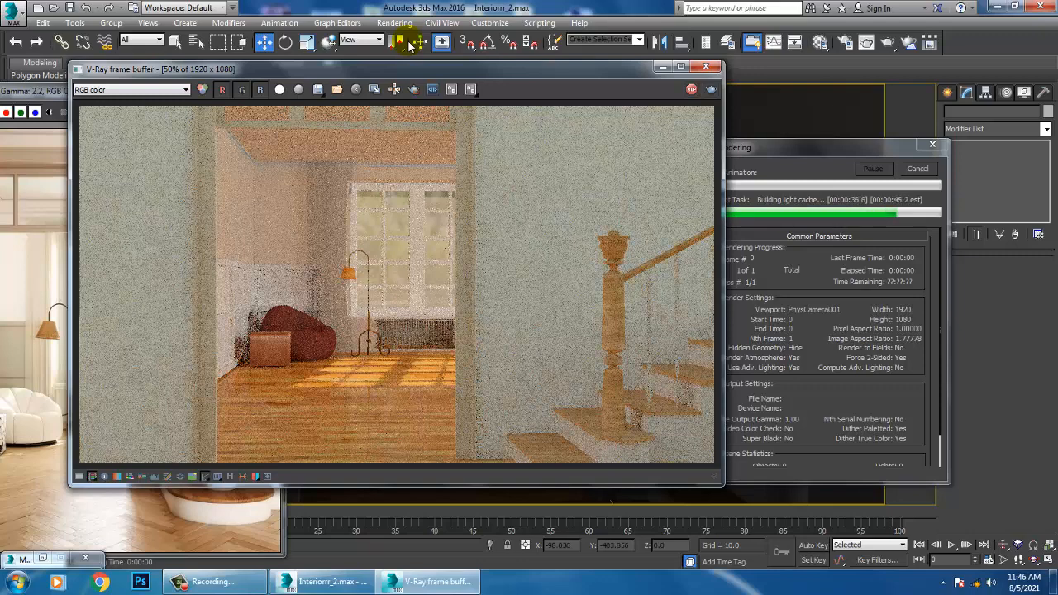
key("Escape")
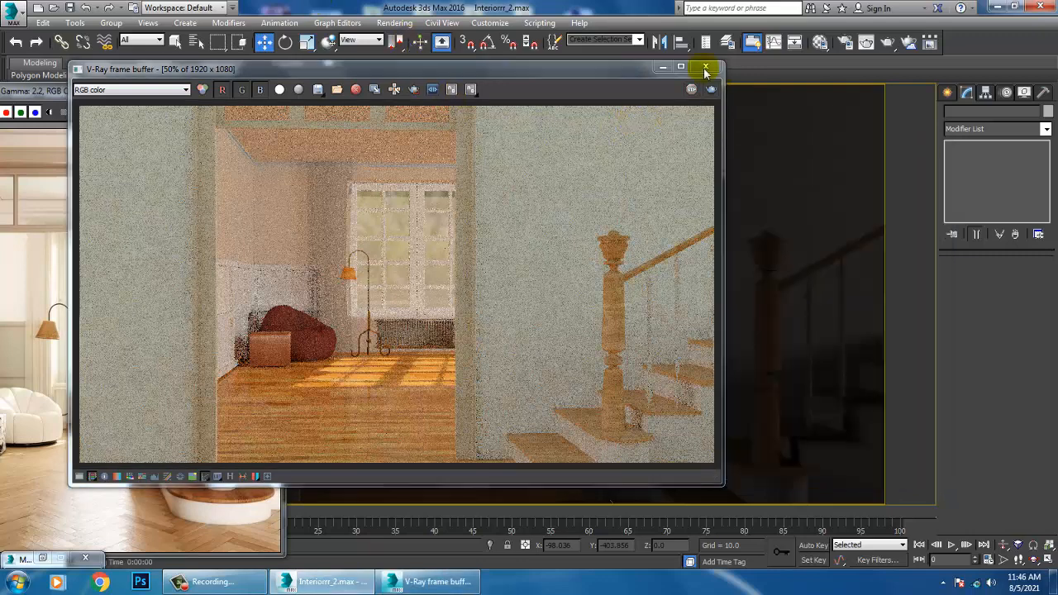
left_click(706, 67)
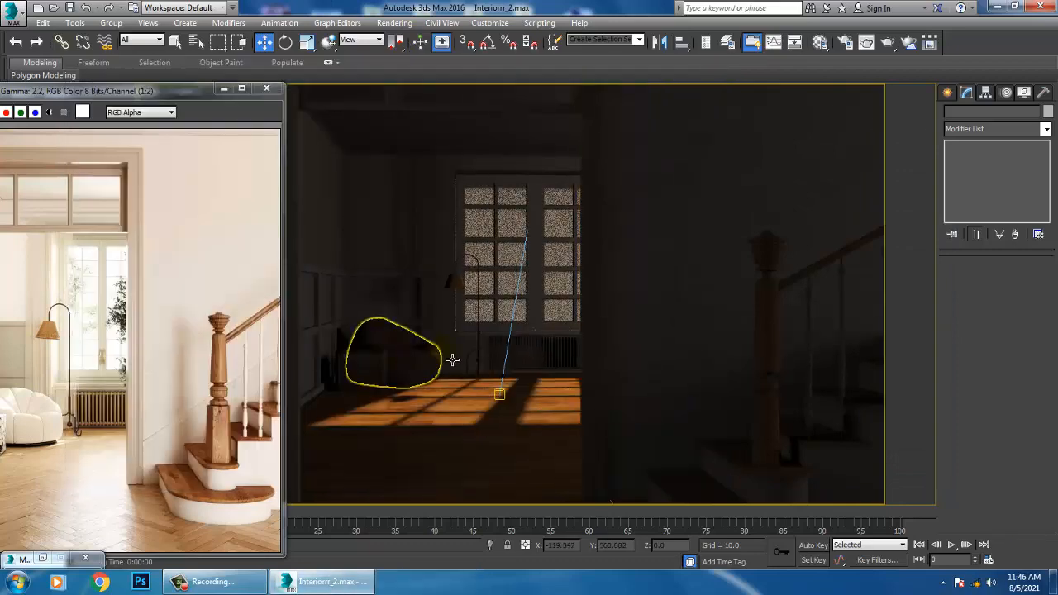
Adjust the height of VRaySun001 above the building, ending at a Z position of about 303
scroll(550, 357, "down", 8)
middle_click_drag(550, 356, 540, 303, "alt")
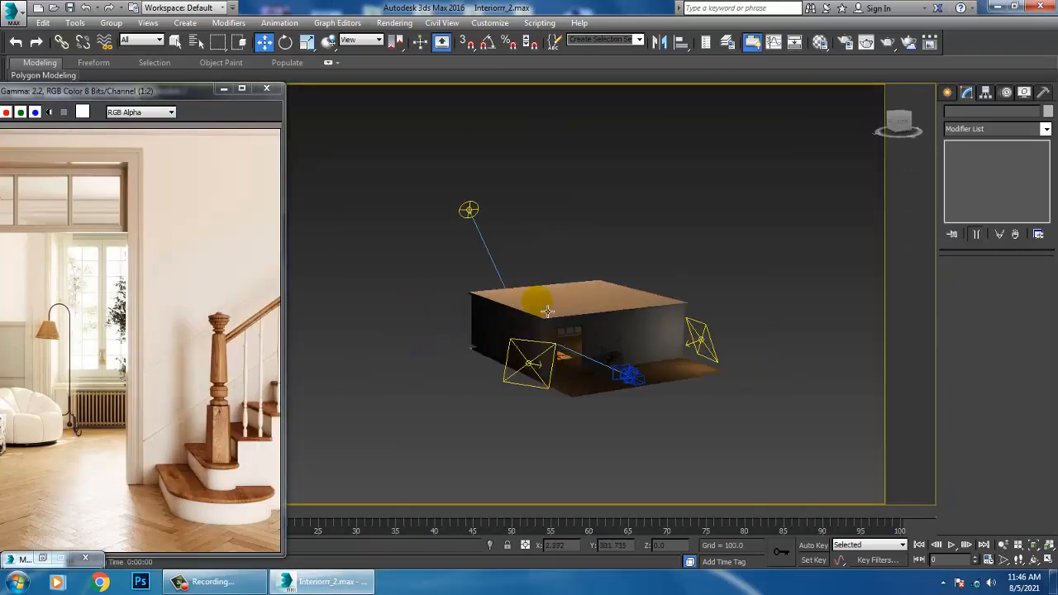
left_click(470, 210)
middle_click_drag(470, 211, 516, 171, "alt")
scroll(505, 209, "up", 3)
left_click_drag(515, 175, 515, 196)
middle_click_drag(515, 197, 556, 280, "alt")
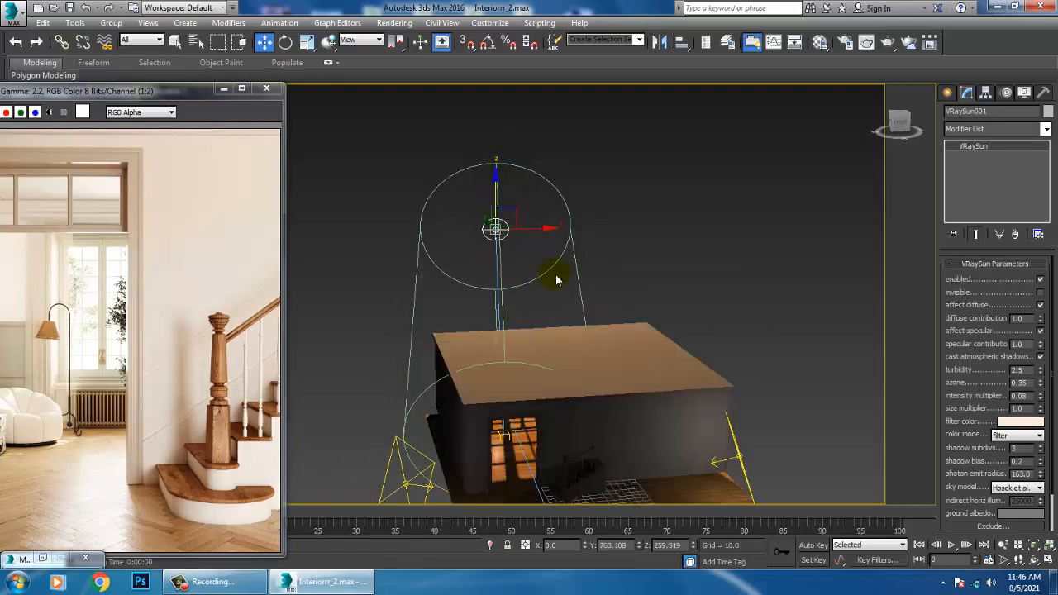
mouse_move(567, 319)
middle_mouse_down("alt")
mouse_move(555, 278)
mouse_move(476, 159)
middle_mouse_up("alt")
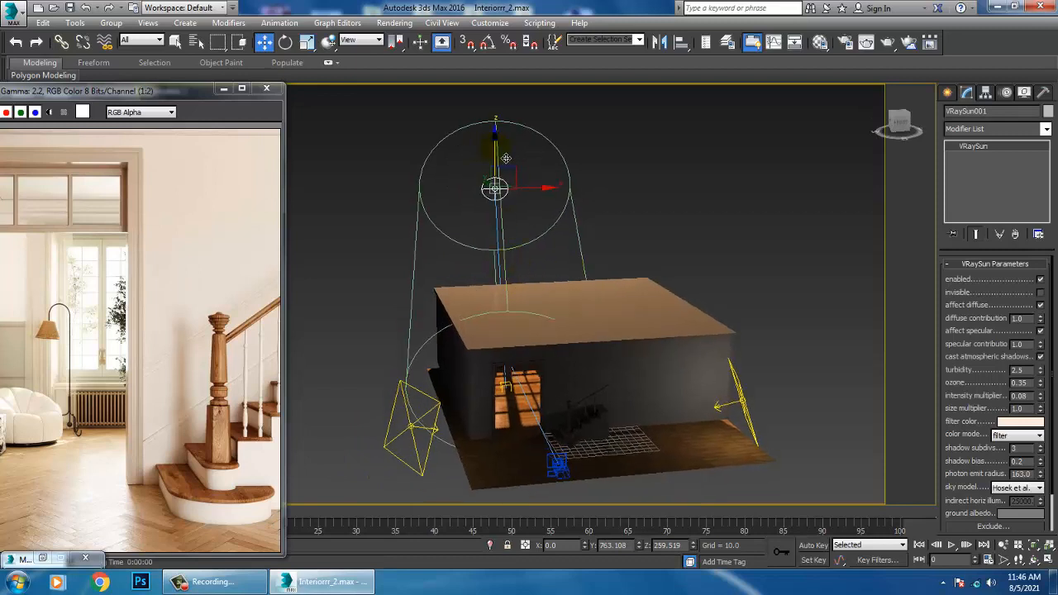
left_click_drag(507, 153, 507, 145)
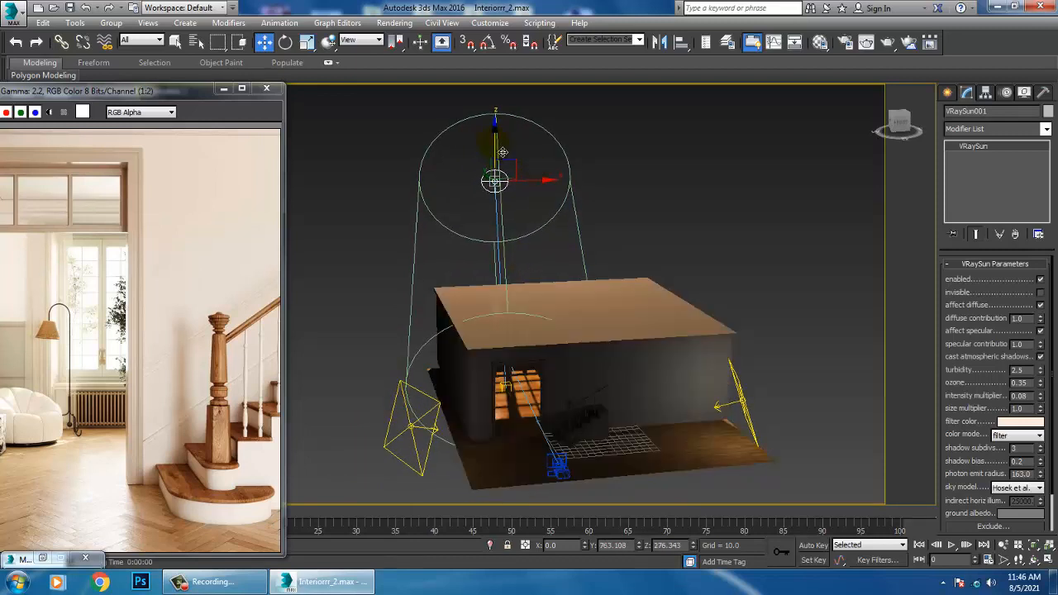
left_click_drag(502, 152, 502, 139)
Examine how the sunlight falls on the interior floor through the window and doorway
middle_click_drag(547, 295, 580, 362, "alt")
scroll(580, 362, "up", 5)
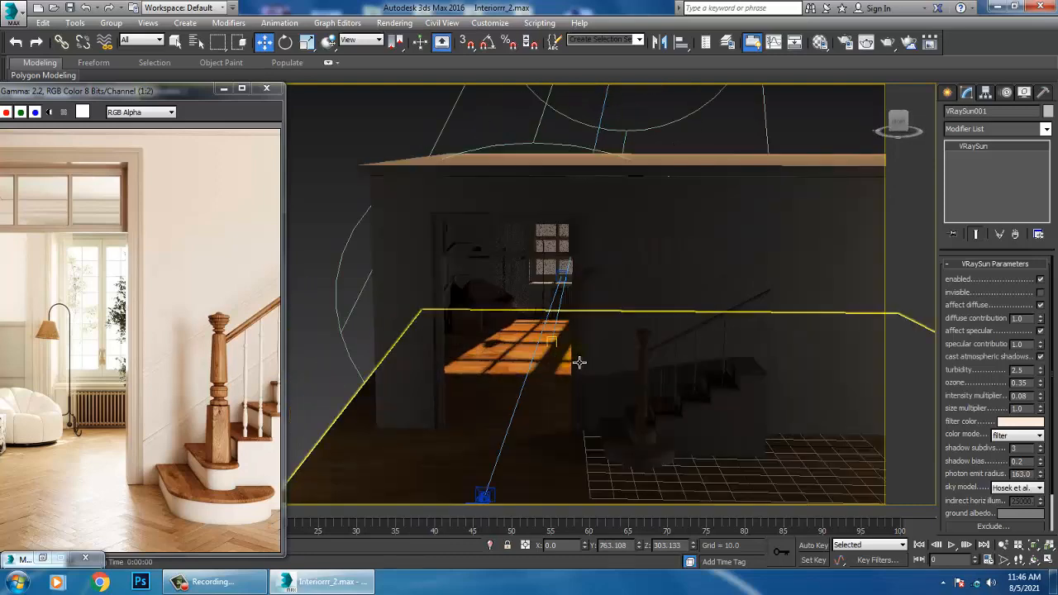
scroll(580, 363, "up", 4)
scroll(645, 366, "up", 3)
middle_click_drag(645, 366, 598, 350, "alt")
scroll(637, 354, "down", 5)
mouse_move(672, 358)
middle_mouse_down("alt")
mouse_move(598, 372)
mouse_move(621, 350)
middle_mouse_up("alt")
scroll(621, 350, "down", 5)
Check the intensity, sampling and texture settings of VRayLight001 inside the building
mouse_move(555, 347)
middle_mouse_down("alt")
mouse_move(664, 281)
mouse_move(667, 316)
middle_mouse_up("alt")
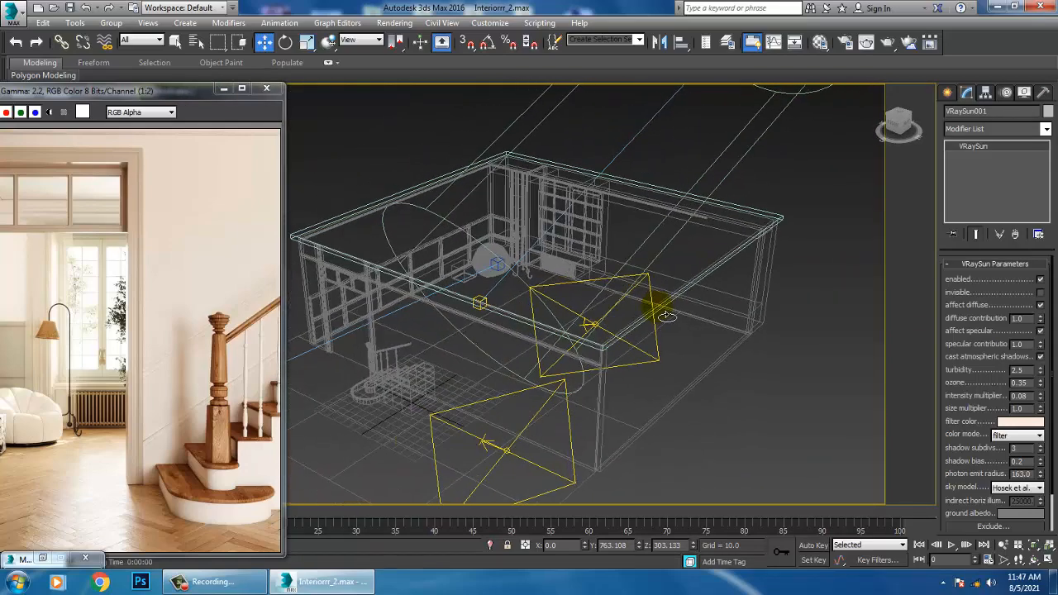
scroll(667, 315, "up", 3)
left_click(586, 264)
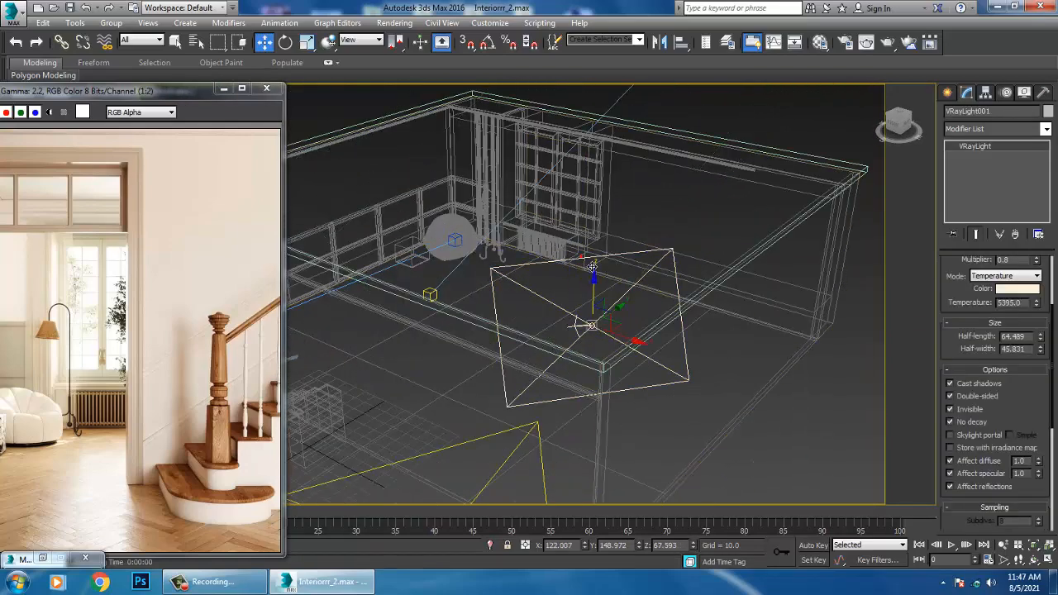
middle_click_drag(592, 266, 661, 285, "alt")
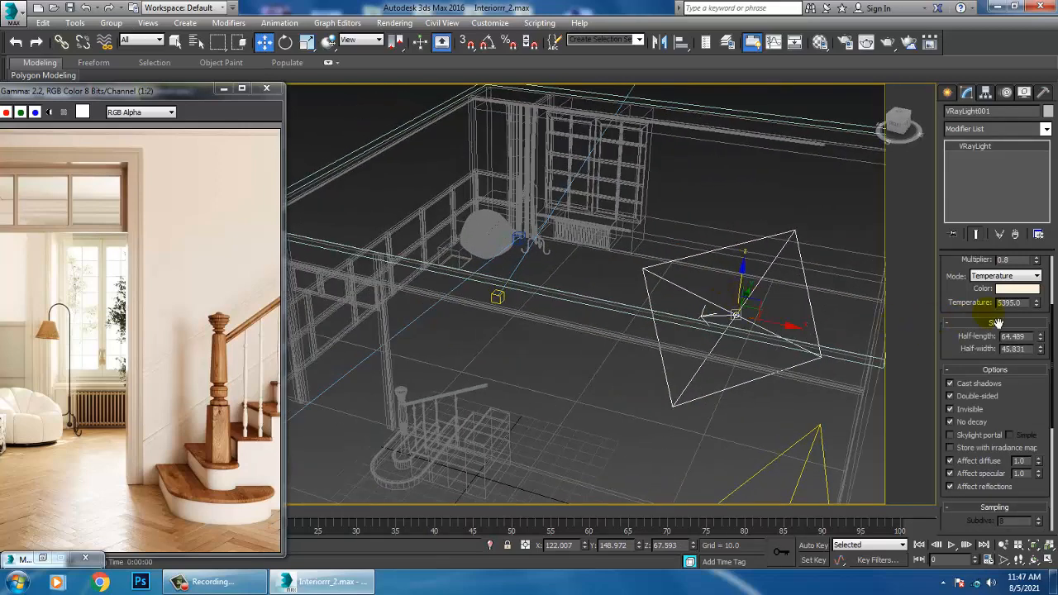
scroll(957, 300, "down", 5)
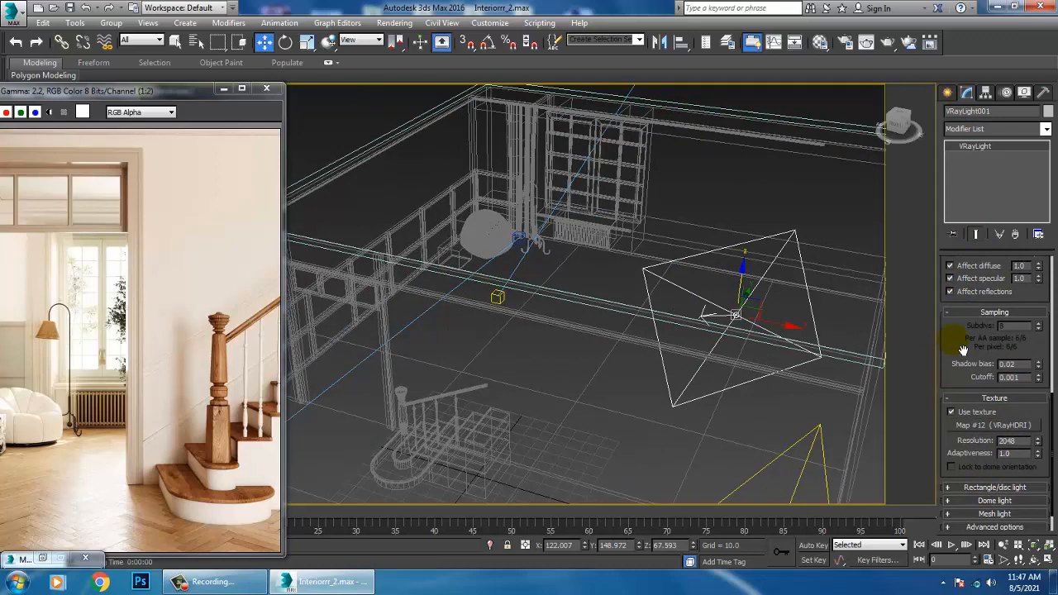
scroll(963, 350, "down", 1)
Clone VRayLight002 to the front of the doorway, rotate the copy toward the room, and align it with the opening
key("F3")
scroll(722, 333, "down", 5)
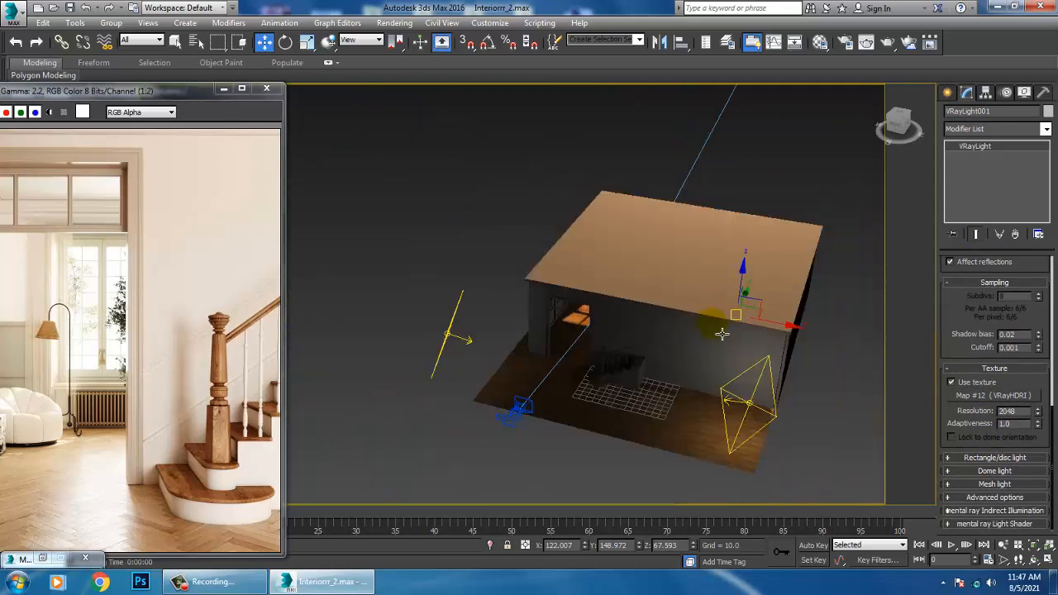
middle_click_drag(721, 334, 835, 361, "alt")
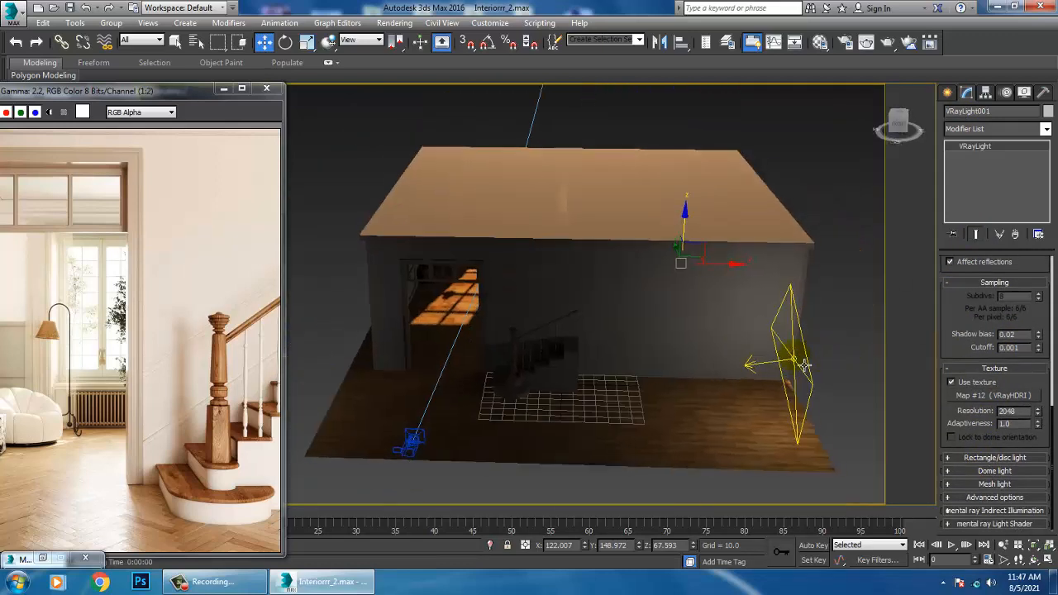
mouse_move(804, 368)
left_mouse_down("shift")
mouse_move(514, 364)
mouse_move(400, 386)
left_mouse_up("shift")
left_click(527, 345)
key("e")
key("w")
left_click_drag(509, 359, 486, 357)
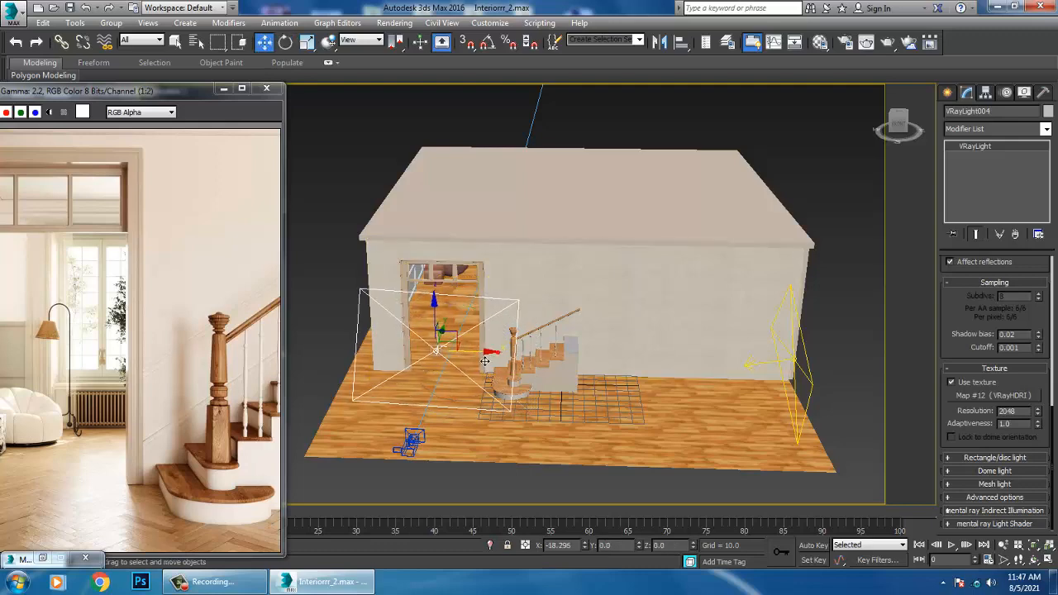
middle_click_drag(472, 358, 432, 354, "alt")
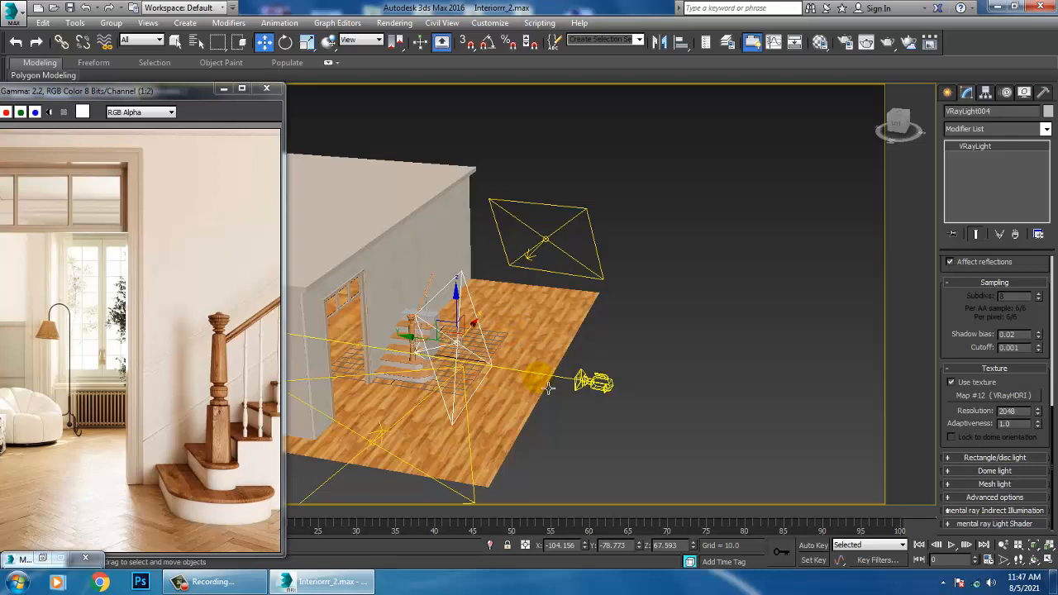
key("super")
key("super")
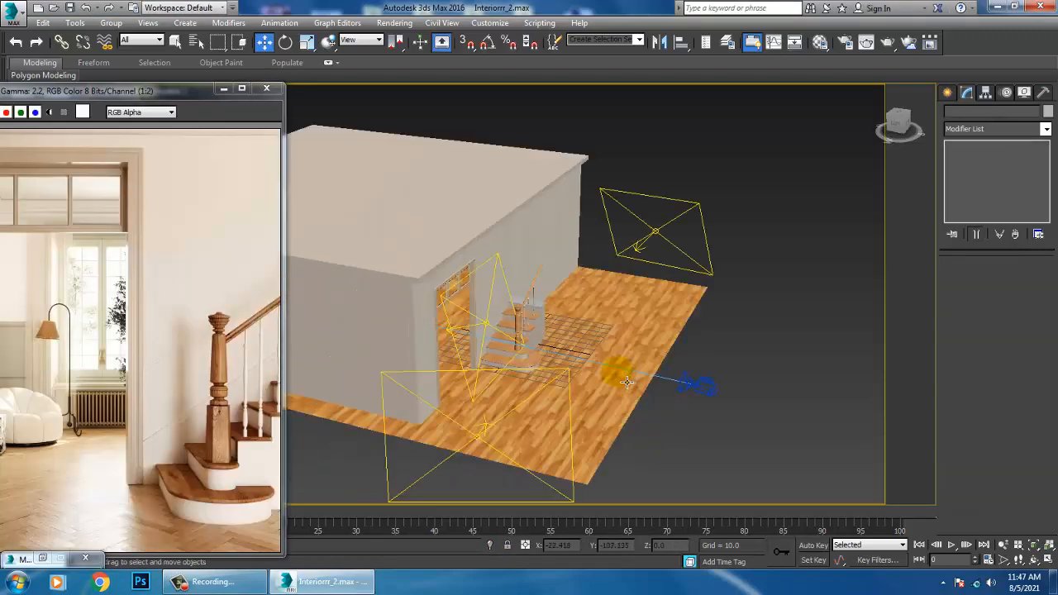
Move the cloned light back into the doorway at a Y position of about 54.7 and adjust its rotation
left_click(492, 327)
left_click_drag(497, 334, 397, 320)
middle_click_drag(523, 345, 458, 329, "alt")
key("z")
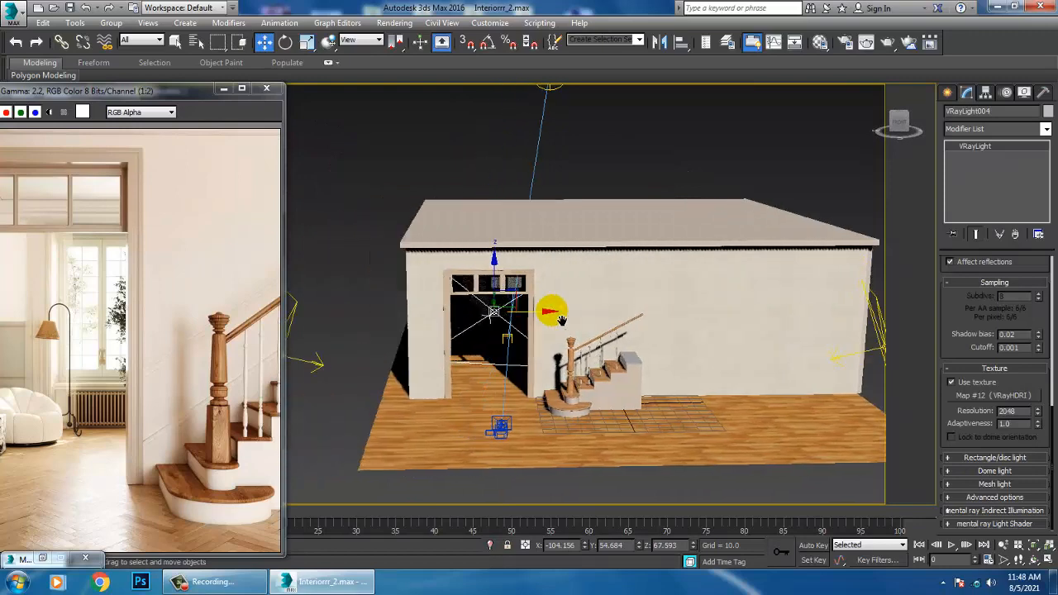
key("e")
left_click_drag(579, 304, 580, 306)
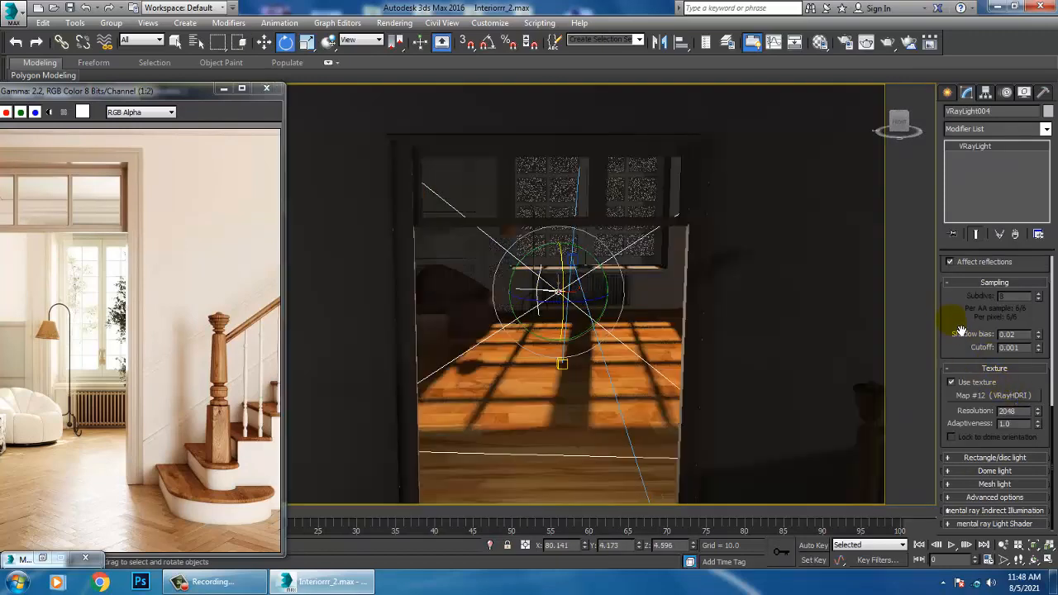
Set the intensity multiplier of the cloned doorway light VRayLight004 to 0.08
left_click_drag(962, 330, 1003, 584)
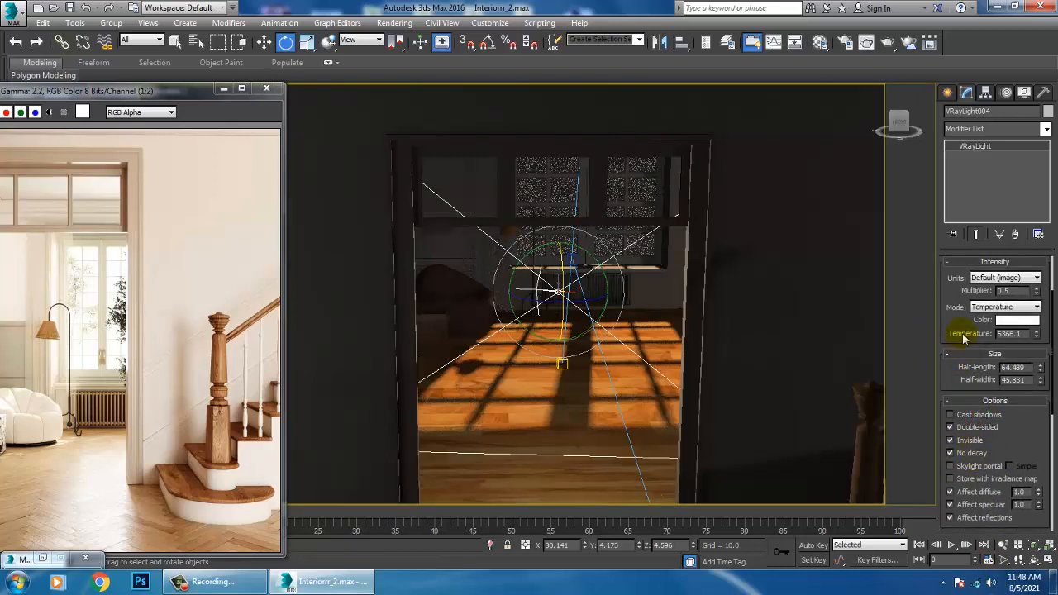
left_click_drag(1019, 291, 937, 303)
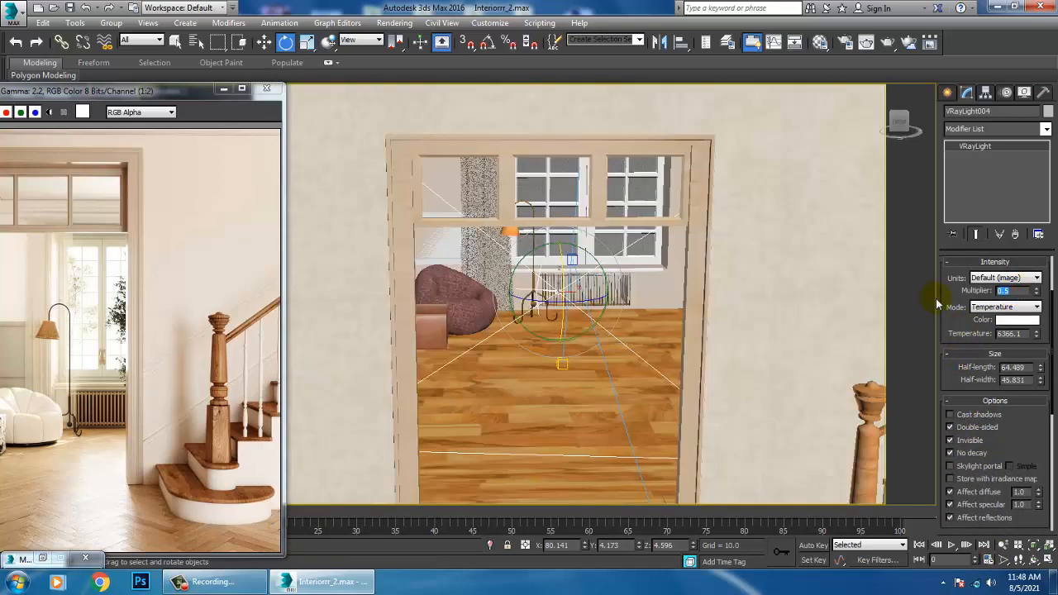
type("1.5")
key("Return")
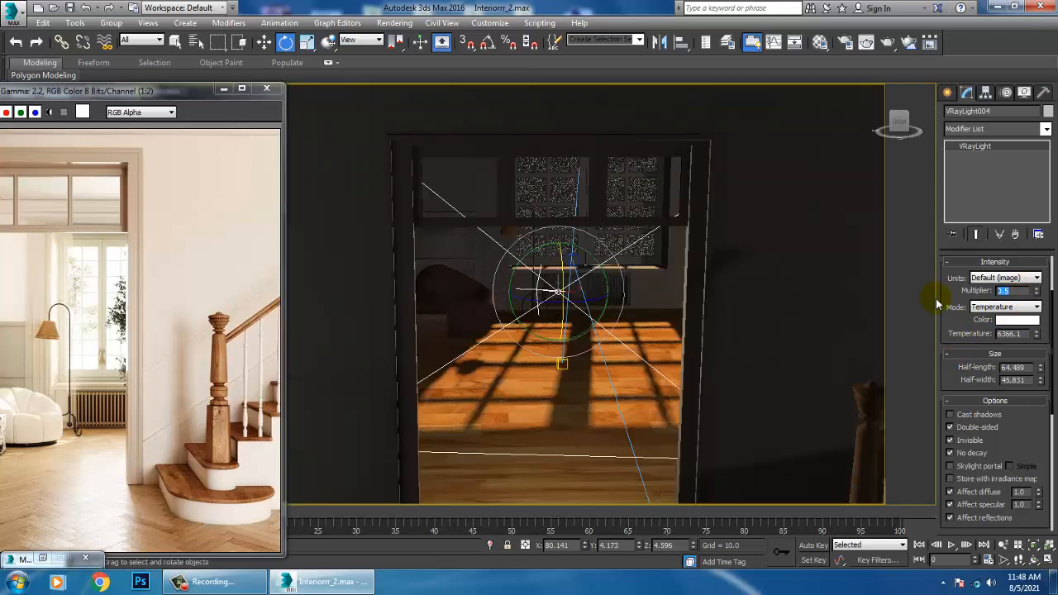
type("0.")
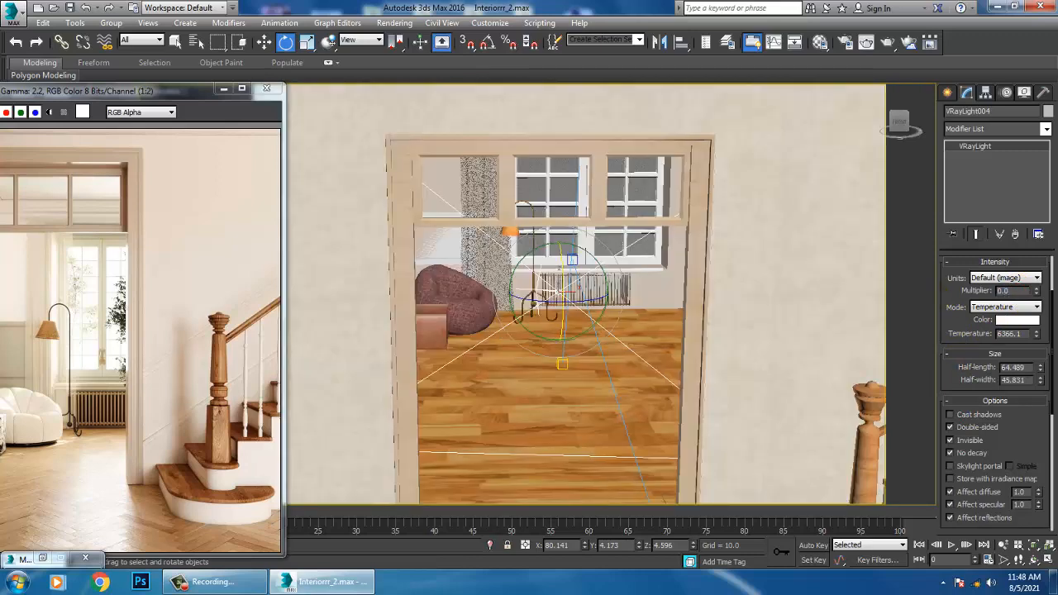
type("0")
key("Return")
key("Return")
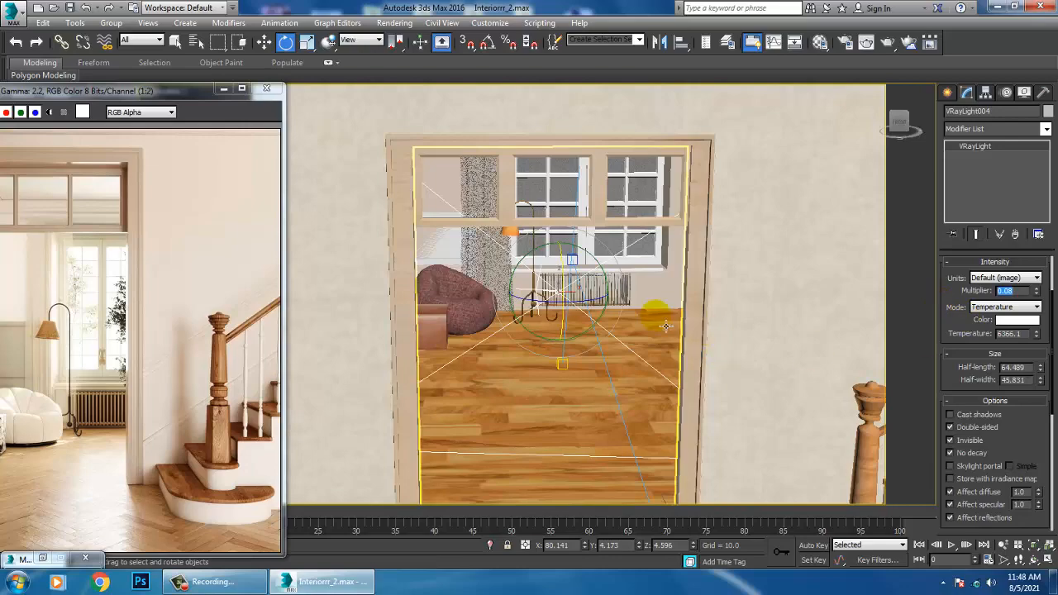
Run a test render of the PhysCamera001 view and close it during the light cache calculation
middle_click_drag(646, 310, 648, 350, "alt")
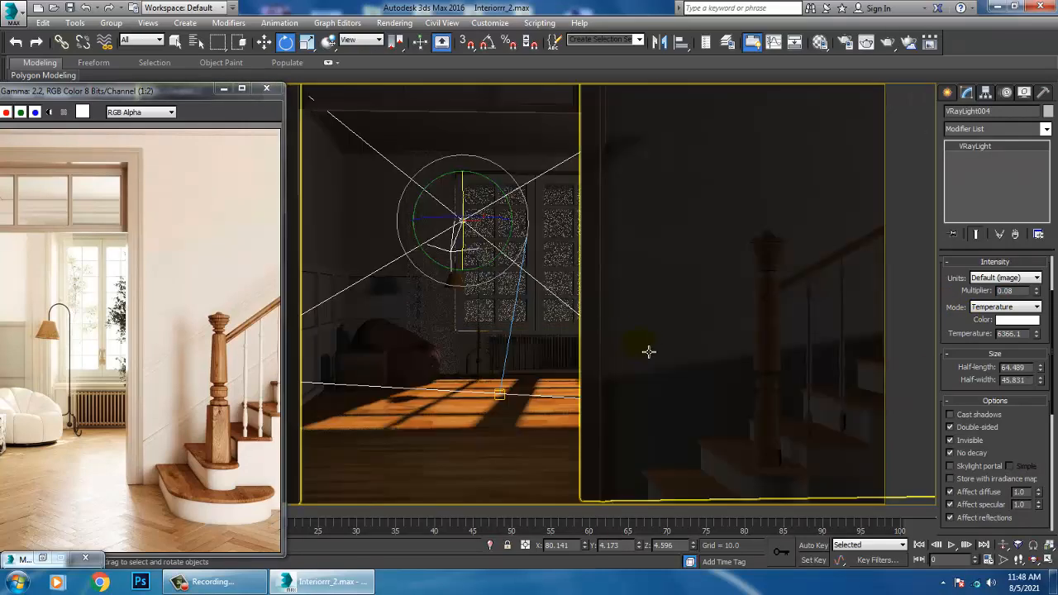
left_click(394, 22)
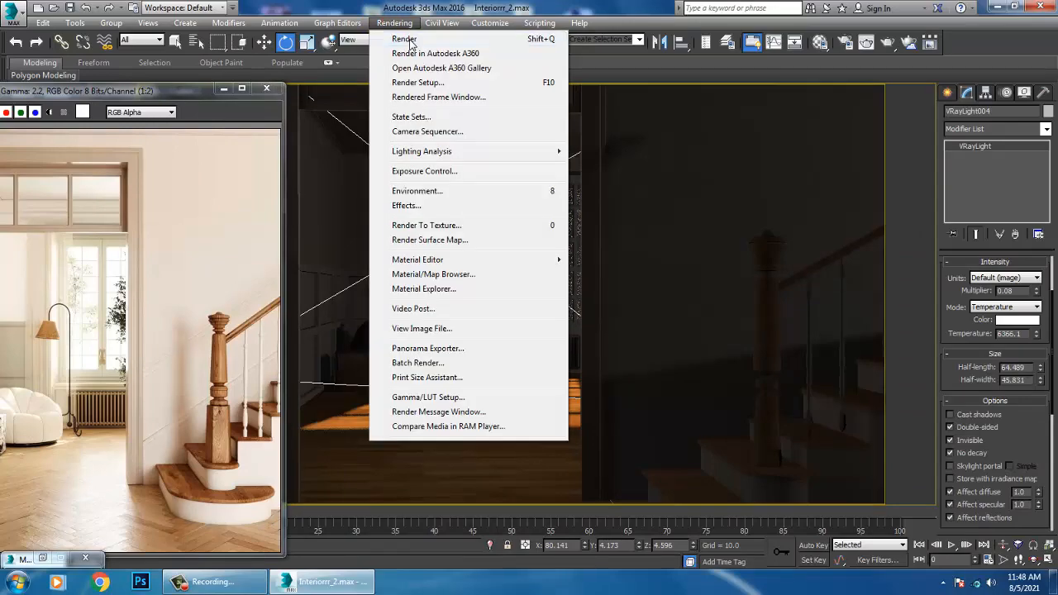
left_click(413, 36)
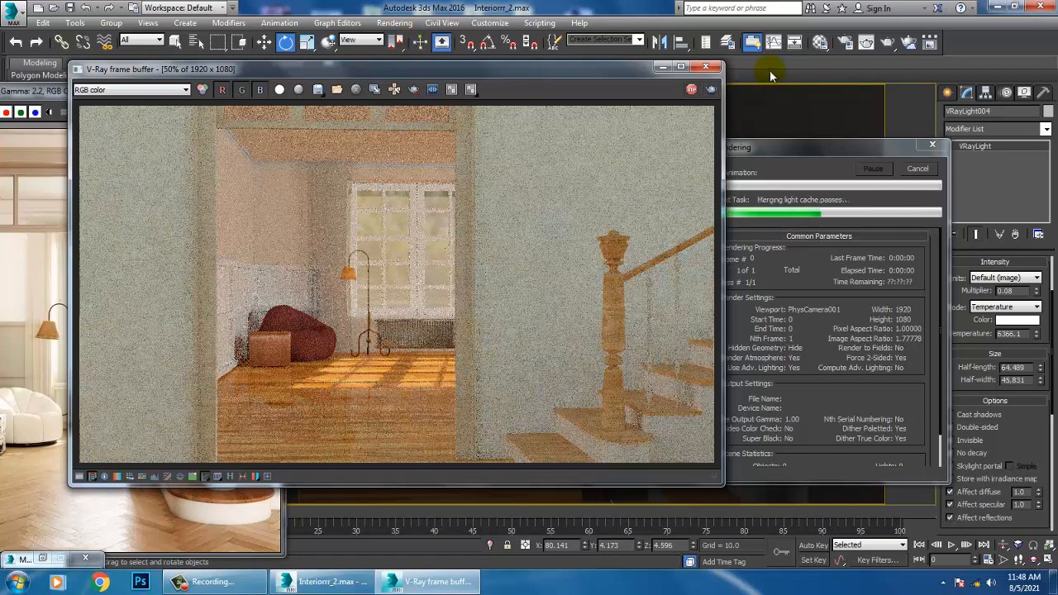
left_click(707, 66)
Move VRayLight002 farther out from the staircase to a Y position of about -113.2 and return to the camera view
left_click(770, 296)
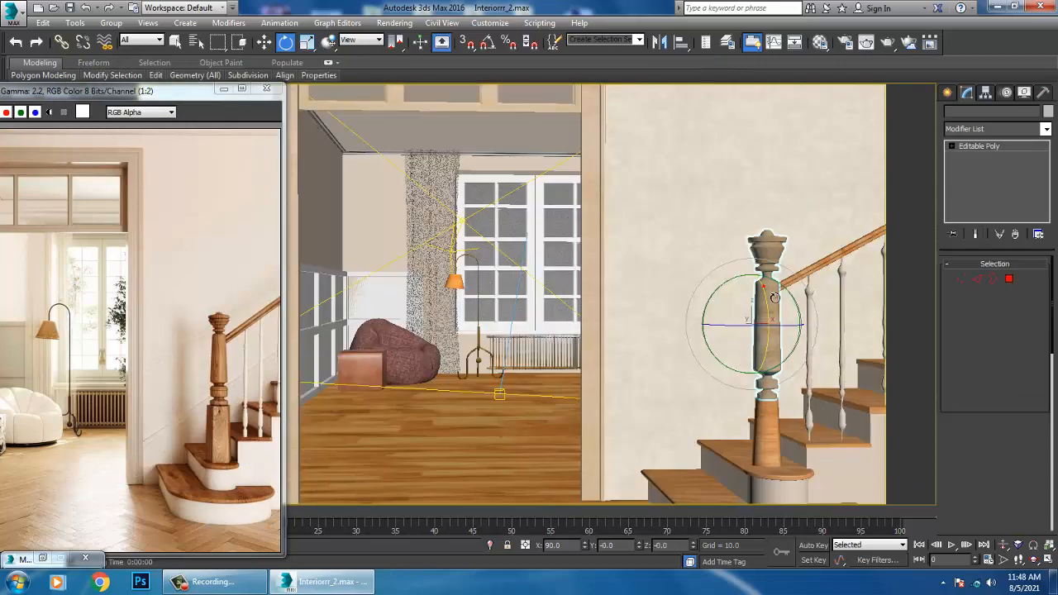
key("p")
mouse_move(766, 302)
middle_mouse_down("alt")
mouse_move(744, 299)
mouse_move(761, 309)
middle_mouse_up("alt")
left_click(734, 295)
key("w")
left_click_drag(778, 307, 559, 328)
key("e")
key("w")
middle_click_drag(559, 328, 603, 312, "alt")
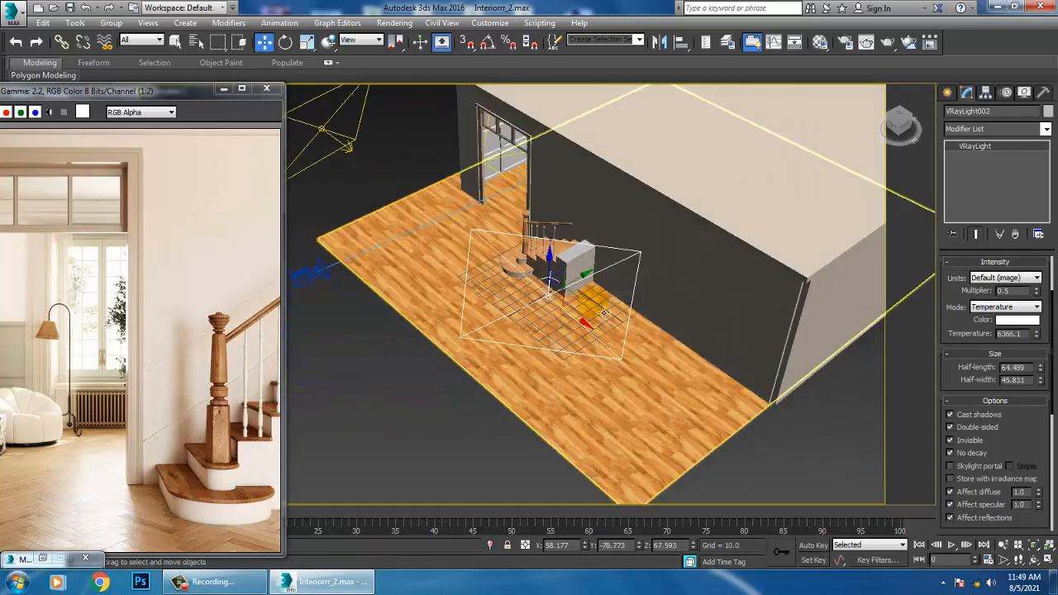
left_click_drag(603, 313, 543, 294)
middle_click_drag(530, 296, 695, 290, "alt")
key("c")
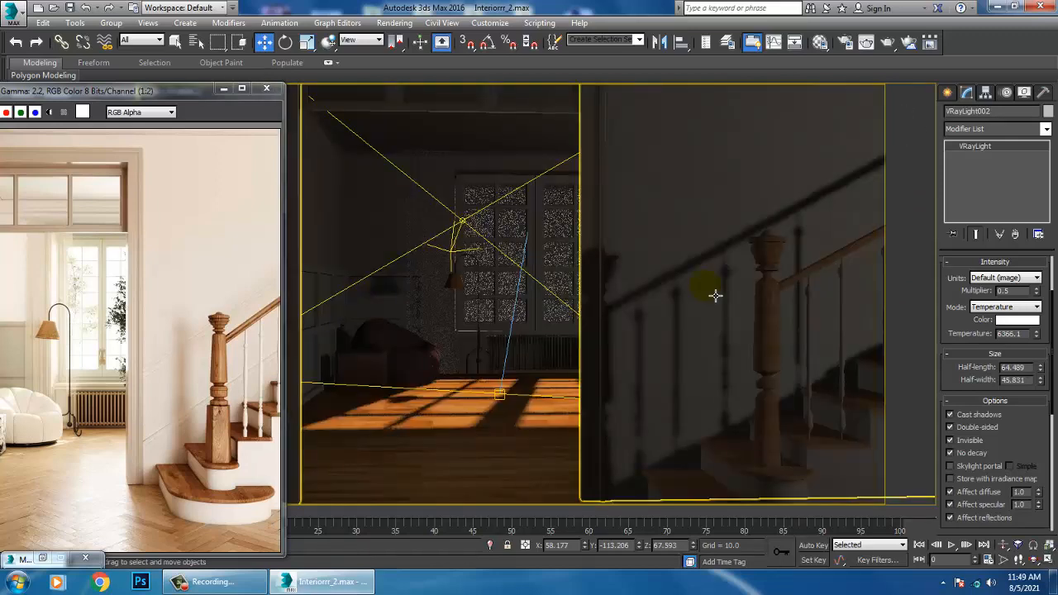
Run a test render of the camera view, stop it during the first prepass, and save the scene
left_click(394, 22)
left_click(398, 38)
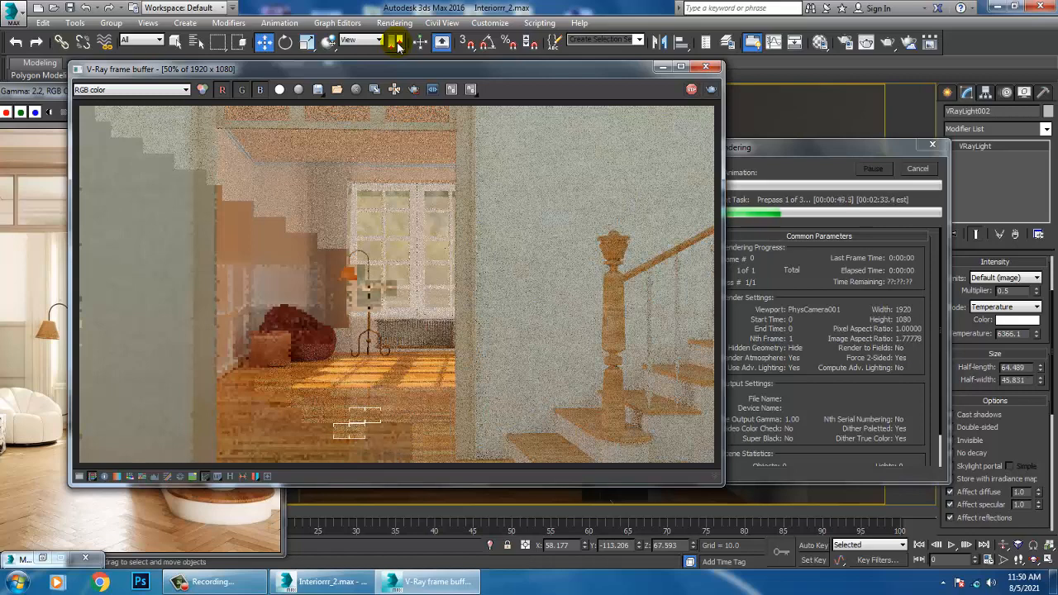
key("Escape")
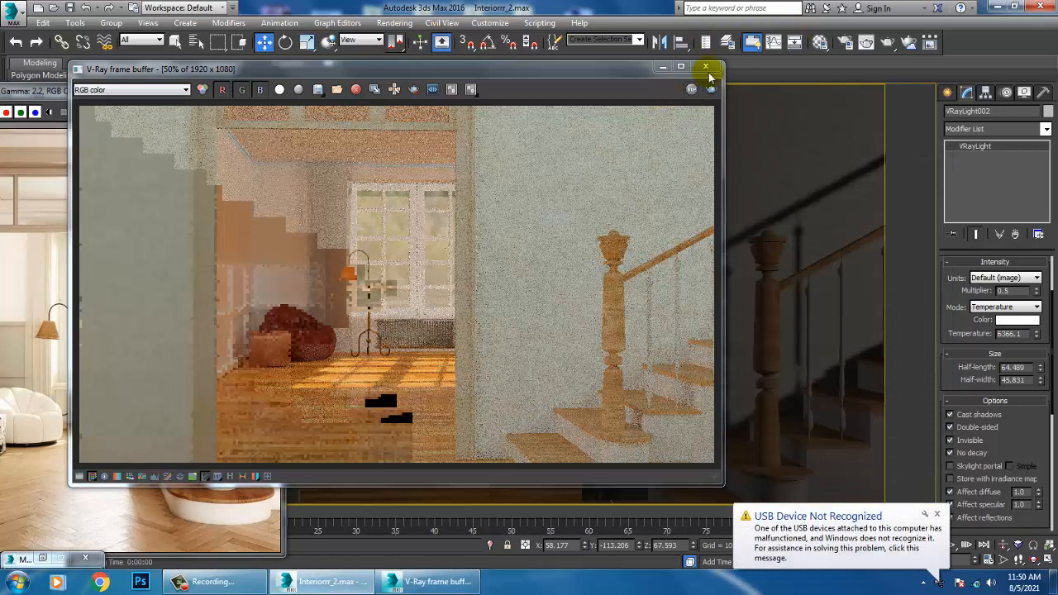
left_click(937, 516)
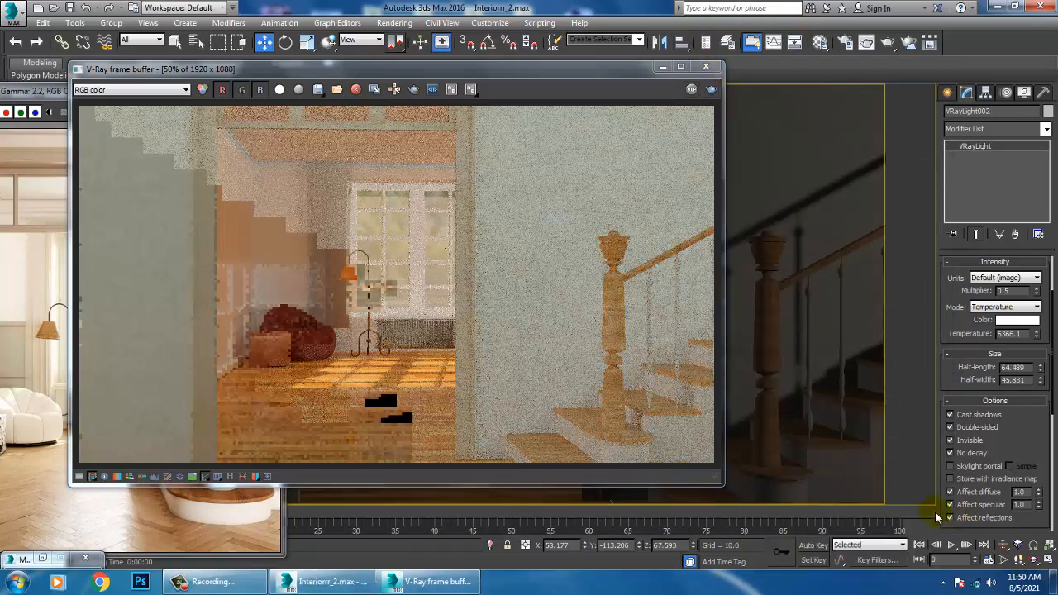
left_click(705, 66)
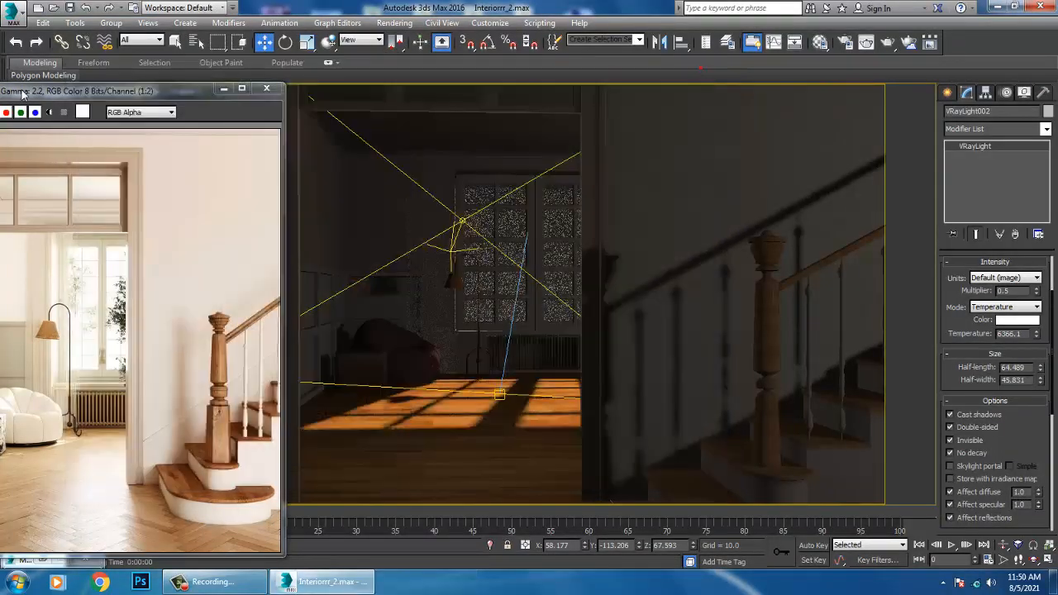
left_click(70, 8)
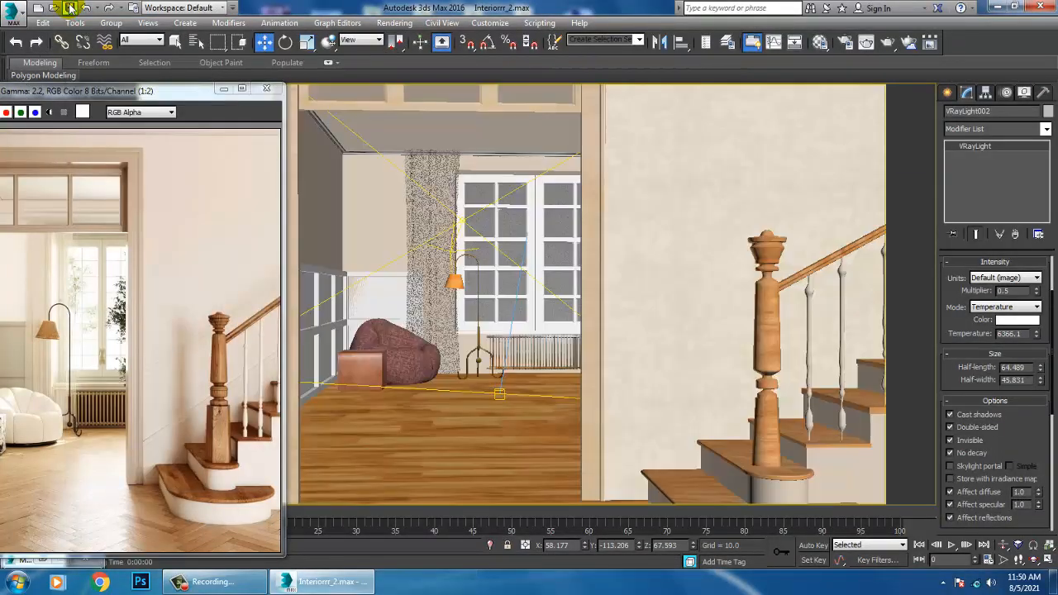
Select the left window sash and view it up close from outside the room with the Material Editor restored
left_click(529, 280)
left_click(469, 246)
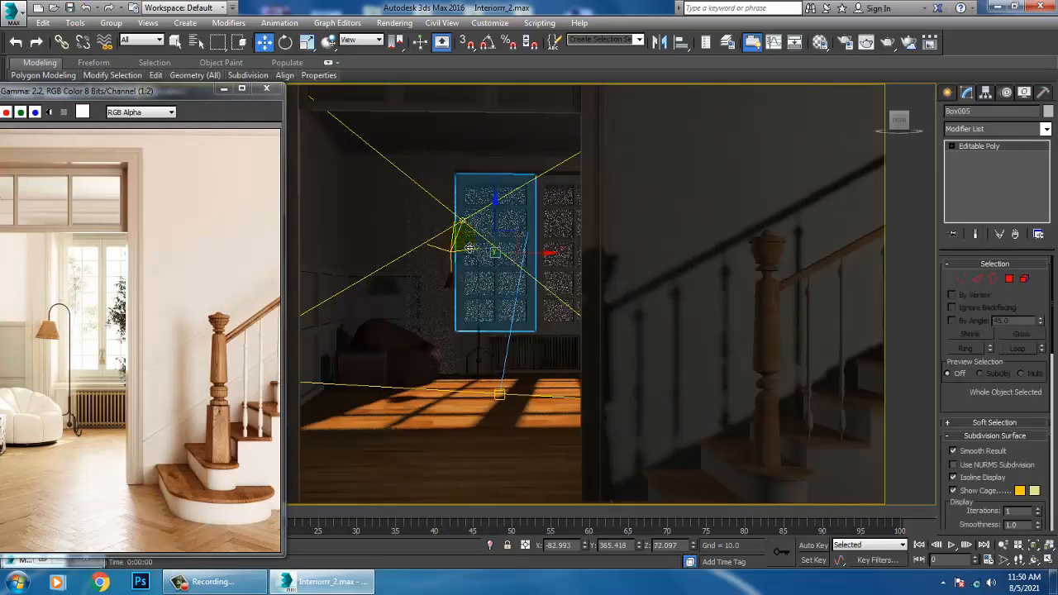
key("z")
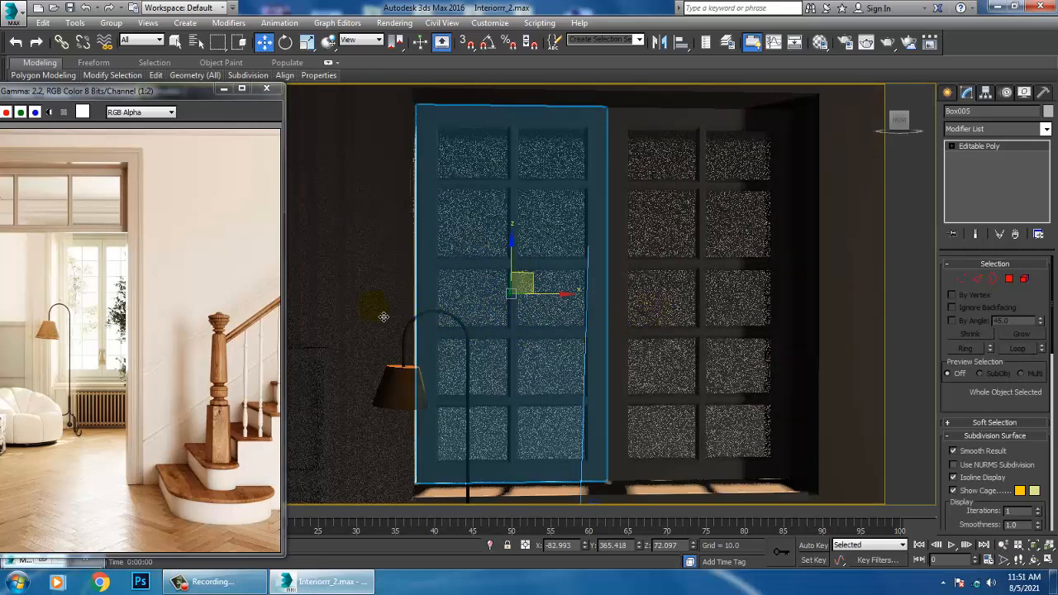
mouse_move(353, 585)
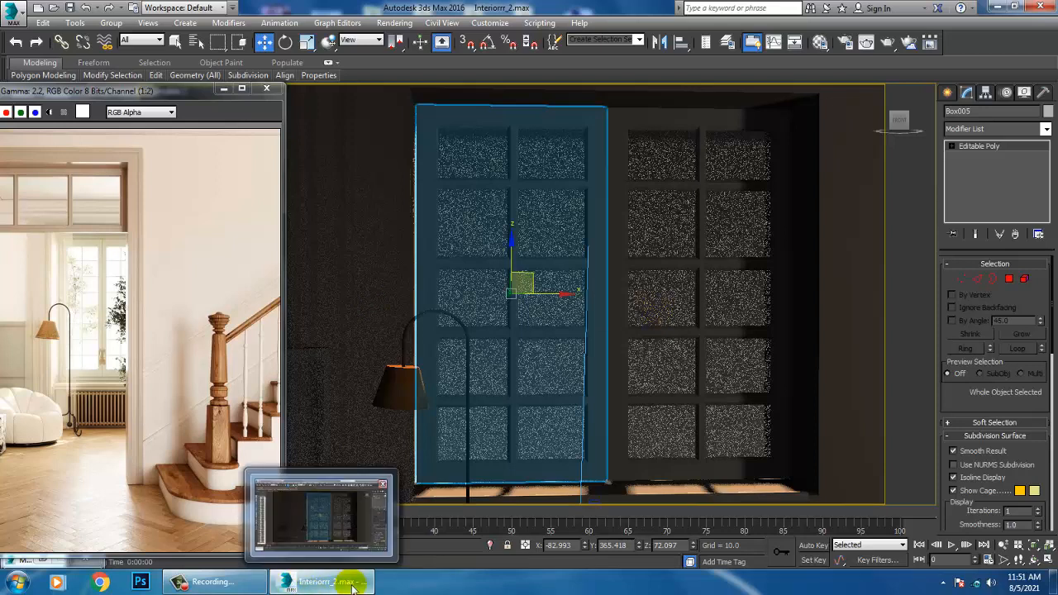
left_click(600, 374)
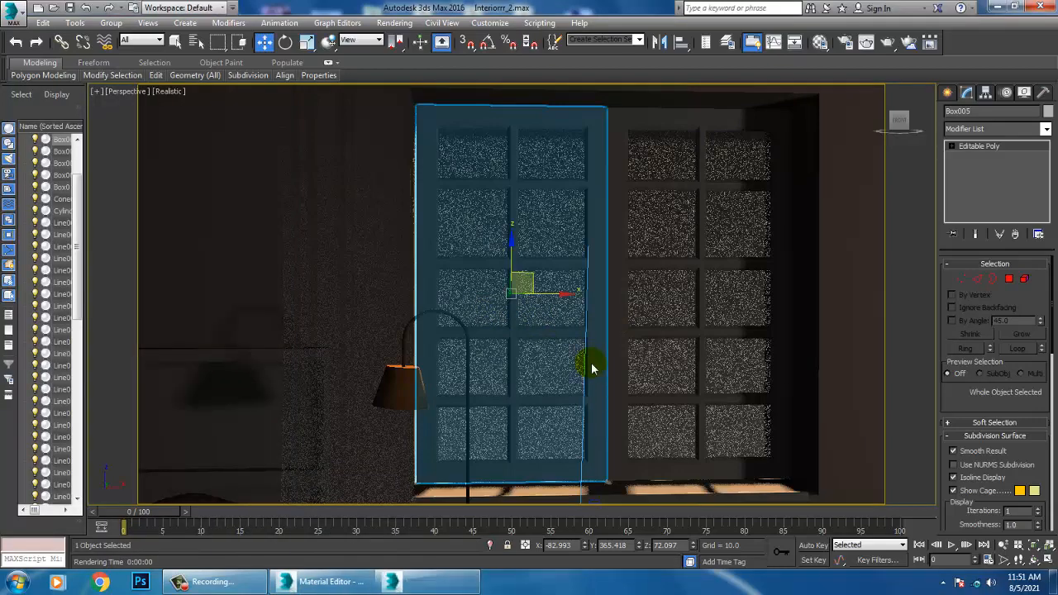
key("super+d")
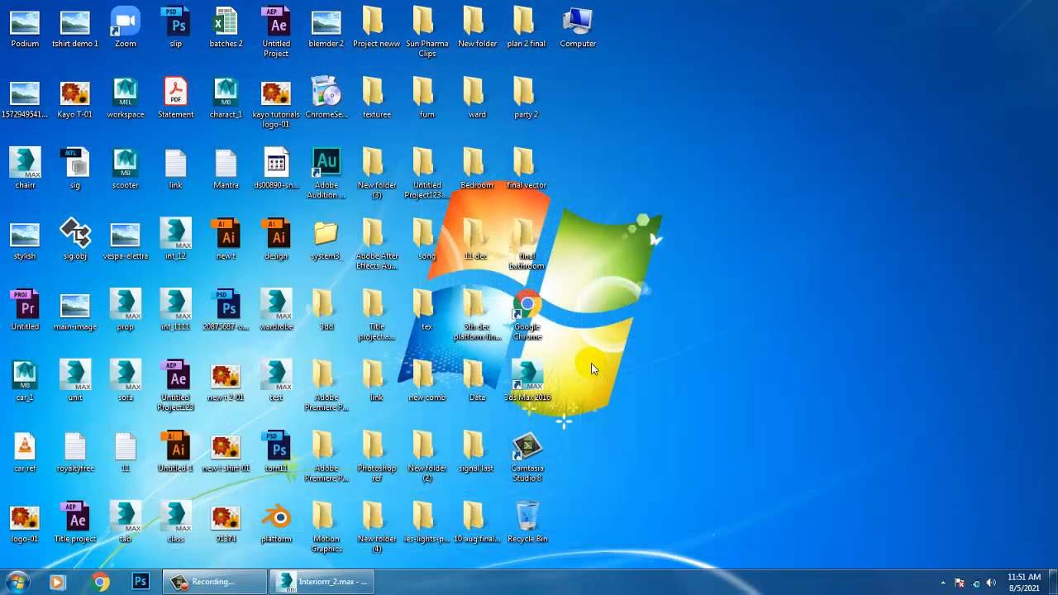
left_click(335, 581)
middle_click_drag(416, 284, 614, 220, "alt")
key("alt+w")
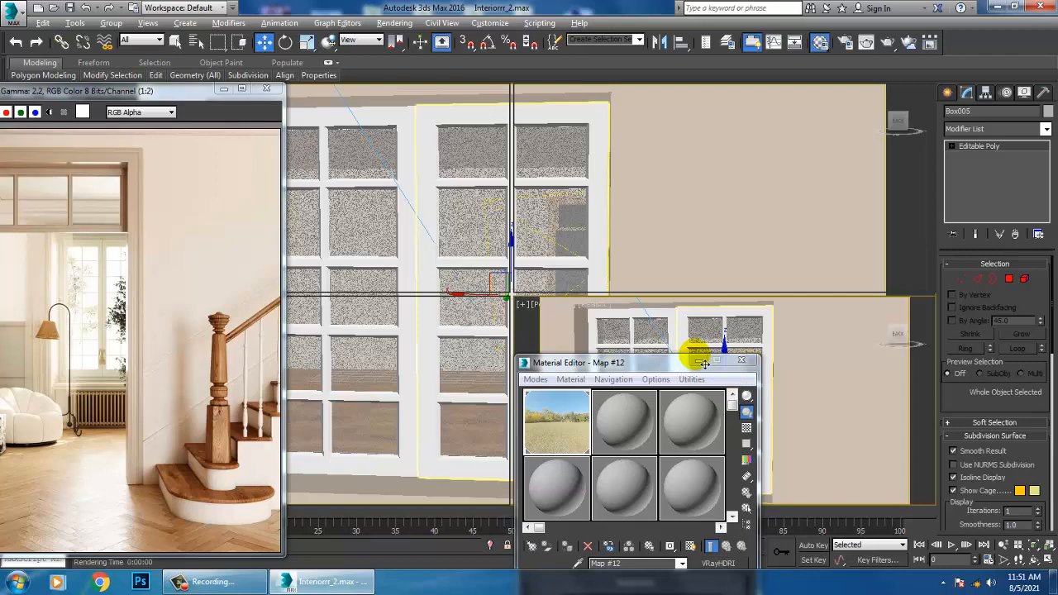
Enter vertex editing on the selected window sash and select its left-edge vertices in the front wireframe view
key("f")
key("alt+w")
middle_click_drag(630, 265, 684, 243)
scroll(684, 243, "up", 2)
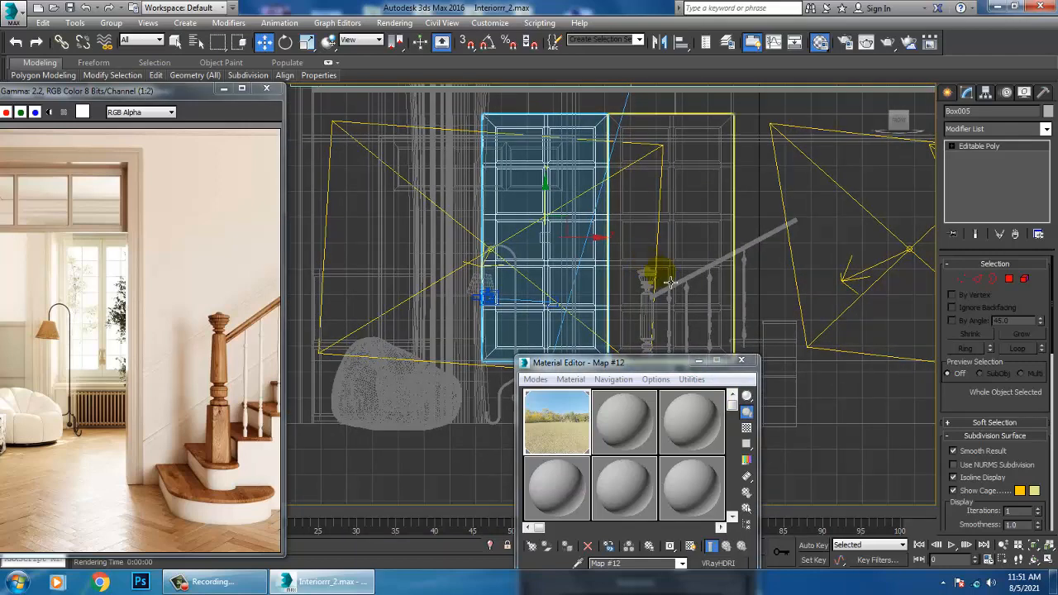
key("alt+w")
middle_click(821, 369)
key("alt+w")
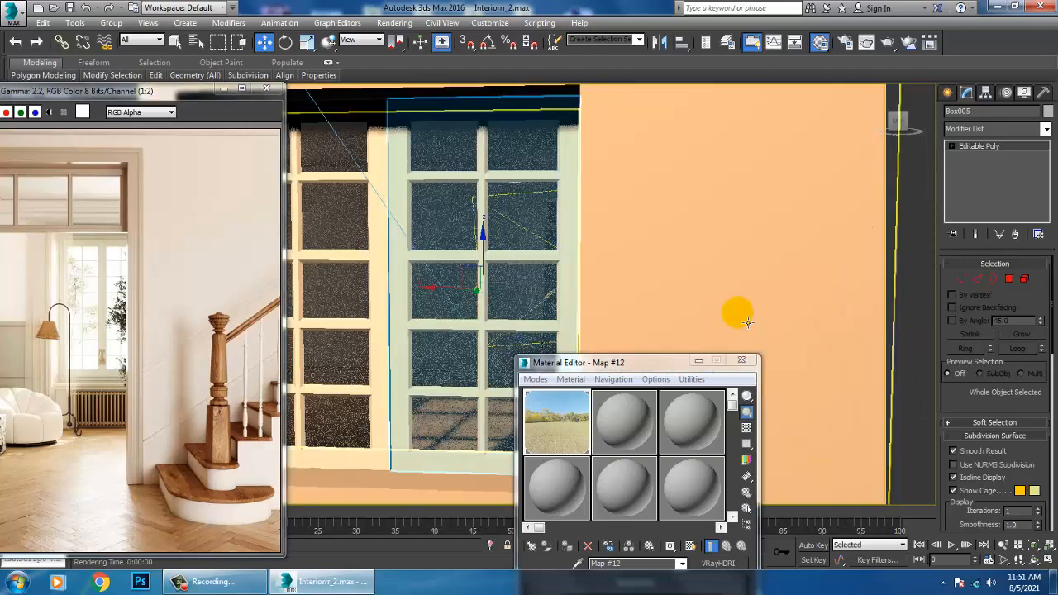
key("F3")
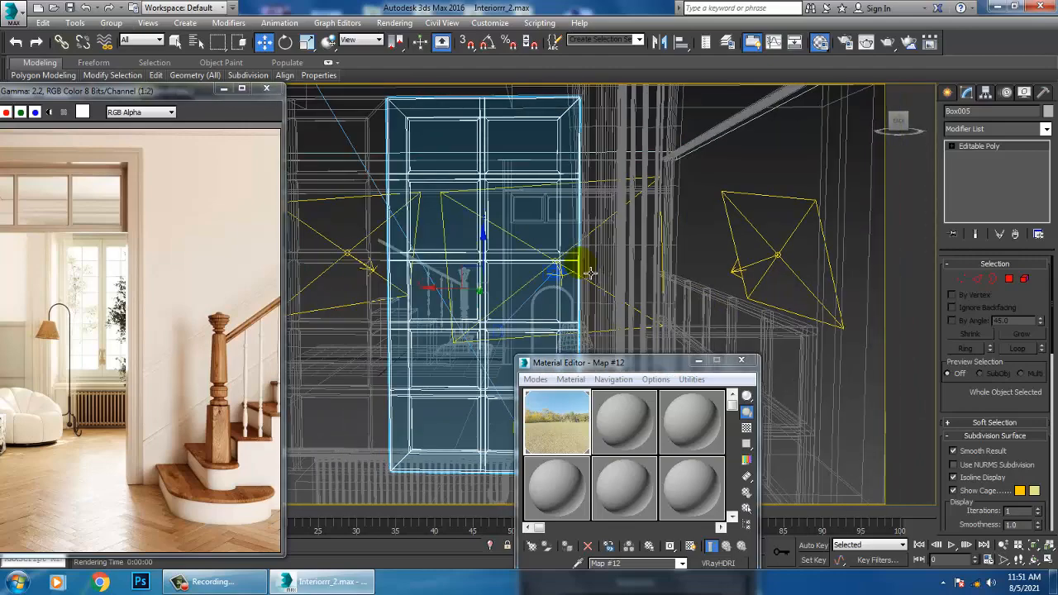
key("1")
scroll(600, 275, "down", 3)
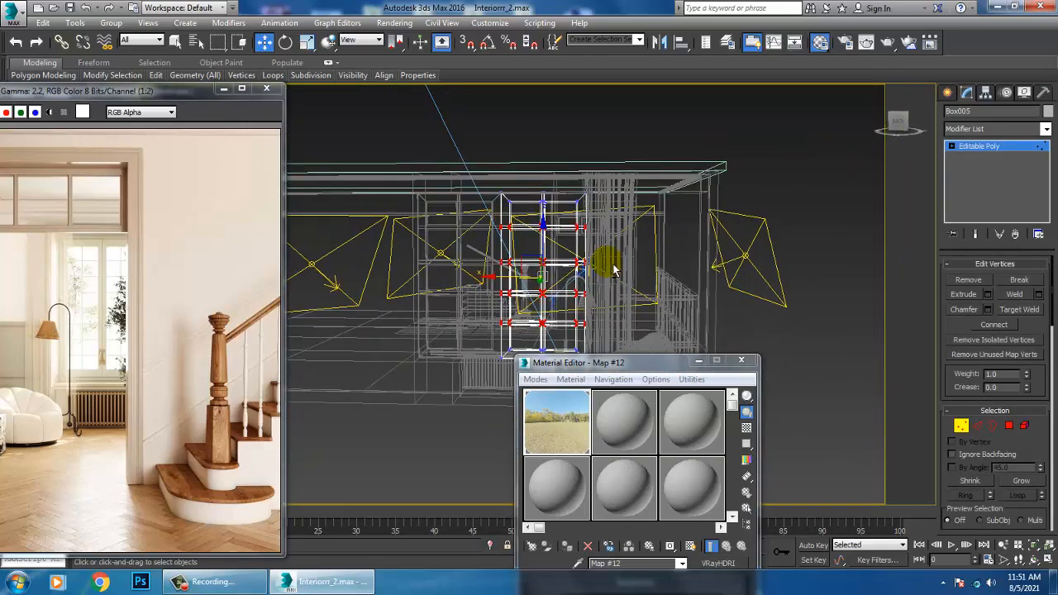
key("alt+w")
scroll(617, 260, "up", 3)
key("alt+w")
scroll(686, 211, "up", 2)
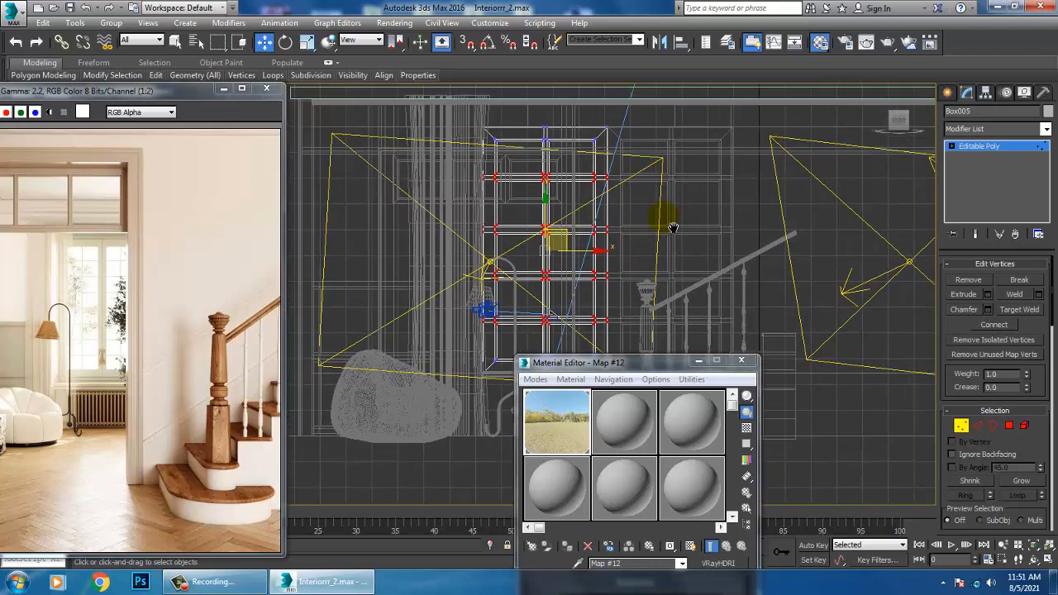
left_click_drag(455, 111, 484, 422)
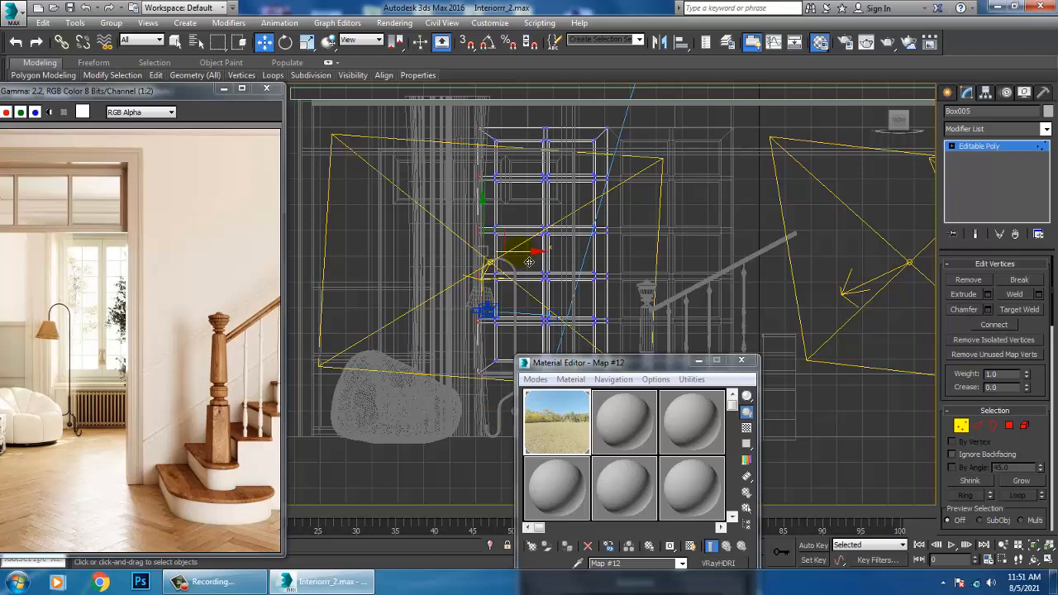
Minimize the Material Editor and return to the full-size PhysCamera001 view
left_click(699, 362)
key("c")
key("alt+w")
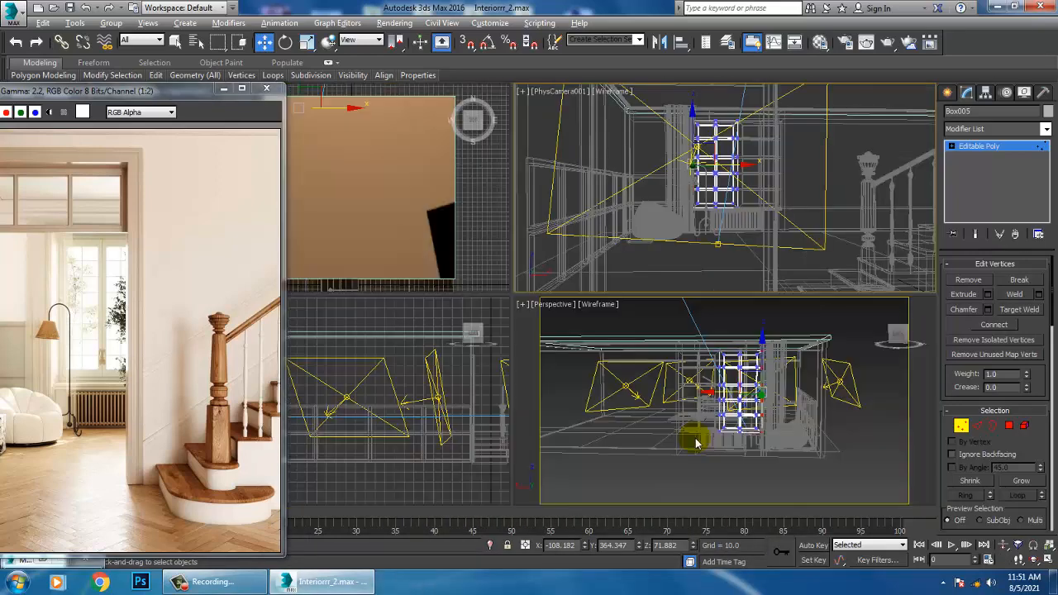
left_click(668, 406)
key("c")
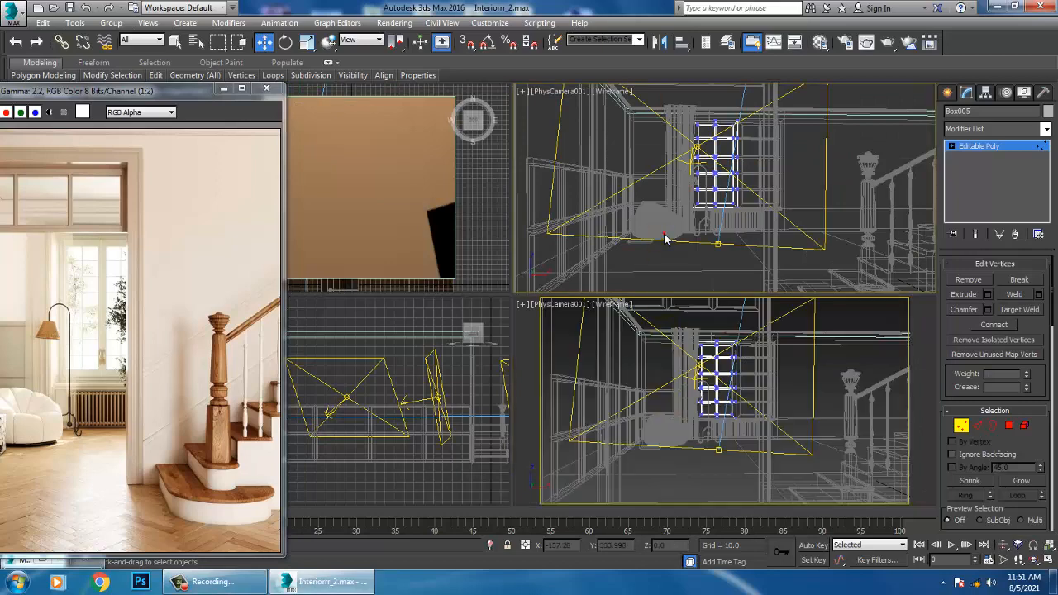
key("f")
left_click(601, 368)
key("alt+w")
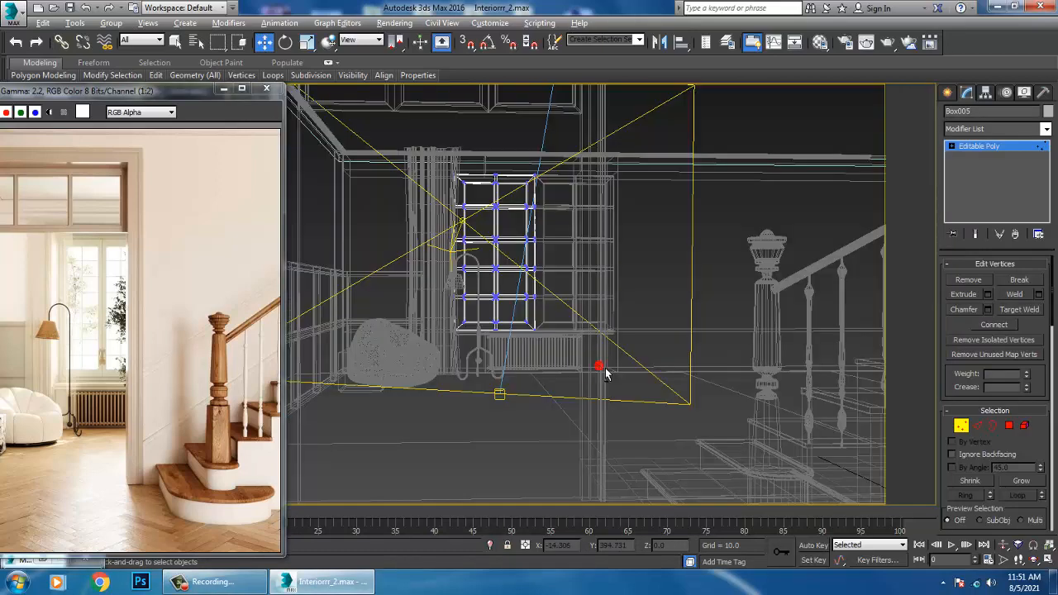
Exit vertex editing in the shaded camera view and start another test render
key("F3")
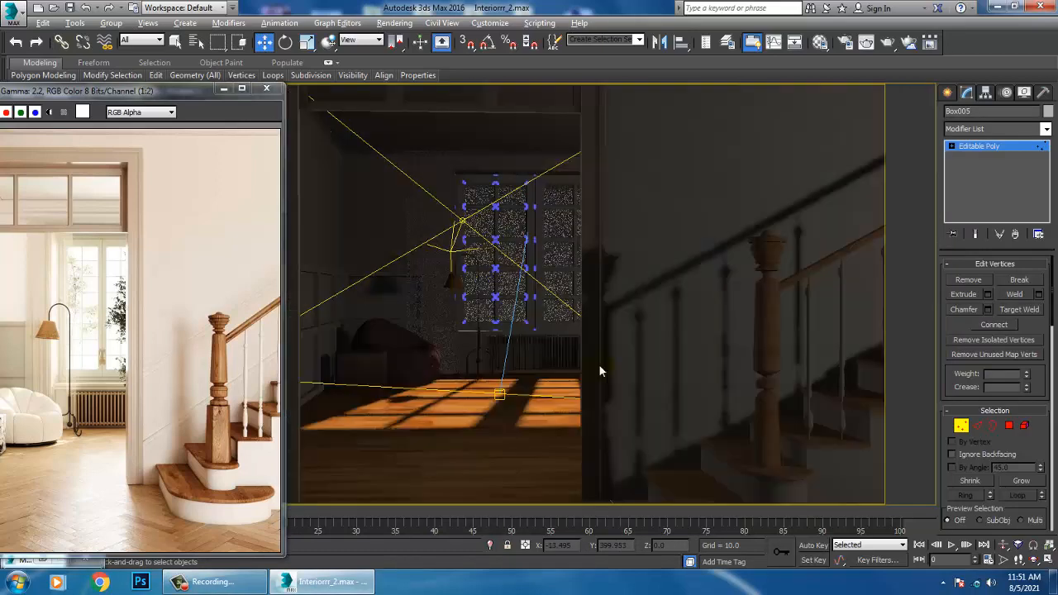
left_click(1009, 149)
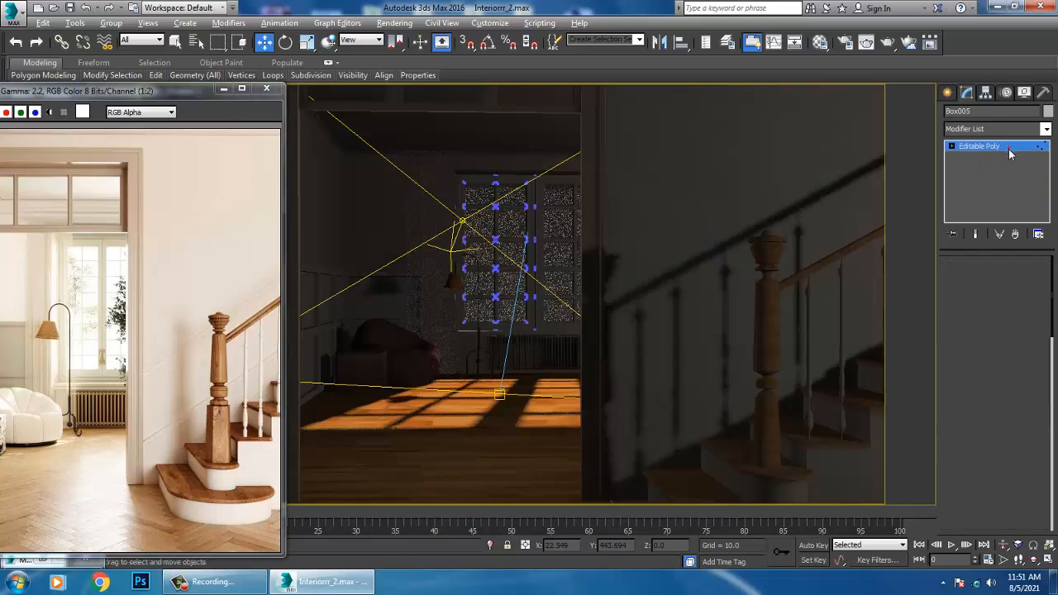
left_click(393, 23)
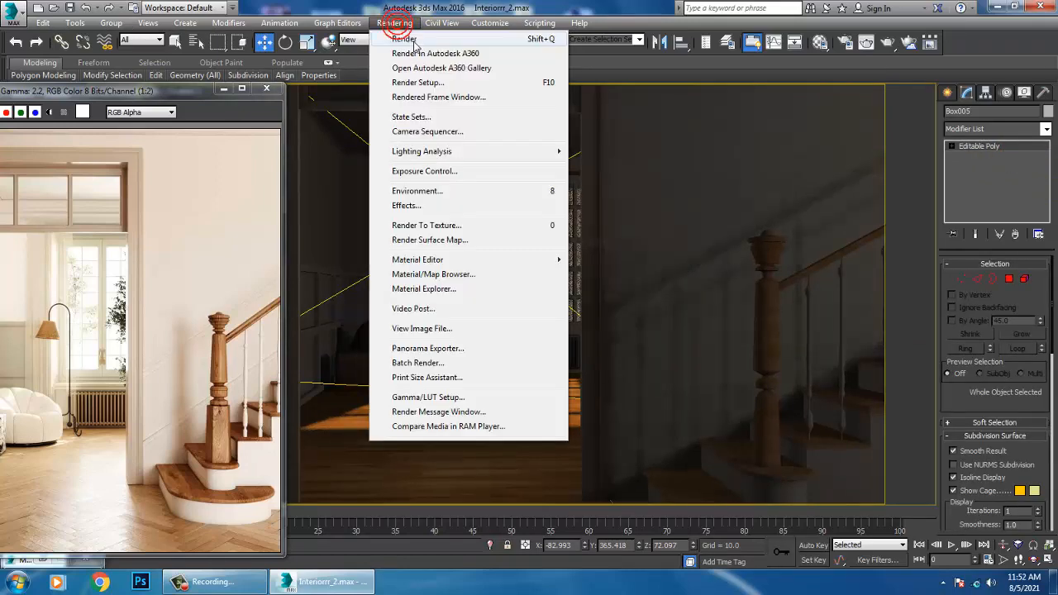
left_click(414, 39)
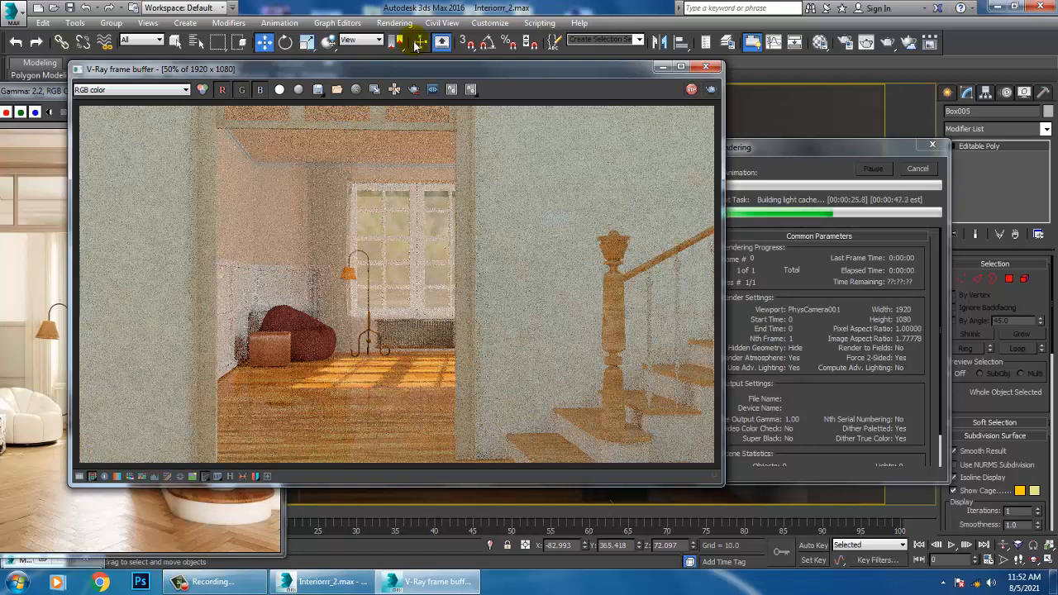
Close the test render and clone one of the area lights behind the camera as a single copy outside the window wall
left_click(707, 67)
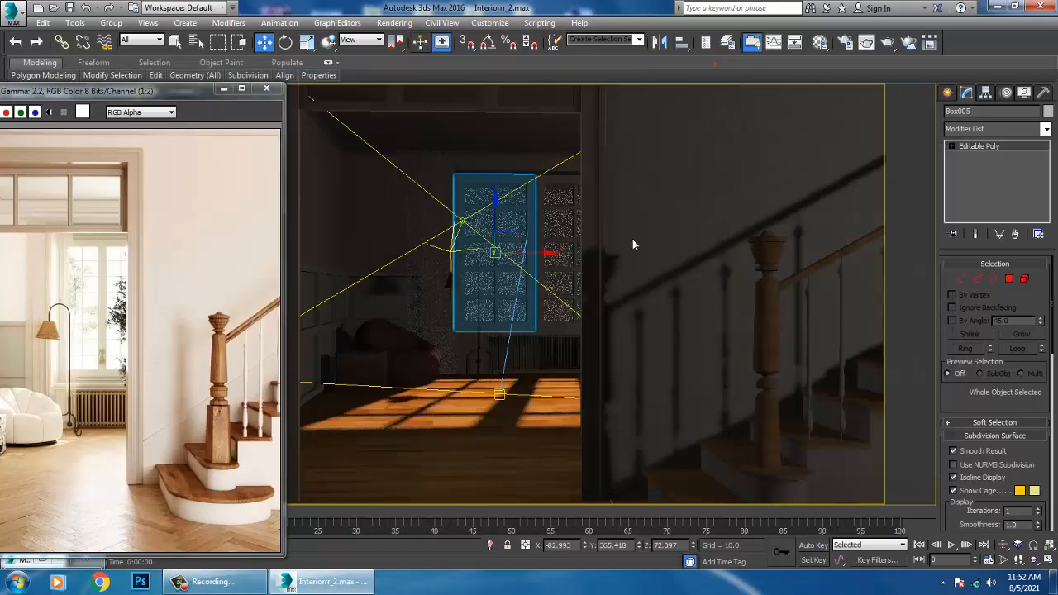
left_click(566, 260)
key("p")
scroll(608, 286, "down", 6)
middle_click_drag(608, 286, 553, 342, "alt")
scroll(716, 303, "up", 2)
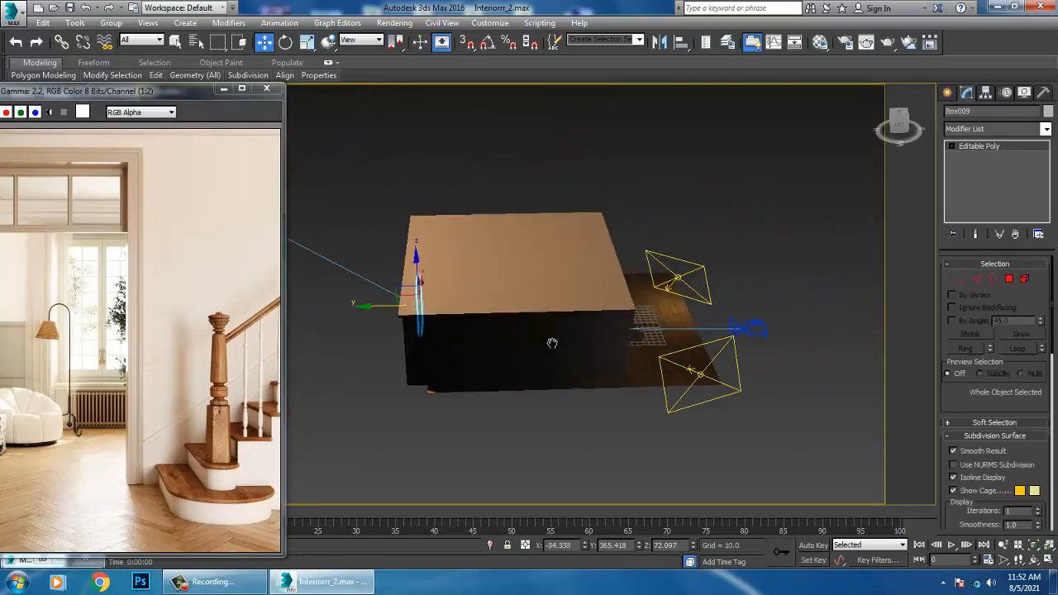
left_click(710, 303)
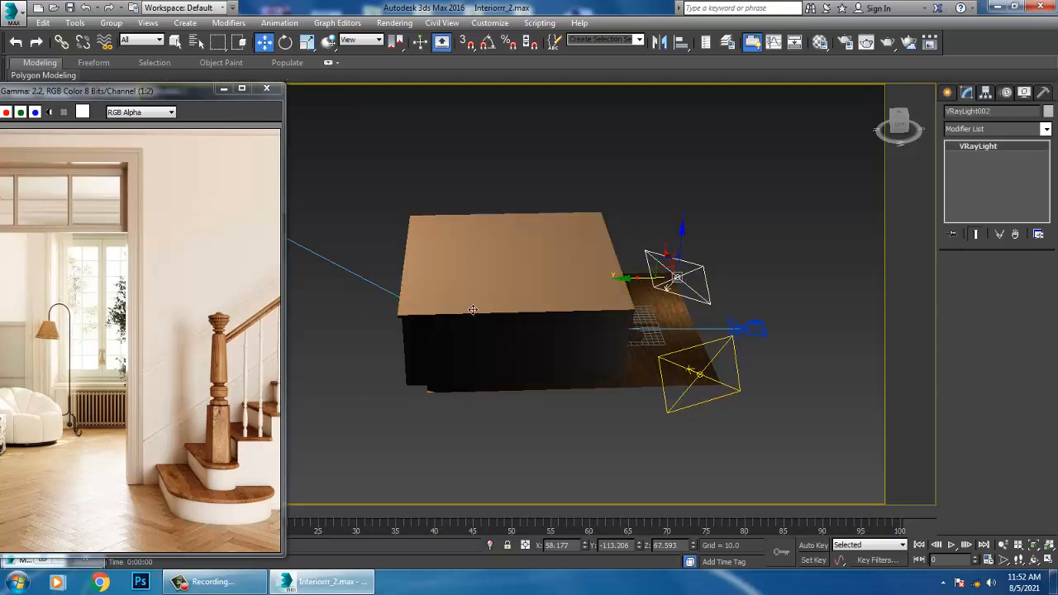
left_click(361, 300)
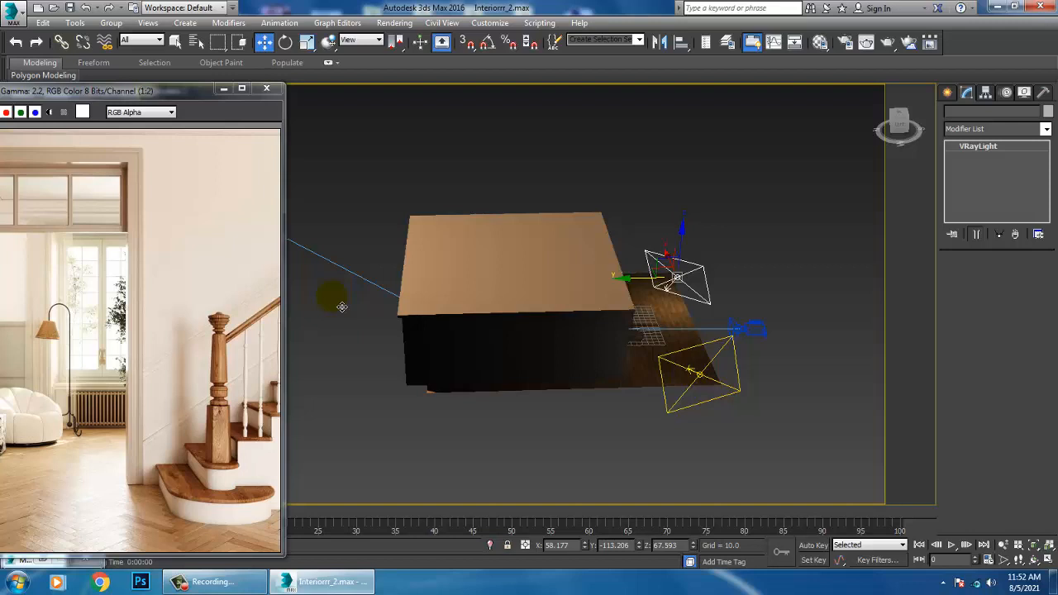
left_click_drag(341, 307, 337, 304, "shift")
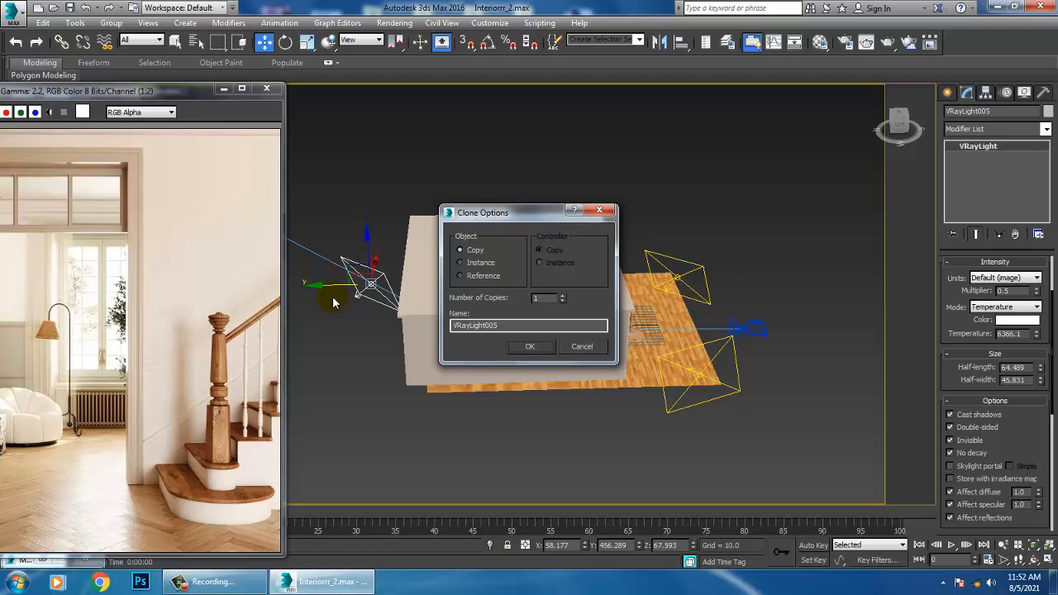
left_click(528, 347)
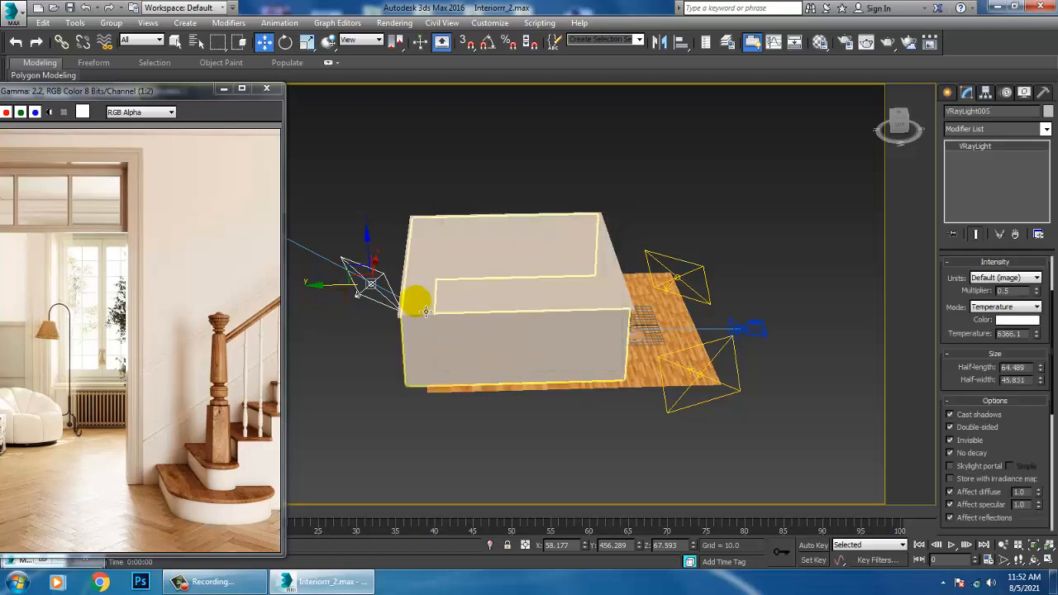
Rotate the copied light about the vertical axis to about 177° so that it faces the window wall
middle_click_drag(424, 311, 430, 332, "alt")
key("e")
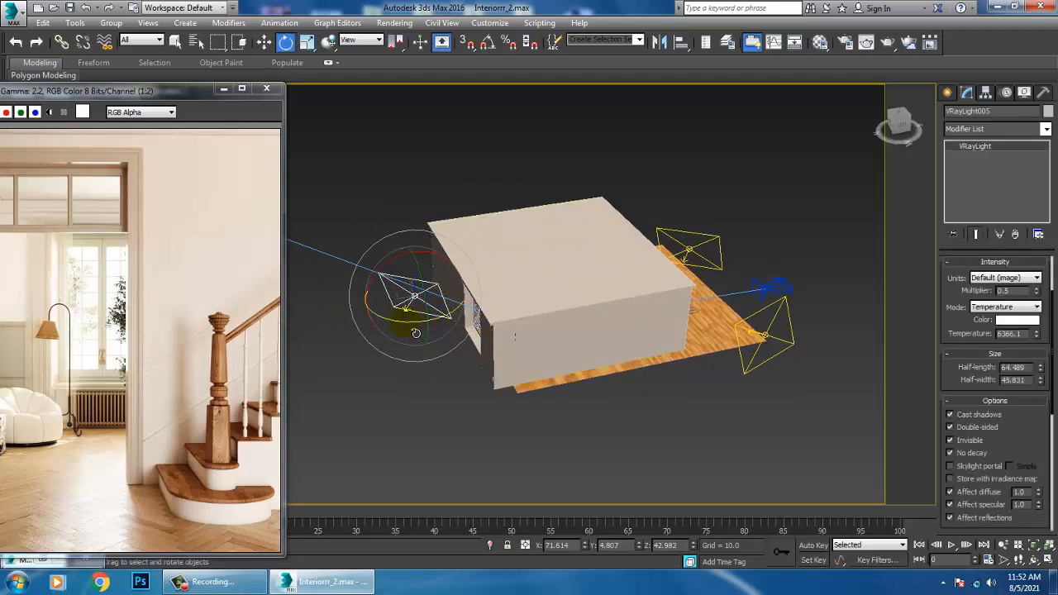
left_click_drag(416, 333, 593, 286)
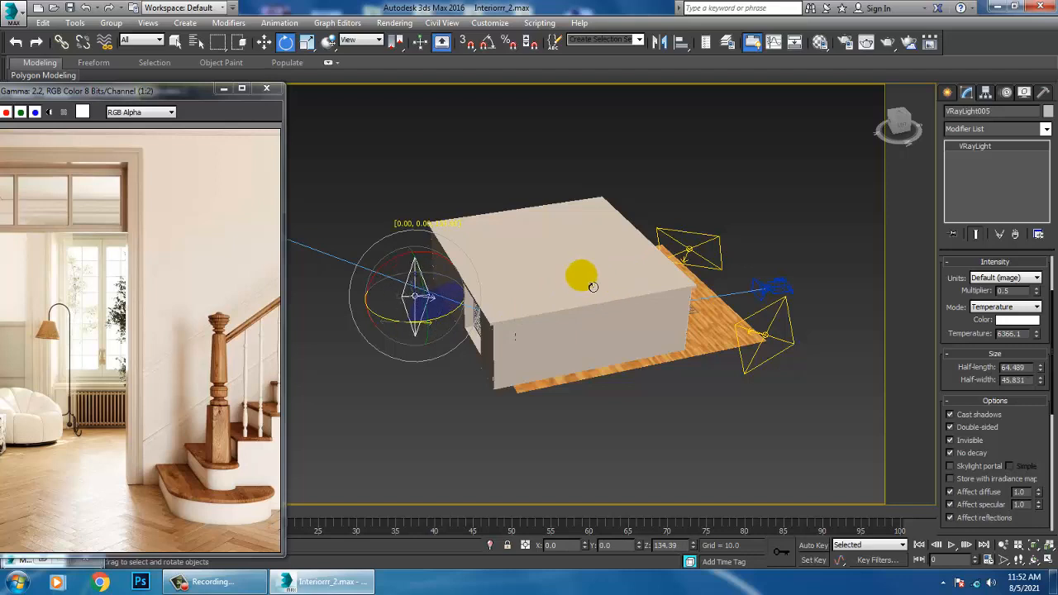
middle_click_drag(593, 286, 432, 300, "alt")
left_click_drag(432, 300, 472, 273)
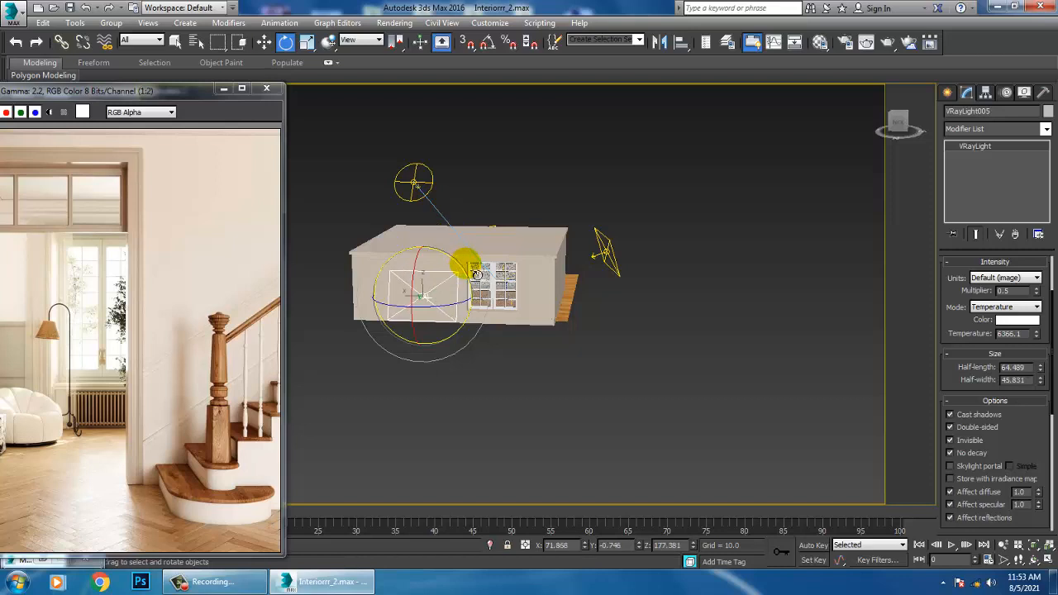
Move the copied light sideways along the outer wall until it sits in front of the window, using a wireframe close-up
key("w")
middle_click_drag(429, 281, 429, 256, "alt")
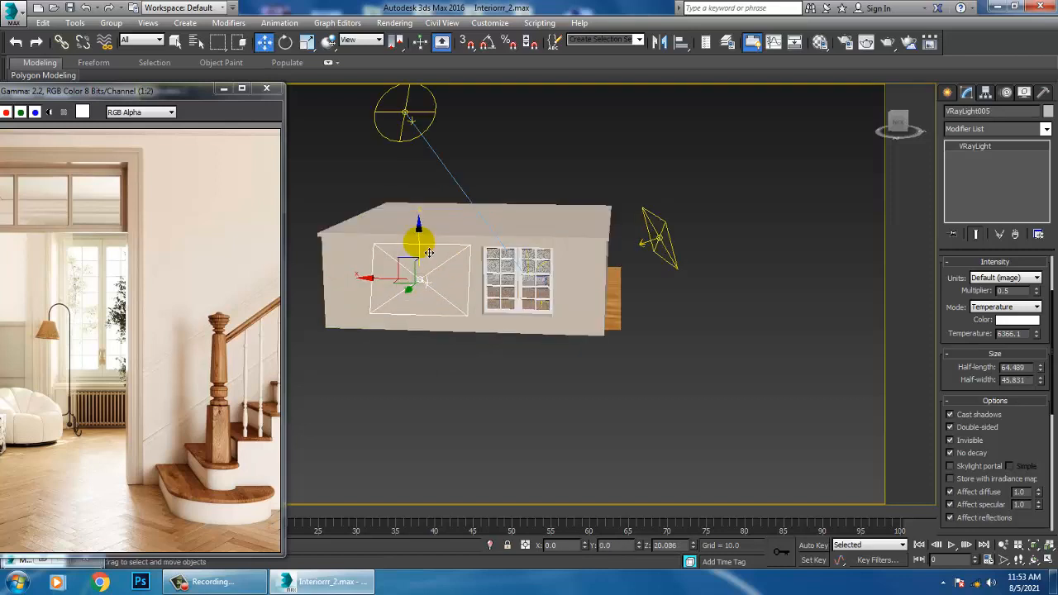
left_click_drag(366, 278, 479, 286)
middle_click_drag(480, 285, 482, 276, "alt")
left_click_drag(480, 274, 559, 283)
key("F3")
middle_click_drag(562, 295, 597, 303, "alt")
scroll(597, 303, "up", 4)
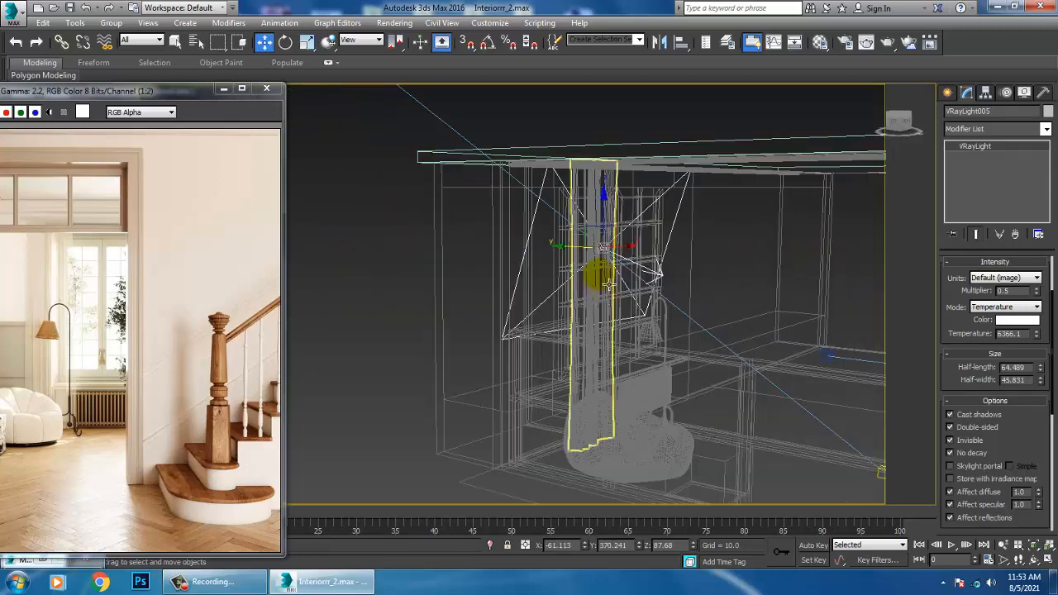
Adjust the light's rotation at the window and move it inward along Y to about 357.8
key("e")
left_click_drag(654, 240, 615, 249)
key("w")
middle_click_drag(615, 248, 637, 274, "alt")
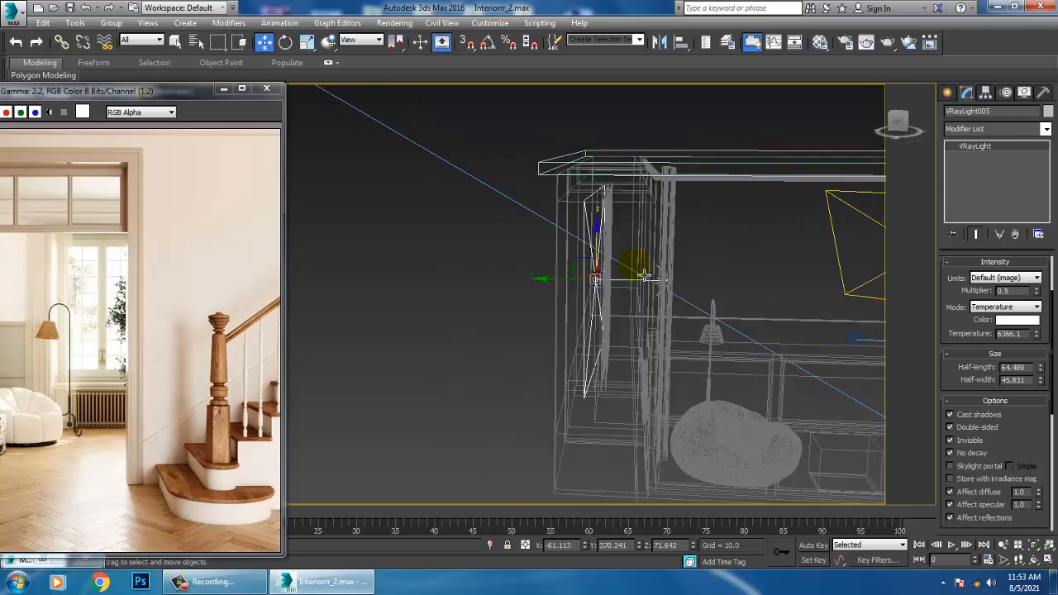
left_click_drag(560, 279, 588, 291)
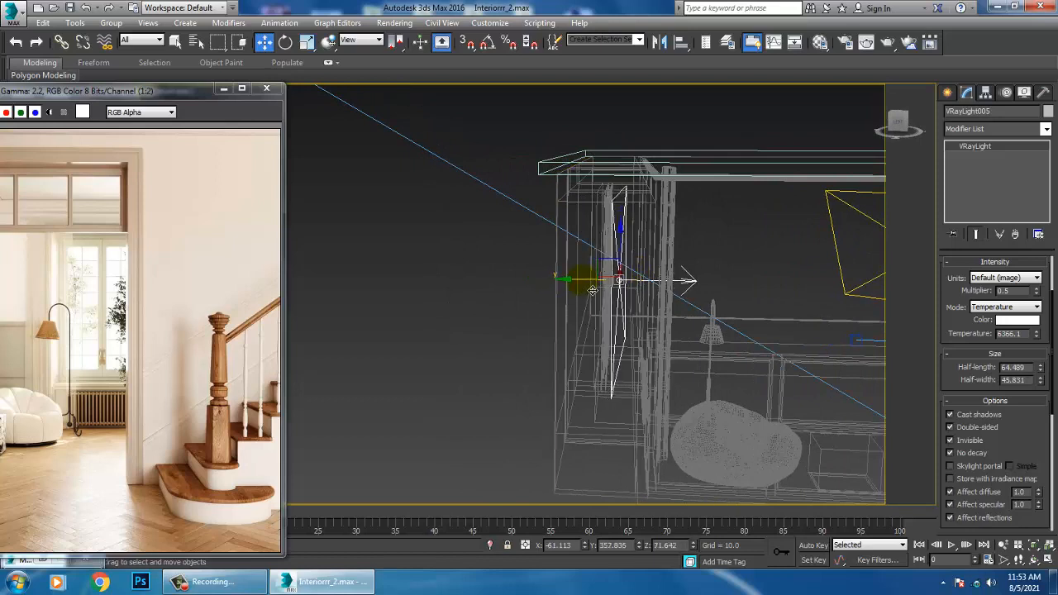
Rotate the light to about 88° in X and -180° in Z, and check its alignment with the window from inside
key("e")
left_click_drag(666, 256, 769, 313)
middle_click_drag(768, 313, 721, 360, "alt")
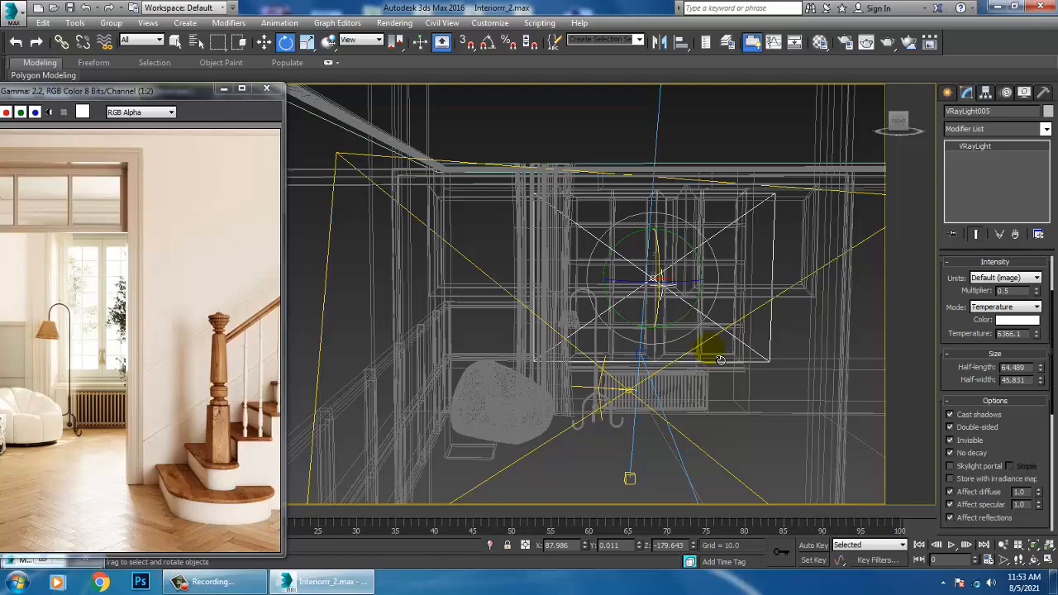
key("F3")
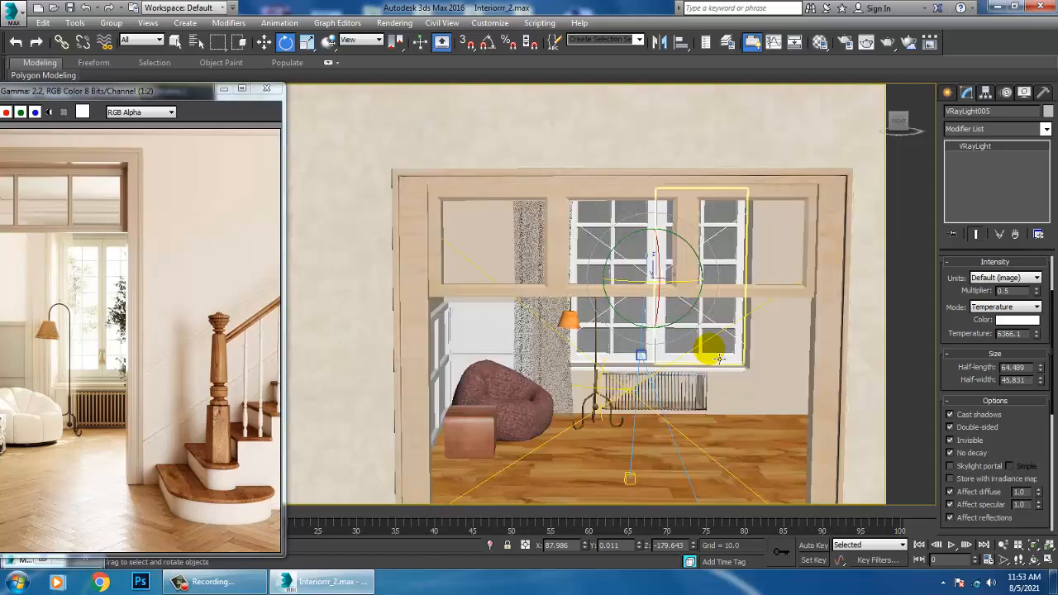
mouse_move(721, 361)
middle_mouse_down("alt")
mouse_move(693, 293)
mouse_move(633, 276)
mouse_move(642, 299)
middle_mouse_up("alt")
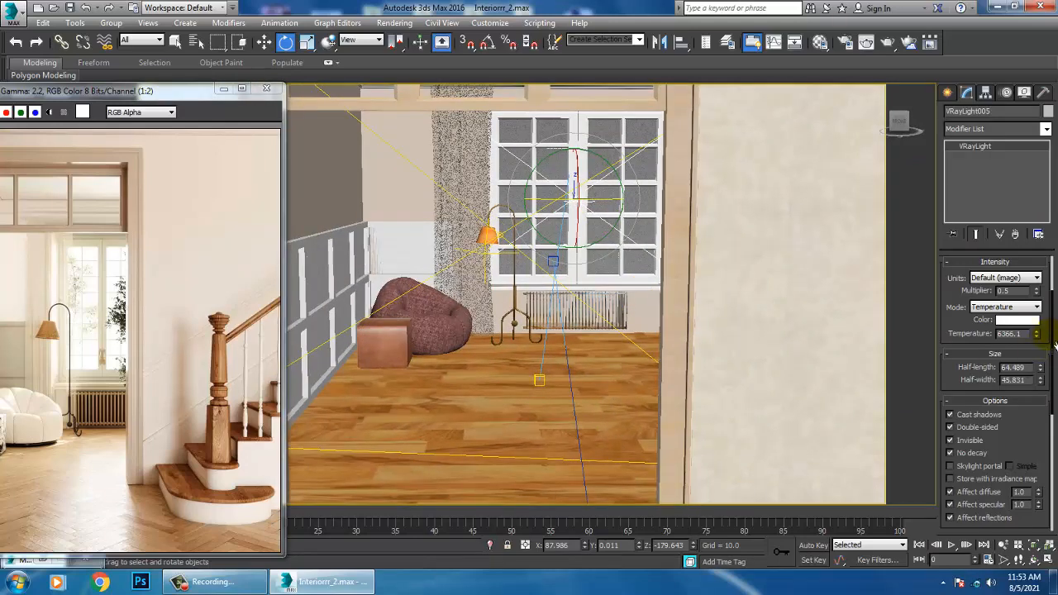
left_click_drag(1029, 449, 891, 334)
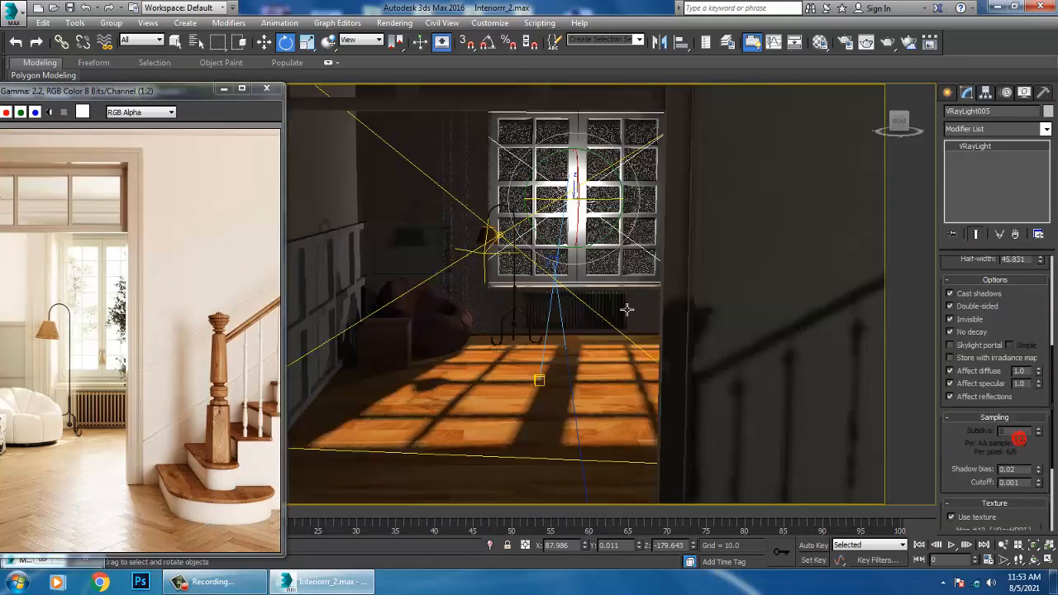
Tilt the light to about 83.5° in X, move it outside the window to Y about 417, and return to the shaded camera view
mouse_move(664, 300)
middle_mouse_down("alt")
mouse_move(538, 239)
mouse_move(616, 250)
mouse_move(642, 266)
middle_mouse_up("alt")
key("F3")
middle_click_drag(610, 220, 607, 223, "alt")
key("w")
left_click_drag(566, 211, 619, 179)
key("e")
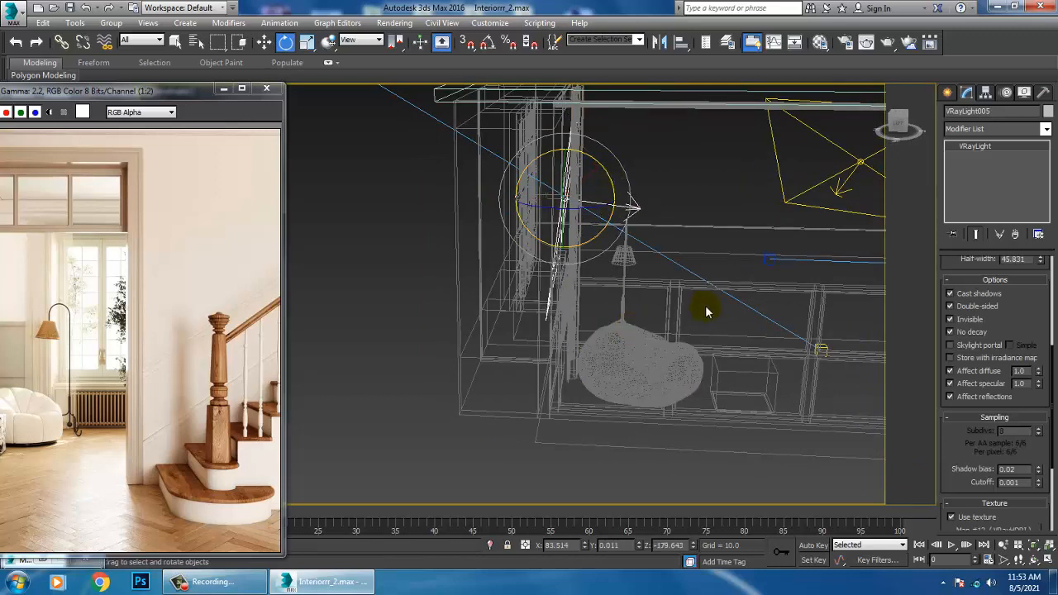
key("w")
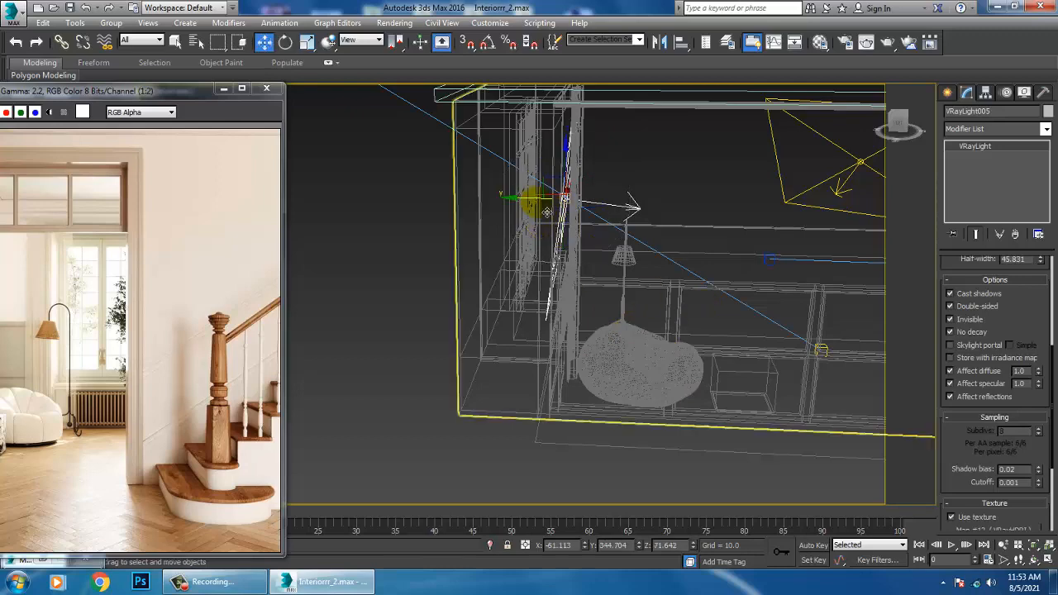
left_click_drag(540, 208, 406, 204)
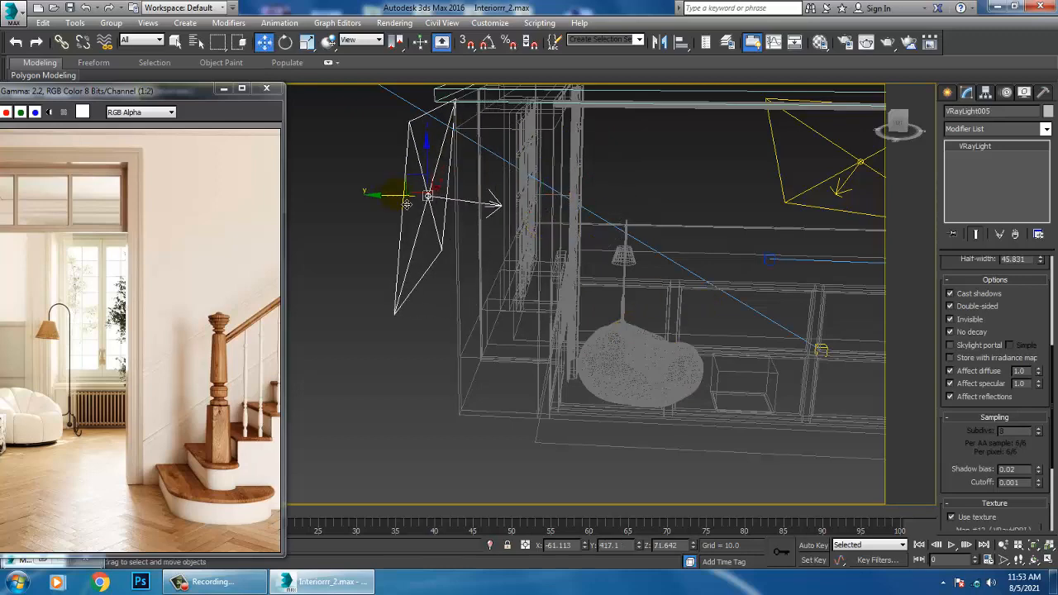
key("c")
key("F3")
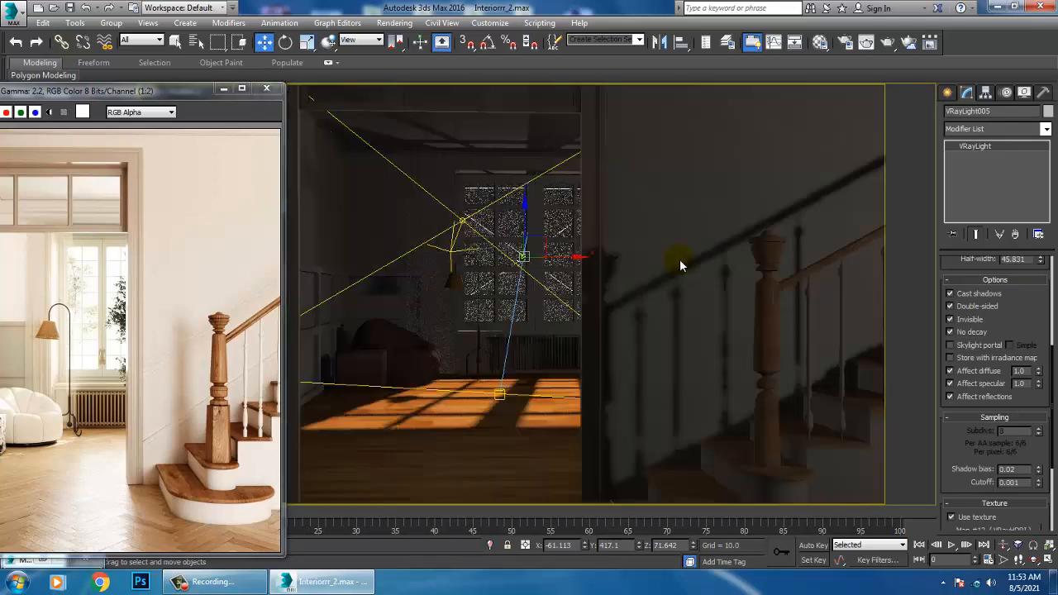
Turn off shadow casting for the window light and start a test render of the camera view
left_click(394, 22)
left_click(990, 304)
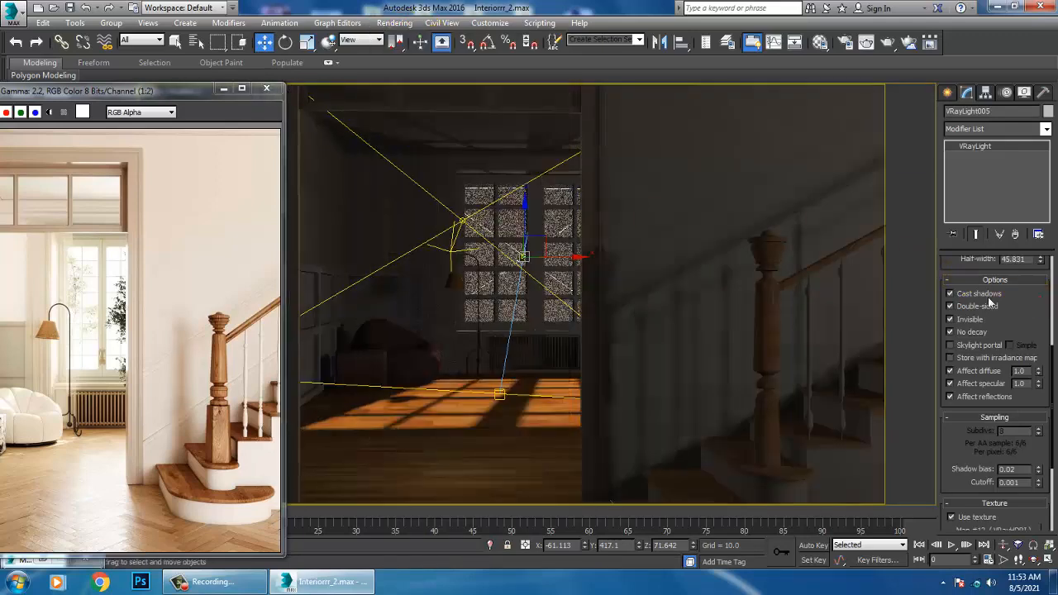
left_click(951, 295)
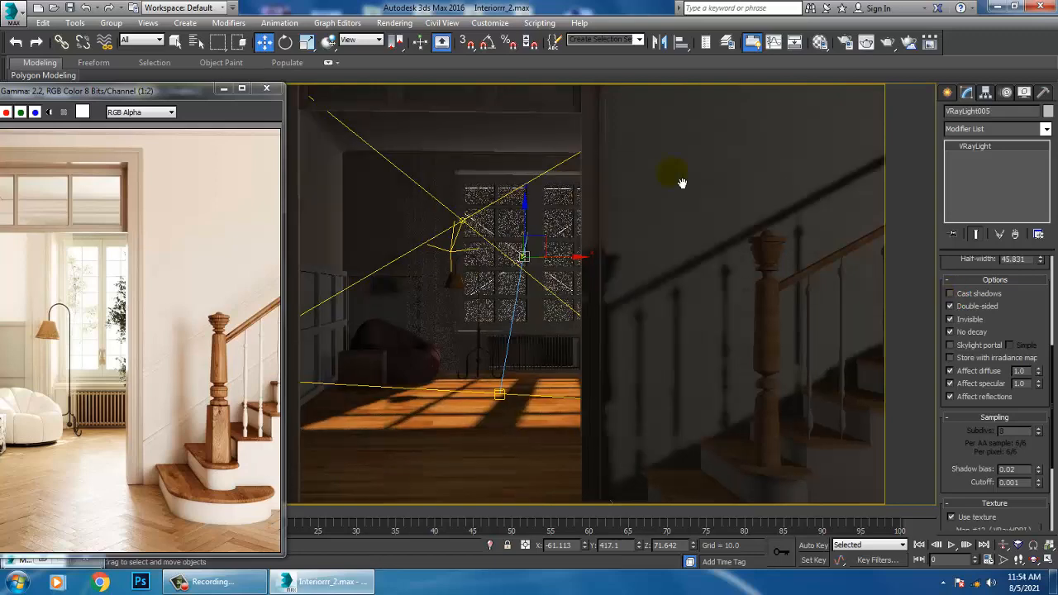
left_click(395, 22)
left_click(402, 45)
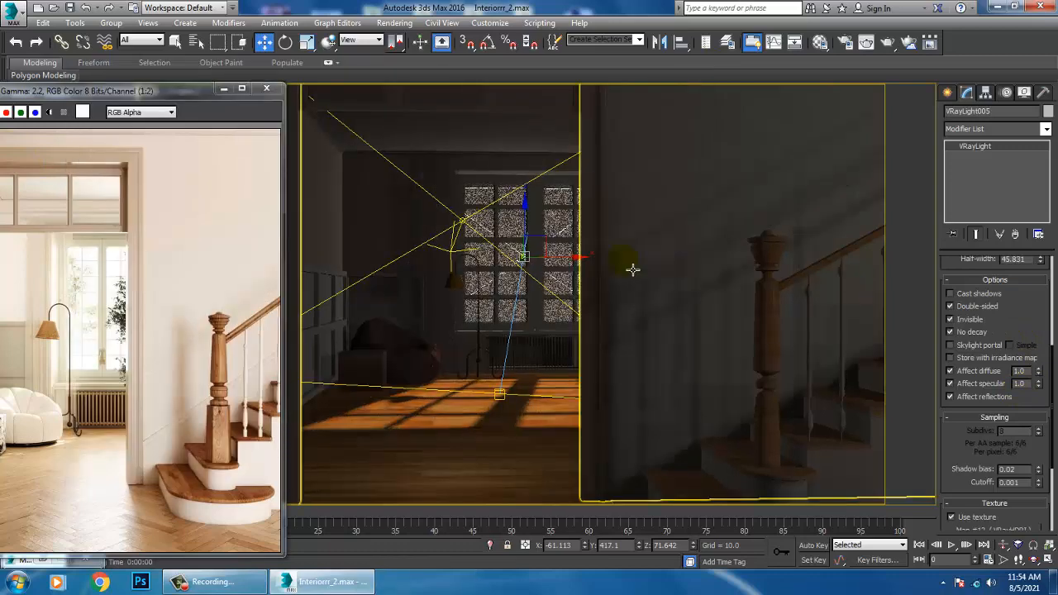
Lower the window light's intensity multiplier to 0.2 and start another test render
left_click_drag(1044, 452, 1041, 559)
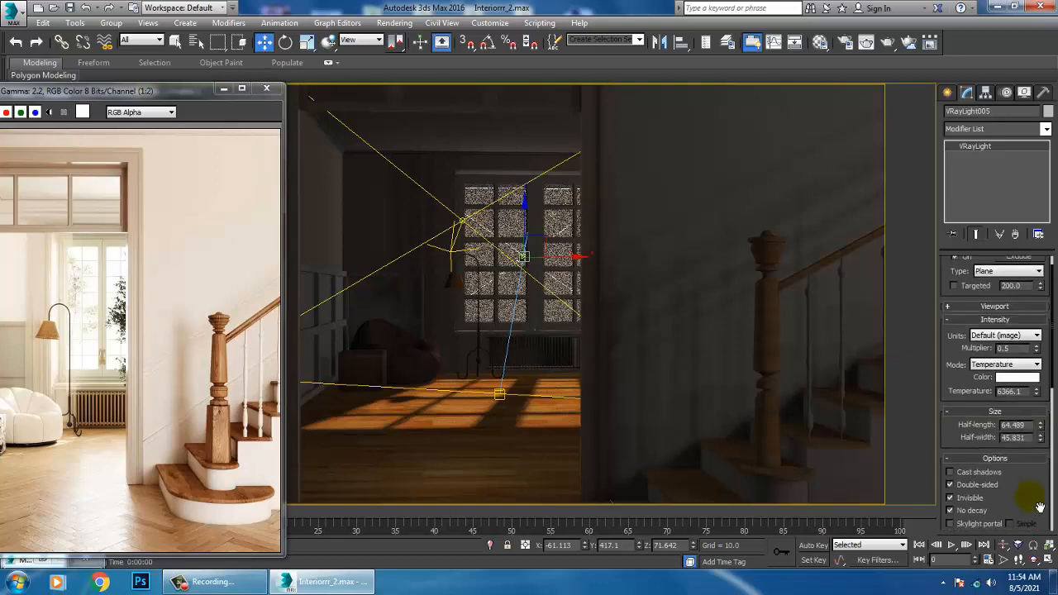
left_click(1019, 351)
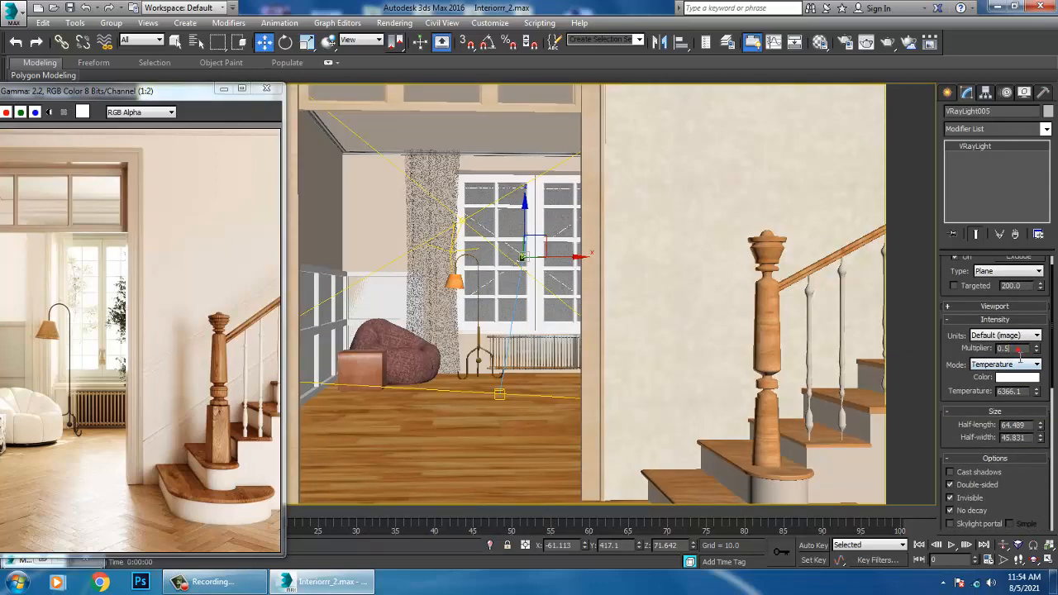
type("0.1")
key("Return")
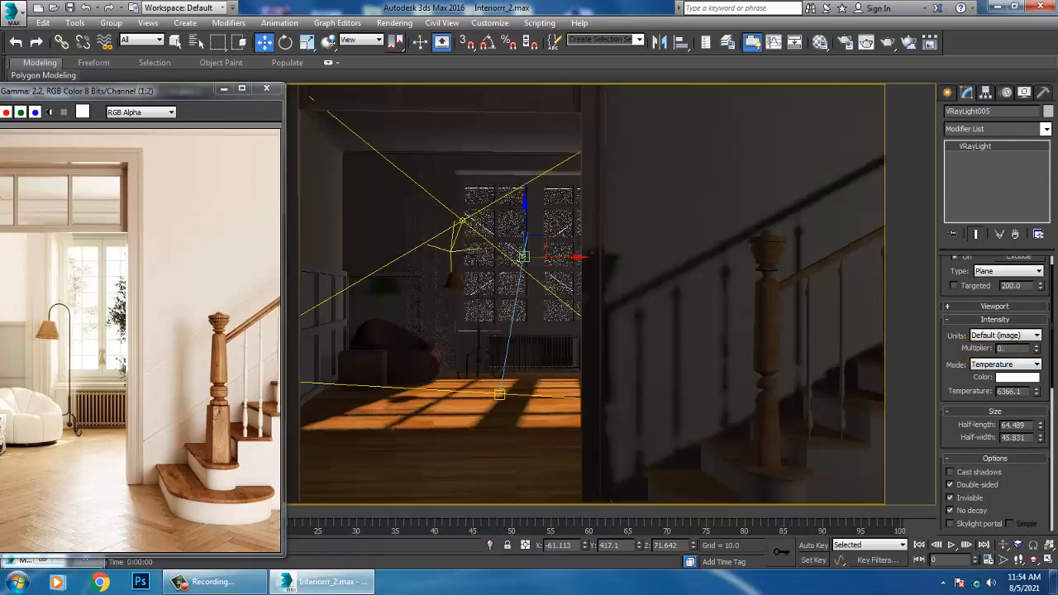
type("0.2")
key("Return")
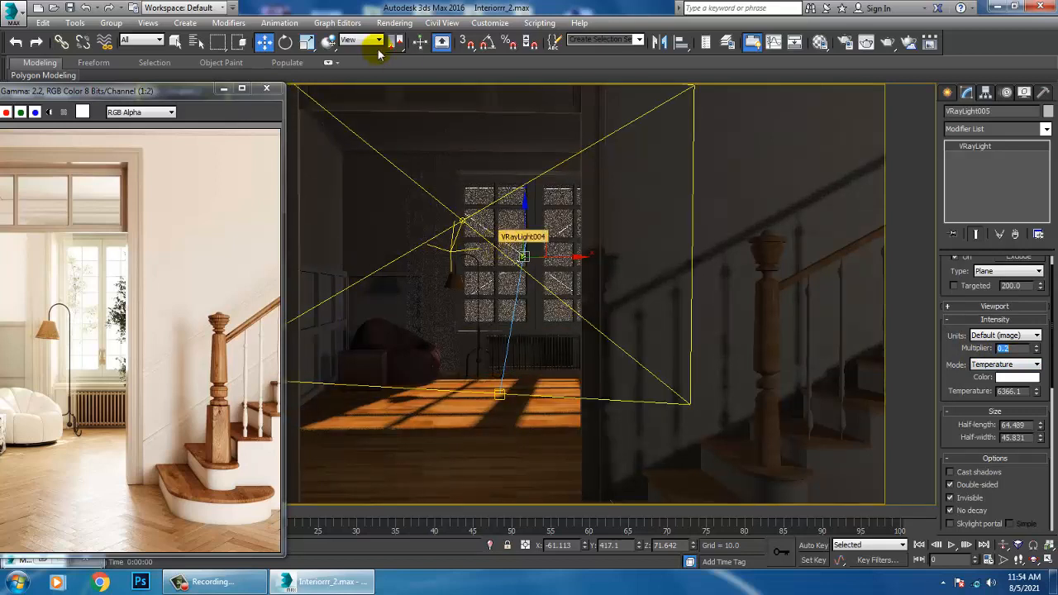
left_click(394, 23)
left_click(404, 40)
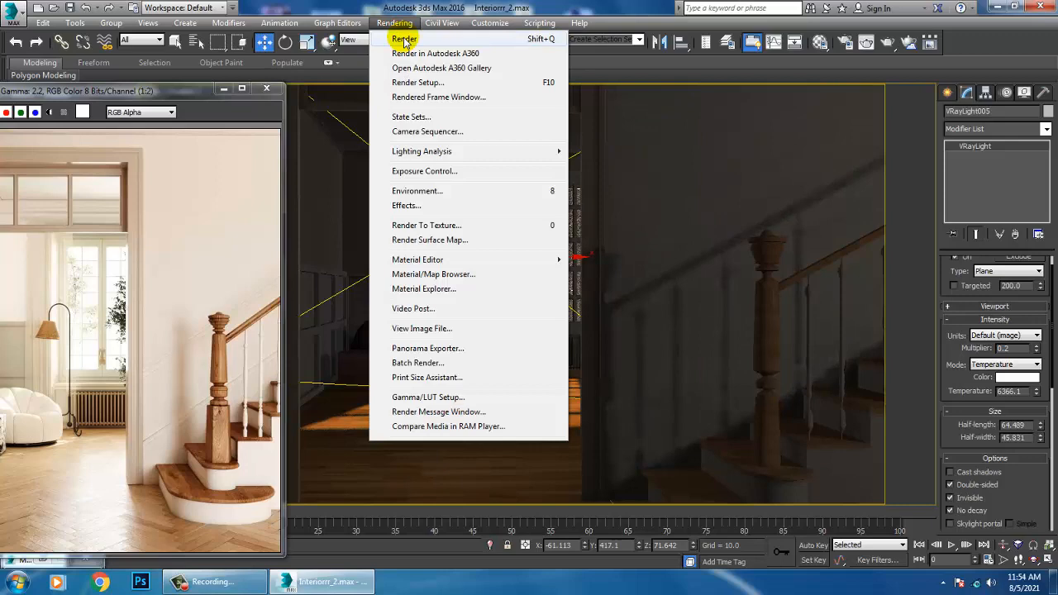